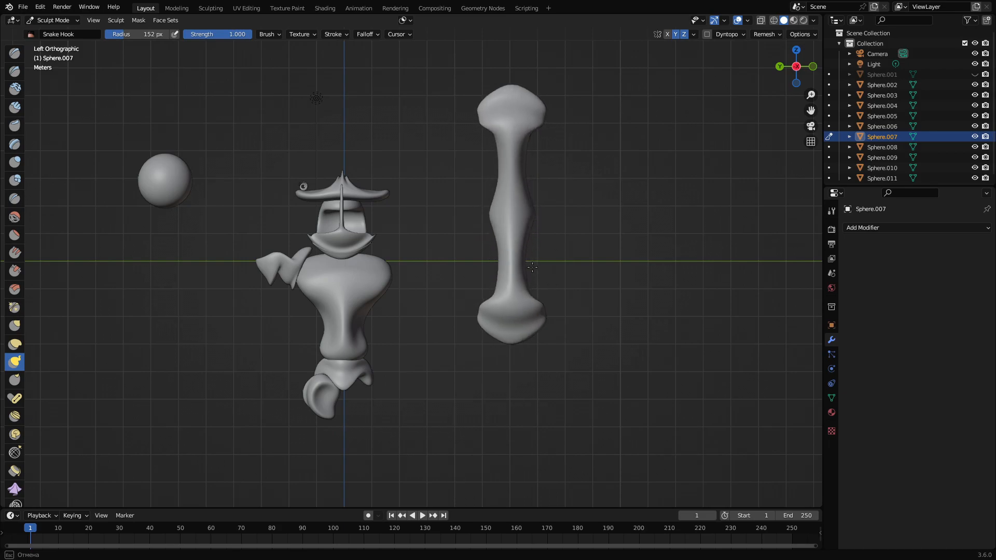
Slim the leg piece with the Snake Hook brush from the side and front views, keeping a knee bulge and tapered ends
{"action": "mouse_move", "coordinate": [515, 140]}
{"action": "left_mouse_down"}
{"action": "mouse_move", "coordinate": [522, 165]}
{"action": "mouse_move", "coordinate": [544, 133]}
{"action": "left_mouse_up"}
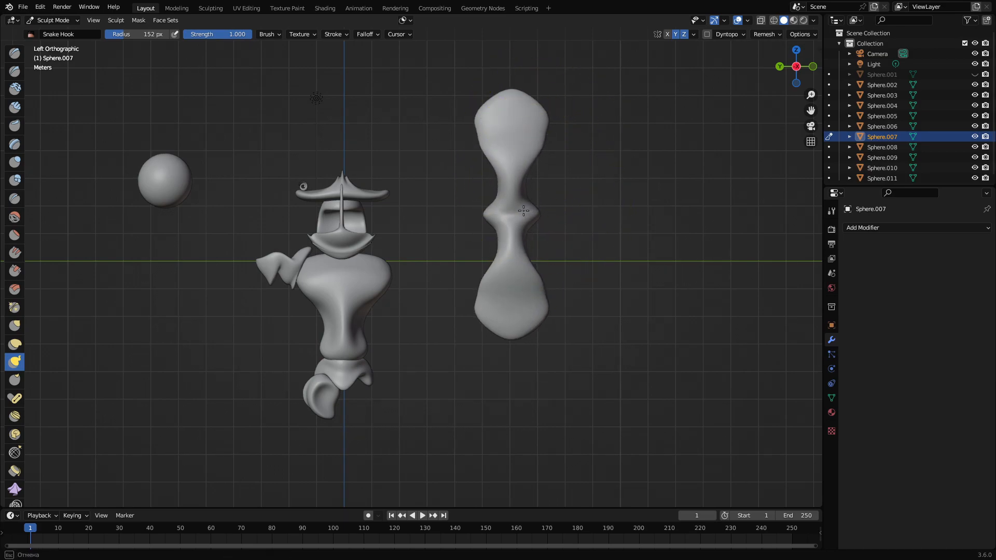
{"action": "mouse_move", "coordinate": [534, 307]}
{"action": "left_mouse_down"}
{"action": "mouse_move", "coordinate": [511, 311]}
{"action": "mouse_move", "coordinate": [519, 307]}
{"action": "left_mouse_up"}
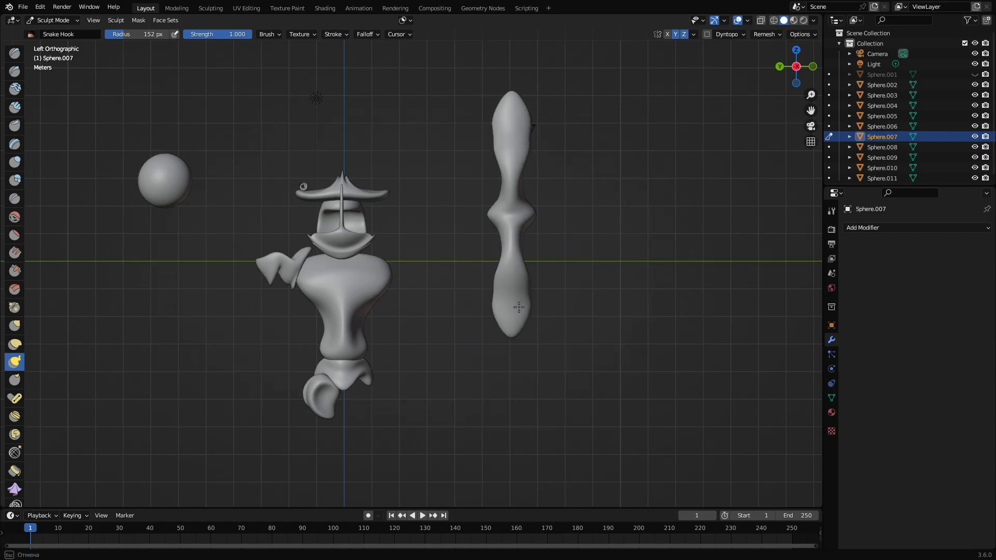
{"action": "key", "text": "KP_1"}
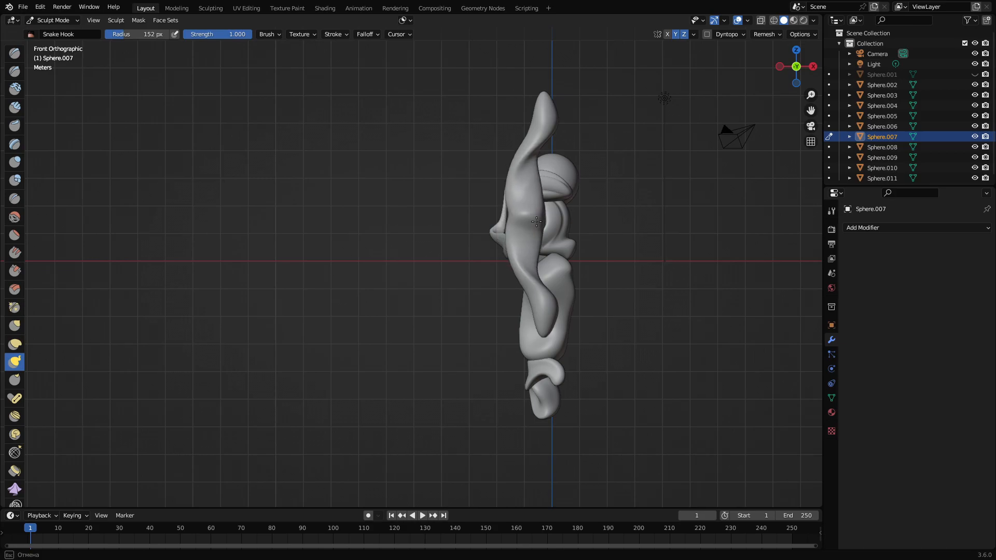
{"action": "left_click_drag", "start_coordinate": [553, 114], "coordinate": [532, 115]}
{"action": "mouse_move", "coordinate": [529, 206]}
{"action": "left_mouse_down"}
{"action": "mouse_move", "coordinate": [512, 193]}
{"action": "mouse_move", "coordinate": [499, 217]}
{"action": "mouse_move", "coordinate": [524, 199]}
{"action": "mouse_move", "coordinate": [536, 205]}
{"action": "left_mouse_up"}
{"action": "mouse_move", "coordinate": [499, 228]}
{"action": "middle_mouse_down"}
{"action": "mouse_move", "coordinate": [575, 250]}
{"action": "mouse_move", "coordinate": [616, 228]}
{"action": "mouse_move", "coordinate": [518, 322]}
{"action": "middle_mouse_up"}
{"action": "left_click_drag", "start_coordinate": [497, 296], "coordinate": [493, 316]}
{"action": "scroll", "coordinate": [511, 311], "scroll_direction": "down", "scroll_amount": 3}
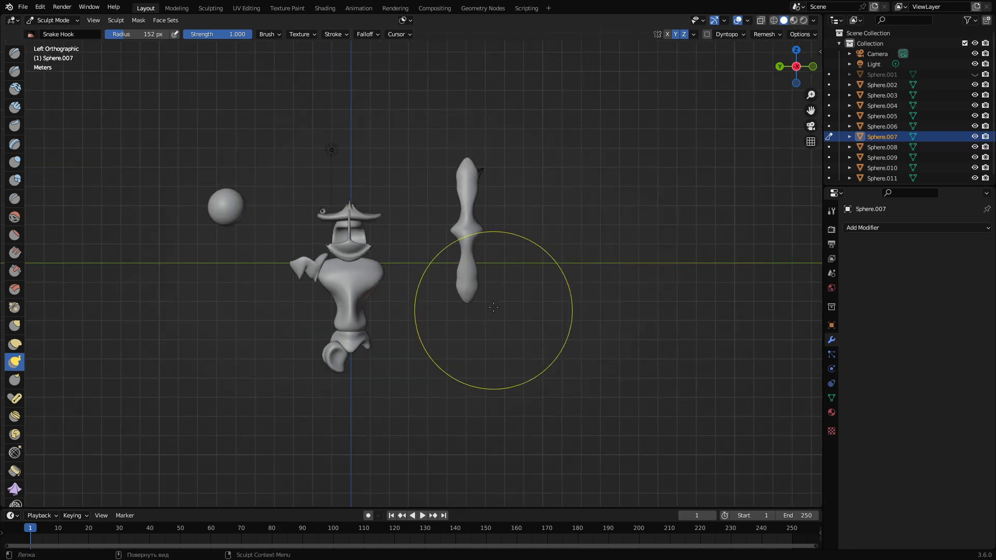
{"action": "middle_click_drag", "start_coordinate": [511, 311], "coordinate": [546, 260], "text": "shift"}
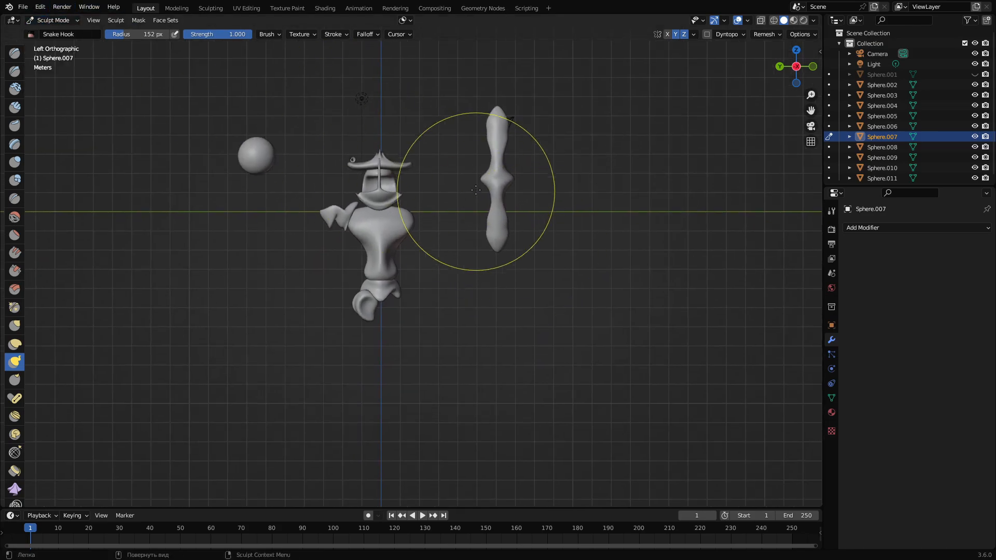
Switch the leg piece to Object Mode and move it under the character's hip
{"action": "left_click", "coordinate": [32, 19]}
{"action": "left_click", "coordinate": [52, 31]}
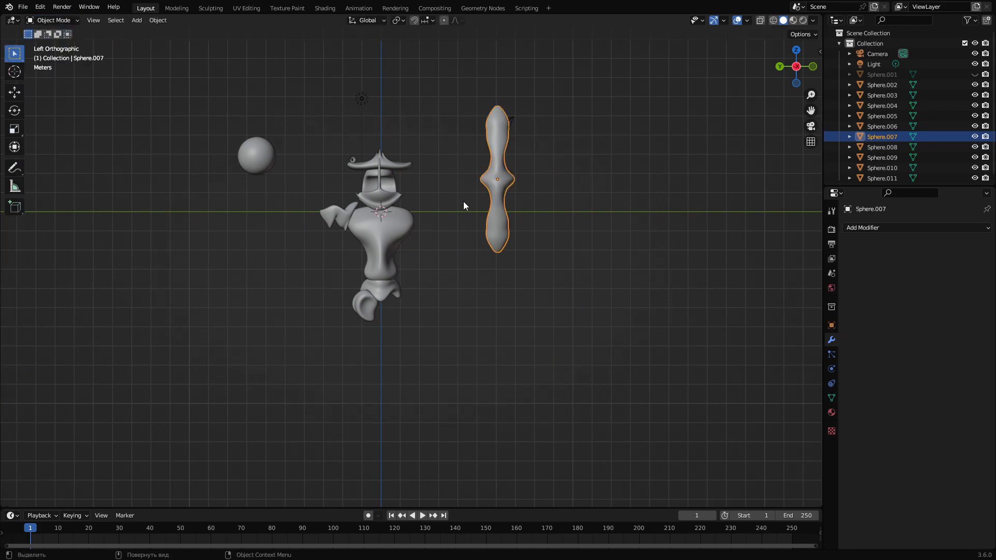
{"action": "key", "text": "g"}
{"action": "left_click", "coordinate": [409, 396]}
Scale the leg piece down and reposition it so its upper end sits in the curved hip joint
{"action": "scroll", "coordinate": [382, 378], "scroll_direction": "up", "scroll_amount": 3}
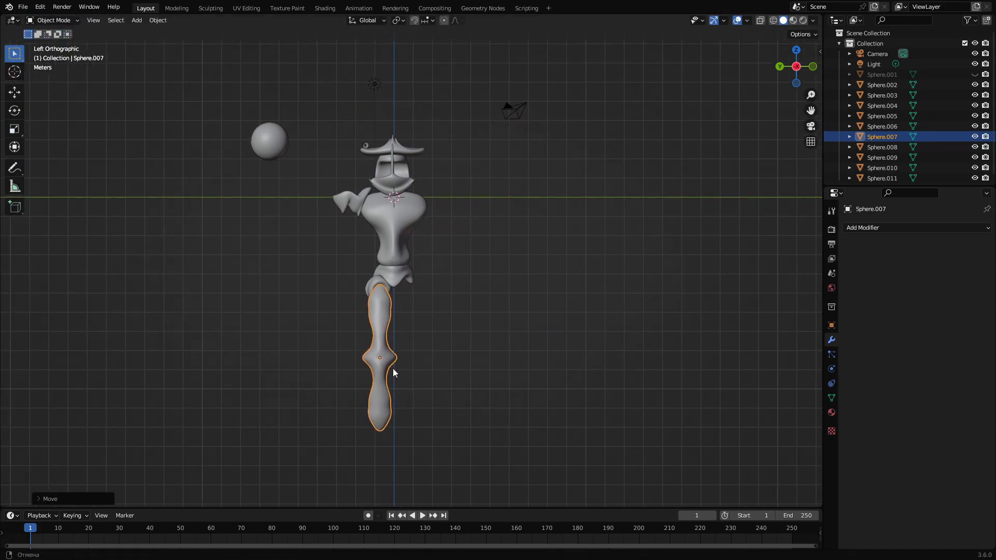
{"action": "key", "text": "s"}
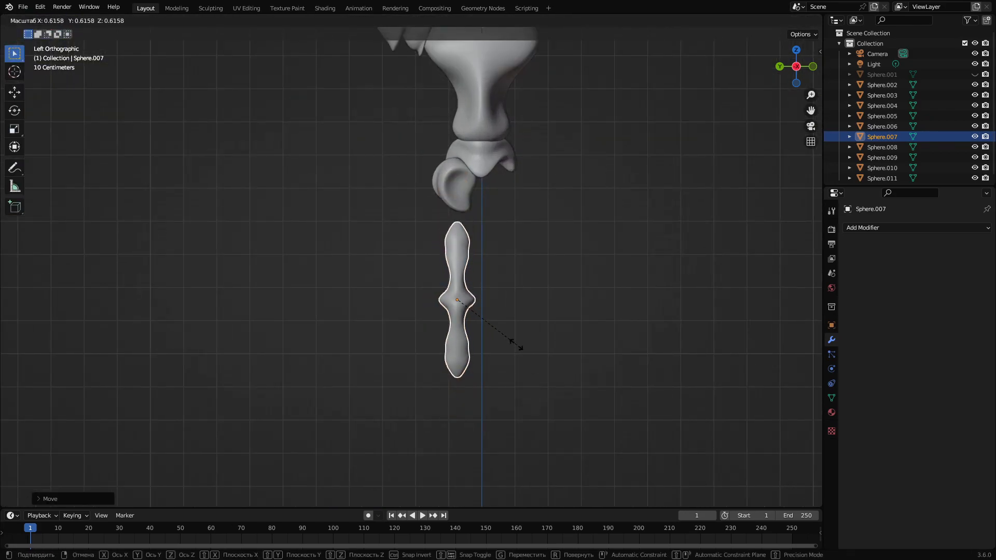
{"action": "left_click", "coordinate": [482, 332]}
{"action": "middle_click_drag", "start_coordinate": [450, 317], "coordinate": [392, 382]}
{"action": "scroll", "coordinate": [472, 326], "scroll_direction": "up", "scroll_amount": 2}
{"action": "key", "text": "g"}
{"action": "left_click", "coordinate": [465, 286]}
{"action": "scroll", "coordinate": [412, 327], "scroll_direction": "down", "scroll_amount": 3}
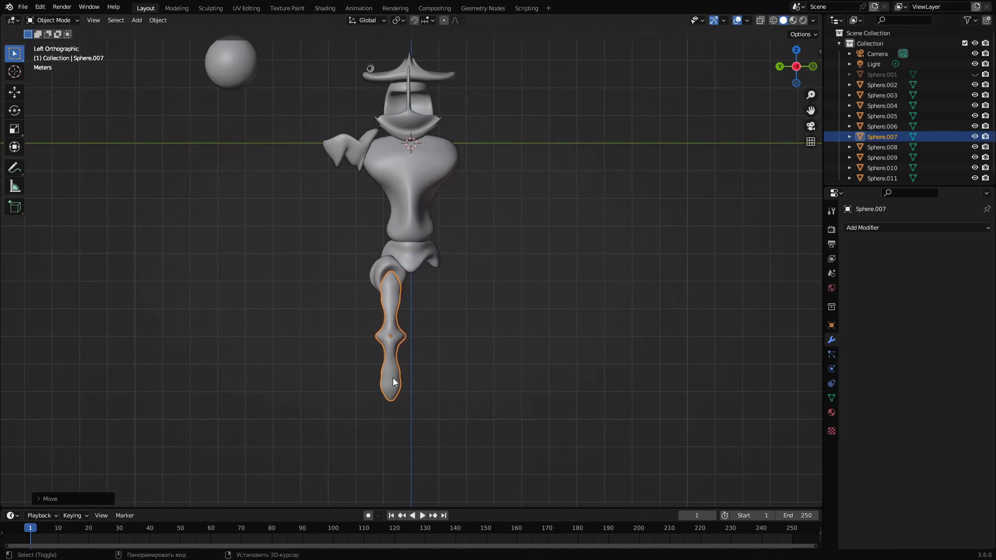
Enlarge the leg piece by a factor of about 1.15 and lower it slightly along the Z axis
{"action": "scroll", "coordinate": [403, 366], "scroll_direction": "up", "scroll_amount": 1}
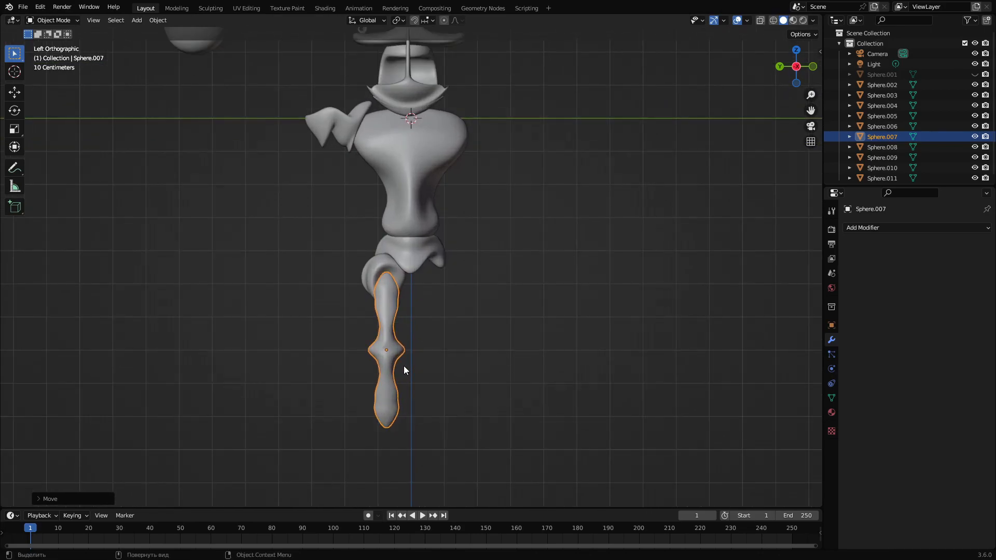
{"action": "scroll", "coordinate": [404, 366], "scroll_direction": "down", "scroll_amount": 3}
{"action": "left_click", "coordinate": [450, 289]}
{"action": "scroll", "coordinate": [449, 296], "scroll_direction": "up", "scroll_amount": 2}
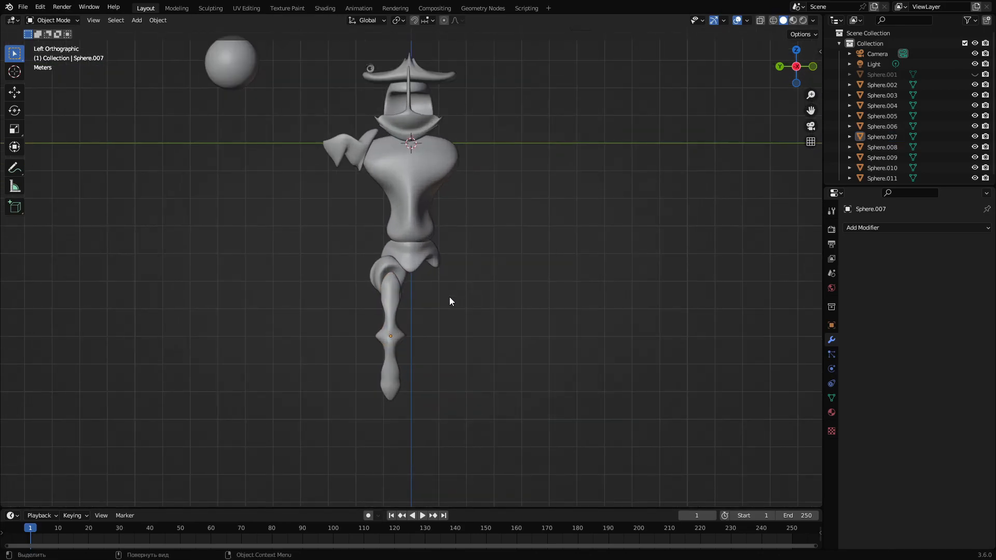
{"action": "left_click", "coordinate": [388, 328]}
{"action": "key", "text": "s"}
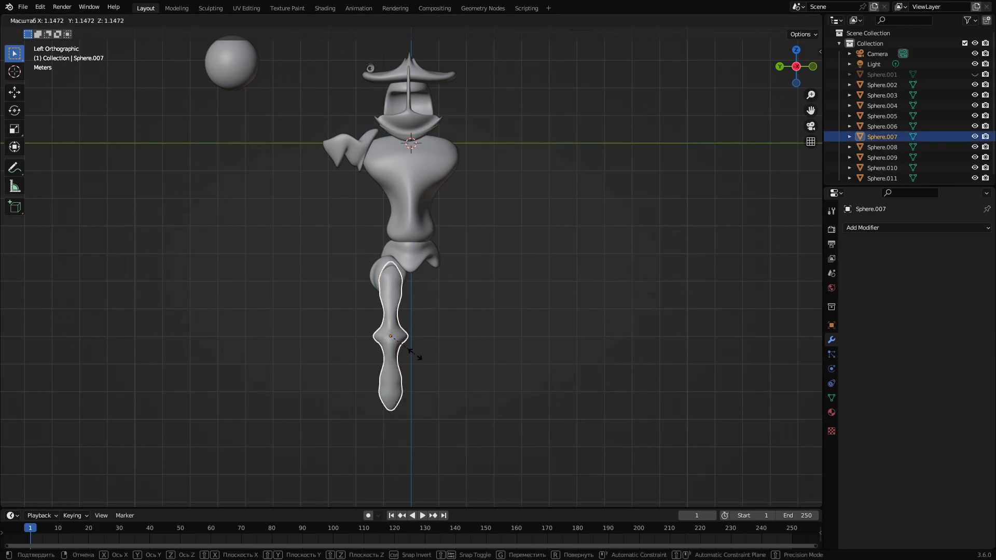
{"action": "left_click", "coordinate": [415, 354]}
{"action": "key", "text": "g"}
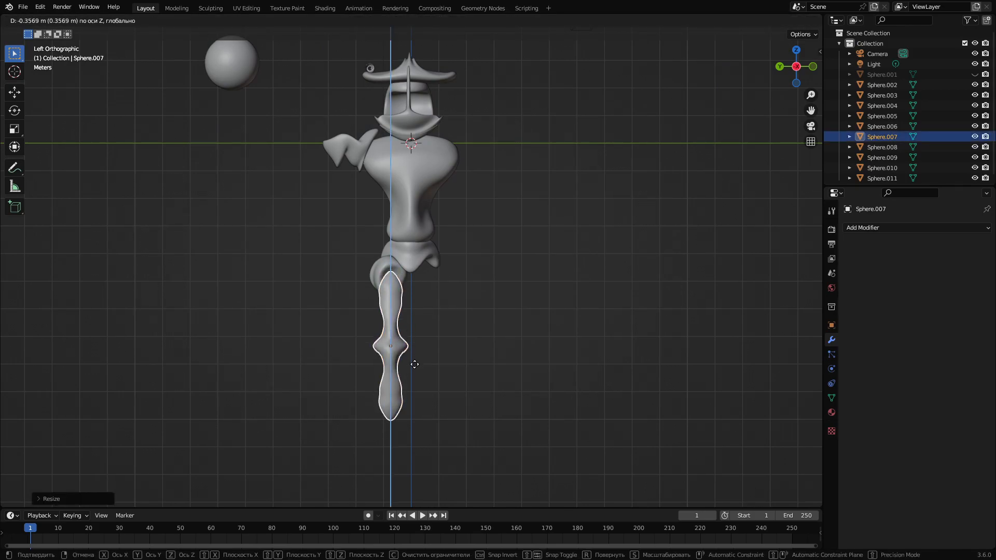
{"action": "key", "text": "Escape"}
{"action": "left_click", "coordinate": [485, 266]}
Duplicate the spare sphere and place the copy in the empty space on the other side of the character
{"action": "scroll", "coordinate": [479, 270], "scroll_direction": "down", "scroll_amount": 2}
{"action": "middle_click_drag", "start_coordinate": [479, 272], "coordinate": [406, 304]}
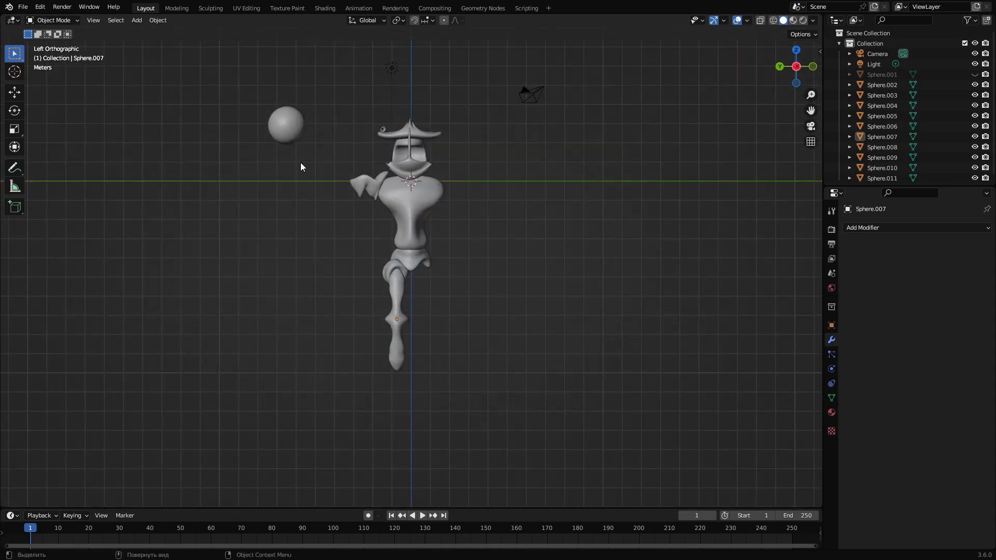
{"action": "left_click", "coordinate": [277, 123]}
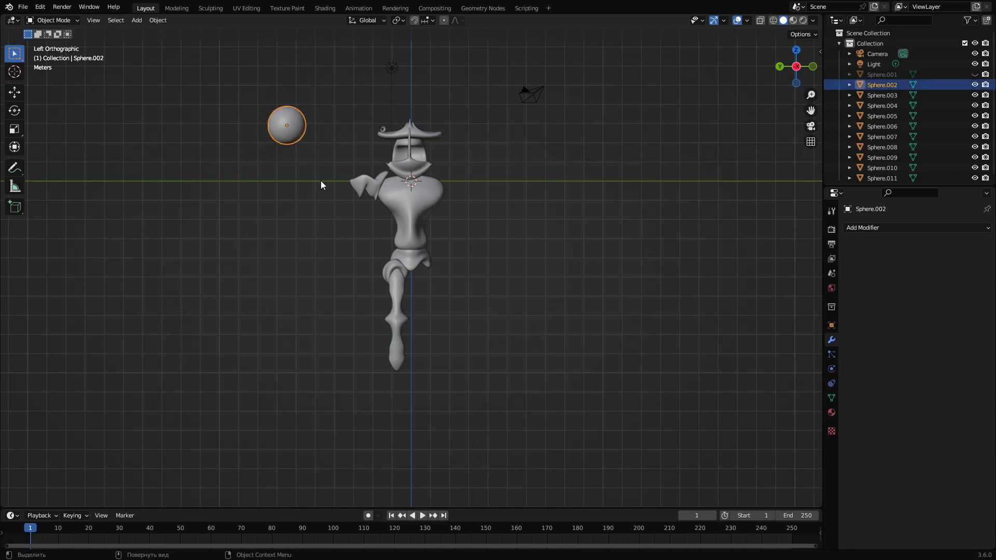
{"action": "left_click", "coordinate": [394, 314]}
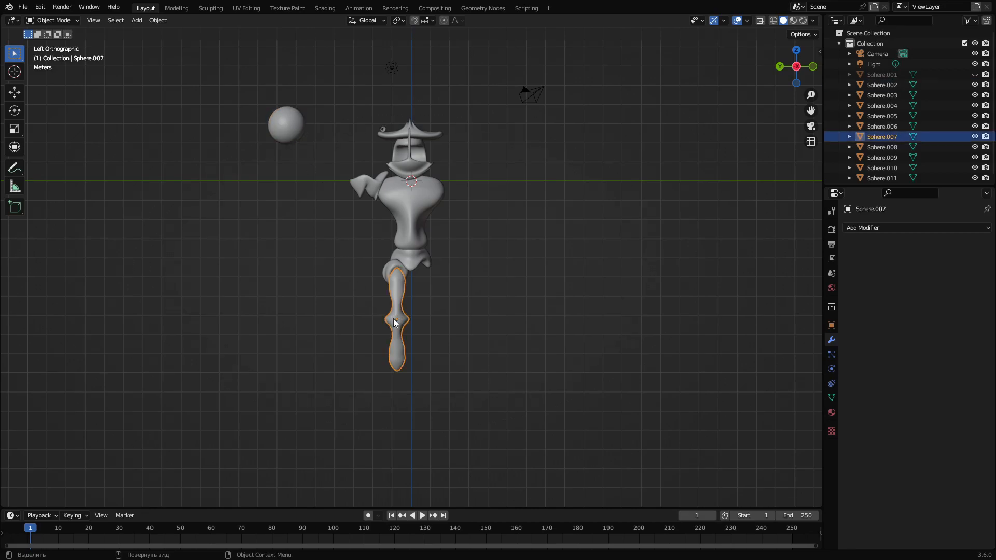
{"action": "left_click", "coordinate": [289, 127]}
{"action": "key", "text": "shift+d"}
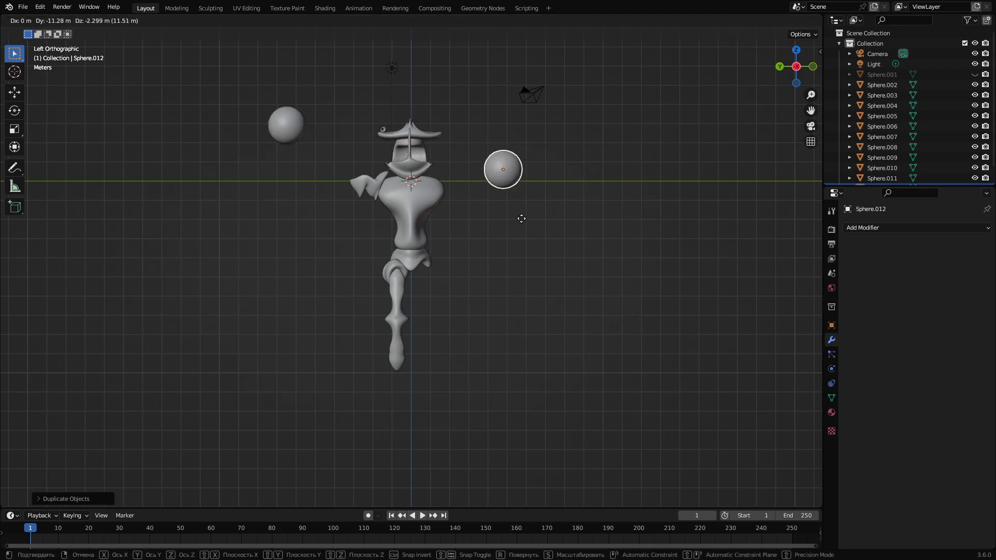
{"action": "left_click", "coordinate": [552, 238]}
{"action": "middle_click_drag", "start_coordinate": [552, 239], "coordinate": [466, 260], "text": "shift"}
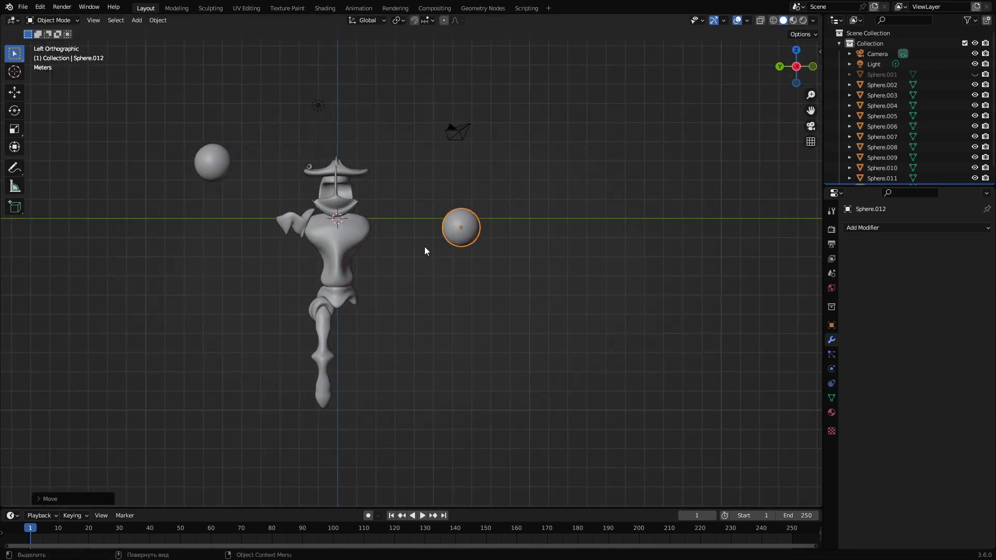
{"action": "key", "text": "z"}
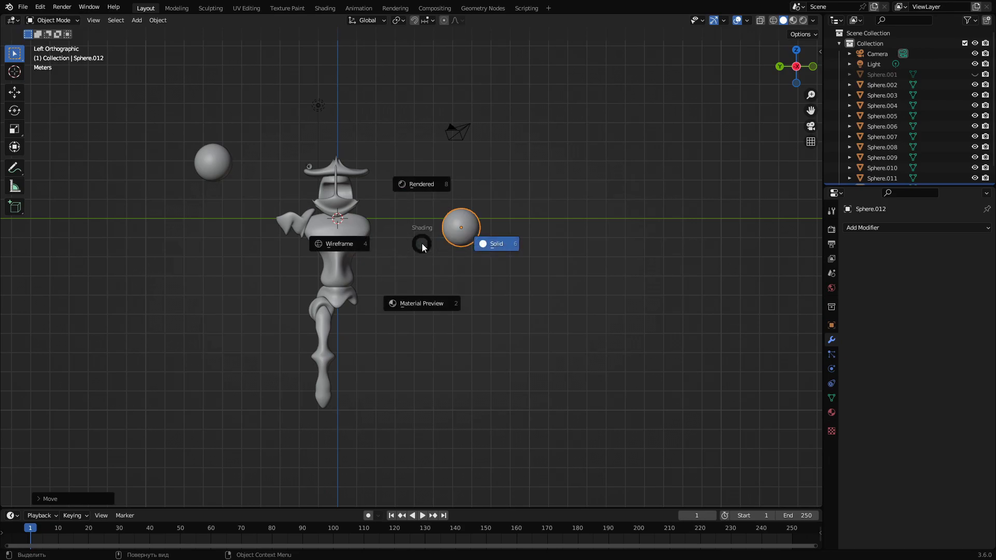
{"action": "key", "text": "Escape"}
{"action": "key", "text": "x"}
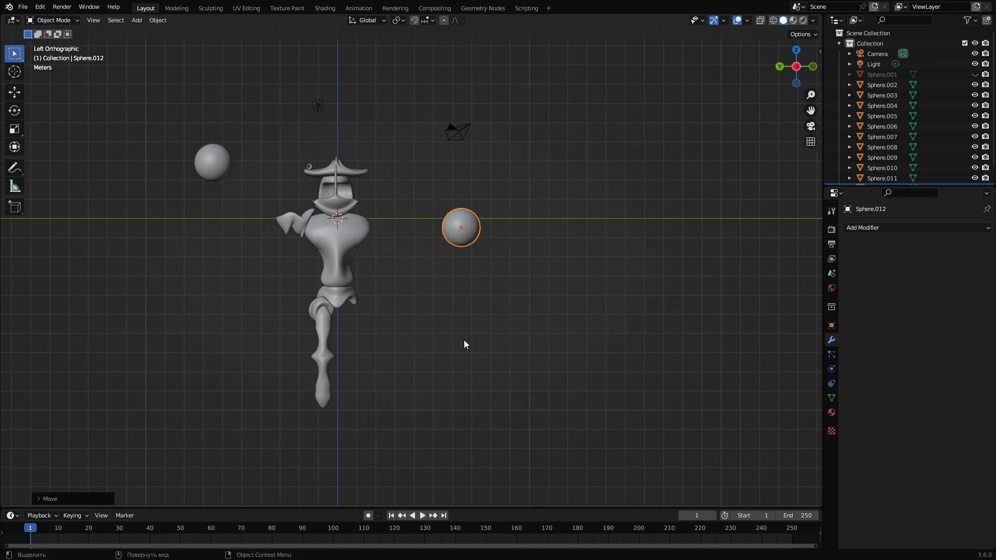
Put the duplicated sphere into Sculpt Mode
{"action": "left_click", "coordinate": [38, 21]}
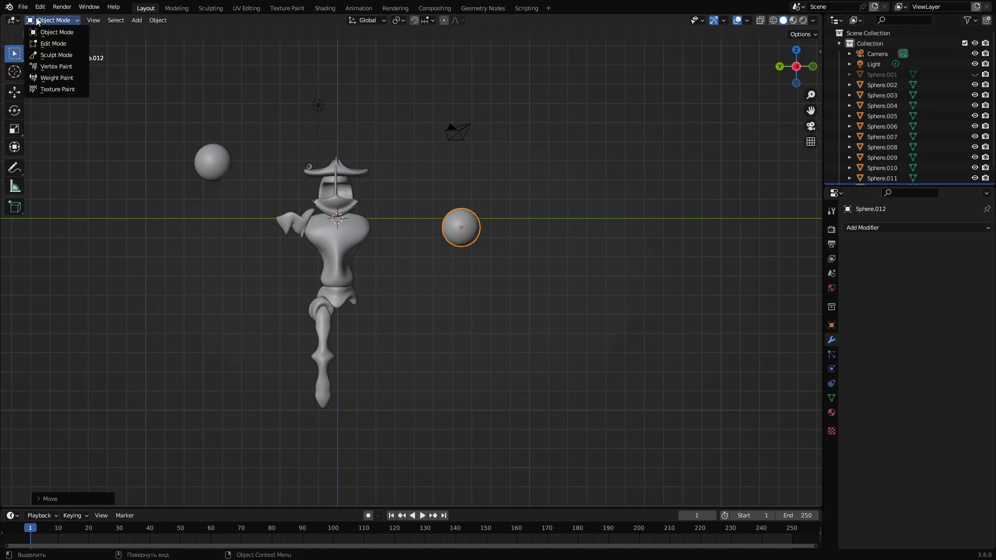
{"action": "left_click", "coordinate": [48, 55]}
{"action": "scroll", "coordinate": [454, 248], "scroll_direction": "up", "scroll_amount": 1}
{"action": "scroll", "coordinate": [454, 247], "scroll_direction": "up", "scroll_amount": 1}
{"action": "middle_click_drag", "start_coordinate": [452, 266], "coordinate": [418, 289], "text": "shift"}
With X symmetry on, pull the sphere into a long shoe shape with a curled-up toe using Snake Hook
{"action": "mouse_move", "coordinate": [444, 257]}
{"action": "left_mouse_down"}
{"action": "mouse_move", "coordinate": [524, 220]}
{"action": "mouse_move", "coordinate": [498, 200]}
{"action": "mouse_move", "coordinate": [524, 220]}
{"action": "mouse_move", "coordinate": [516, 230]}
{"action": "left_mouse_up"}
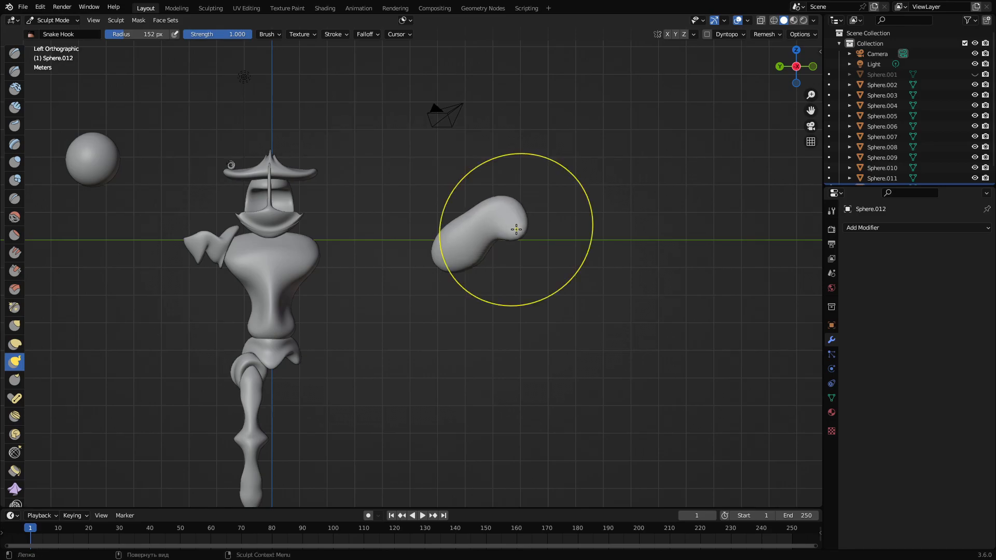
{"action": "key", "text": "Escape"}
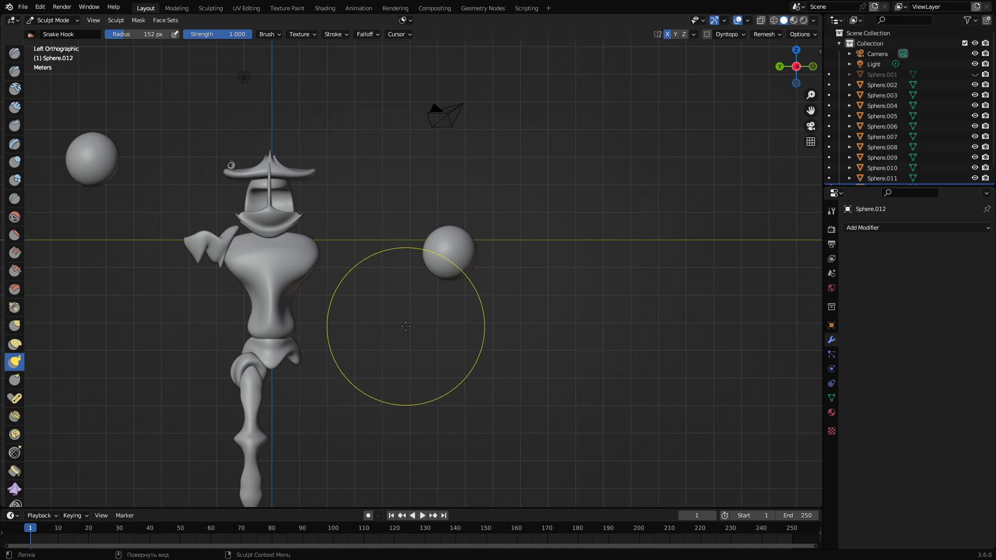
{"action": "mouse_move", "coordinate": [436, 255]}
{"action": "left_mouse_down"}
{"action": "mouse_move", "coordinate": [509, 259]}
{"action": "mouse_move", "coordinate": [400, 249]}
{"action": "mouse_move", "coordinate": [467, 239]}
{"action": "mouse_move", "coordinate": [476, 260]}
{"action": "mouse_move", "coordinate": [493, 244]}
{"action": "mouse_move", "coordinate": [498, 269]}
{"action": "mouse_move", "coordinate": [491, 265]}
{"action": "mouse_move", "coordinate": [506, 249]}
{"action": "mouse_move", "coordinate": [511, 262]}
{"action": "mouse_move", "coordinate": [480, 301]}
{"action": "mouse_move", "coordinate": [445, 310]}
{"action": "left_mouse_up"}
{"action": "mouse_move", "coordinate": [445, 309]}
{"action": "middle_mouse_down"}
{"action": "mouse_move", "coordinate": [359, 283]}
{"action": "mouse_move", "coordinate": [394, 259]}
{"action": "middle_mouse_up"}
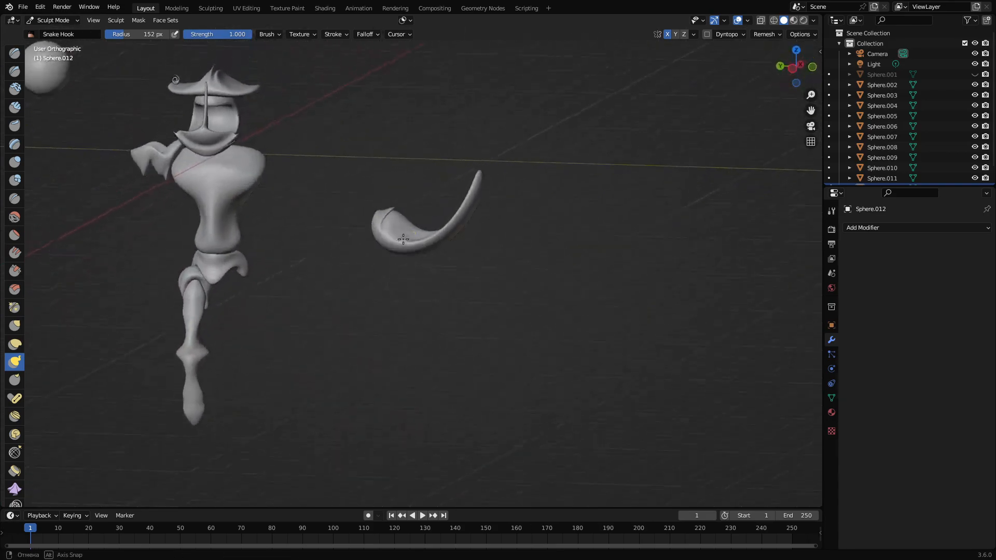
{"action": "mouse_move", "coordinate": [471, 194]}
{"action": "left_mouse_down"}
{"action": "mouse_move", "coordinate": [474, 228]}
{"action": "mouse_move", "coordinate": [500, 216]}
{"action": "mouse_move", "coordinate": [516, 228]}
{"action": "mouse_move", "coordinate": [509, 282]}
{"action": "left_mouse_up"}
{"action": "mouse_move", "coordinate": [509, 282]}
{"action": "middle_mouse_down"}
{"action": "mouse_move", "coordinate": [557, 304]}
{"action": "mouse_move", "coordinate": [486, 242]}
{"action": "middle_mouse_up"}
{"action": "scroll", "coordinate": [486, 242], "scroll_direction": "down", "scroll_amount": 2}
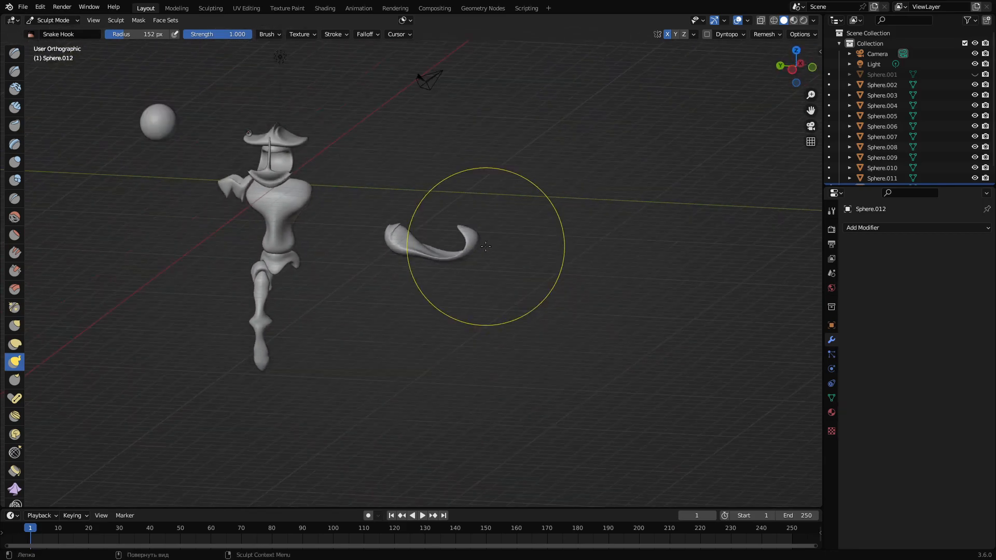
Return the shoe to Object Mode and set its origin onto its own mesh, working from the top view
{"action": "left_click", "coordinate": [59, 21]}
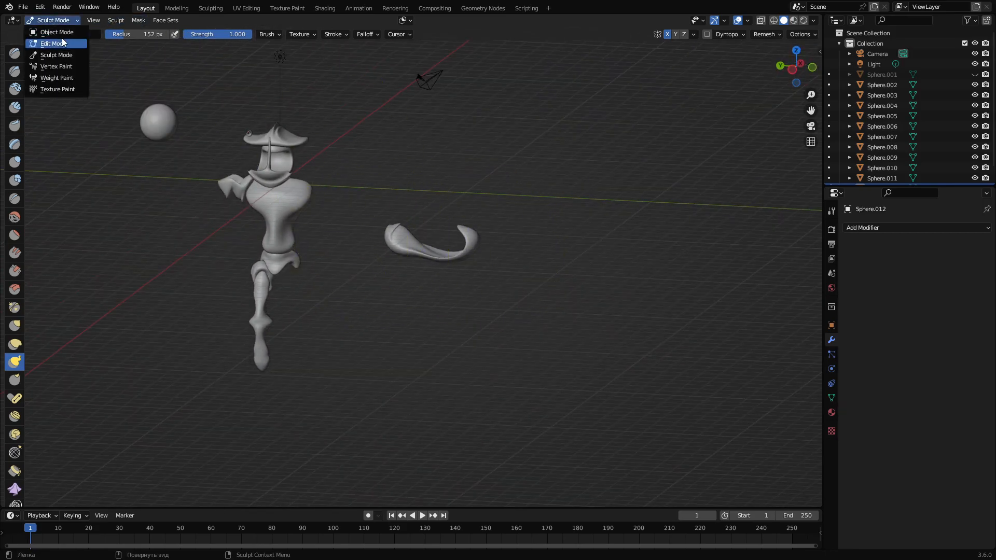
{"action": "left_click", "coordinate": [62, 35]}
{"action": "left_click", "coordinate": [58, 21]}
{"action": "middle_click_drag", "start_coordinate": [411, 312], "coordinate": [412, 265], "text": "alt"}
{"action": "right_click", "coordinate": [412, 257]}
{"action": "mouse_move", "coordinate": [426, 244]}
{"action": "left_click", "coordinate": [473, 258]}
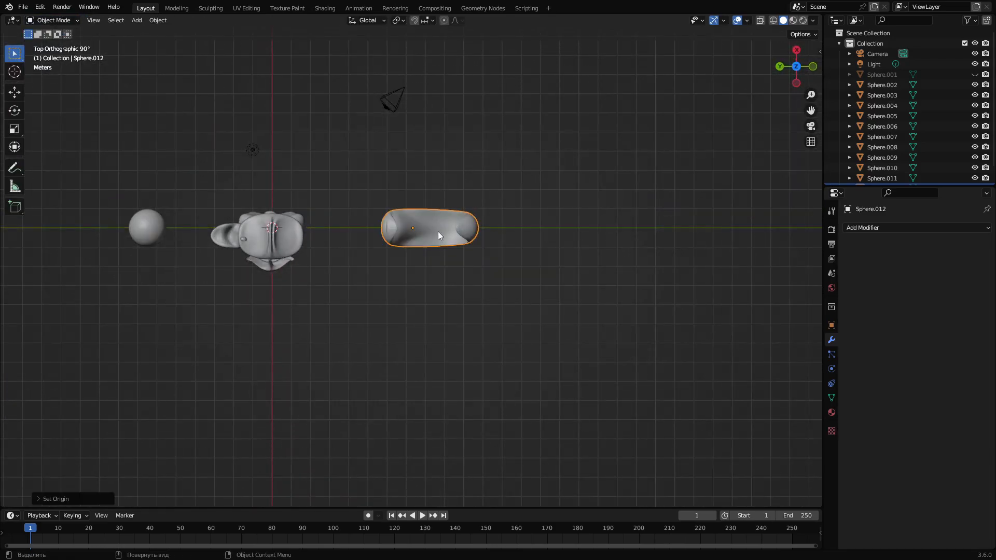
{"action": "right_click", "coordinate": [428, 225]}
{"action": "left_click", "coordinate": [482, 241]}
Rotate the shoe 90° in the top view and move it over to the character
{"action": "type", "text": "r90"}
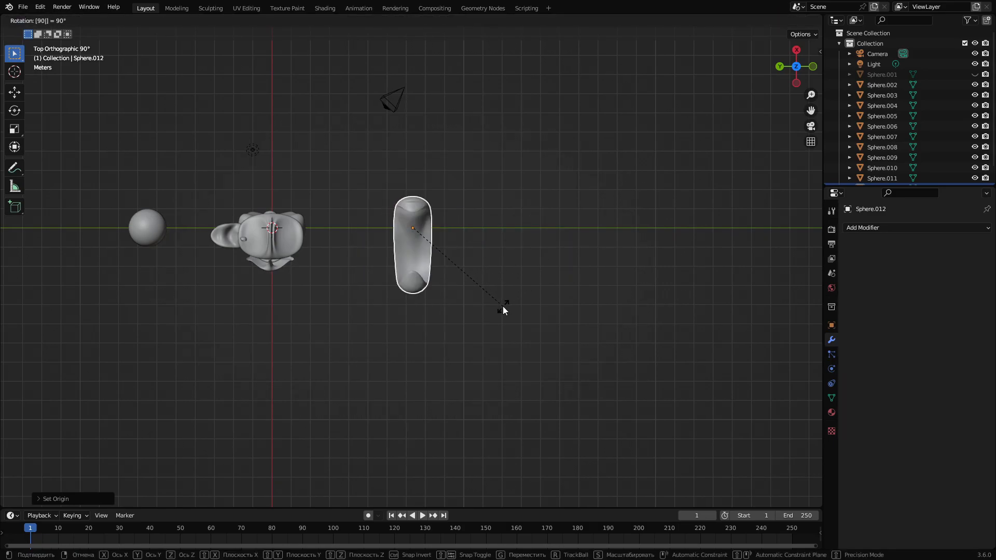
{"action": "key", "text": "Return"}
{"action": "key", "text": "g"}
{"action": "left_click", "coordinate": [311, 272]}
Move the shoe down to the lower end of the leg in the front view
{"action": "middle_click_drag", "start_coordinate": [312, 272], "coordinate": [394, 193]}
{"action": "scroll", "coordinate": [394, 197], "scroll_direction": "up", "scroll_amount": 3}
{"action": "key", "text": "g"}
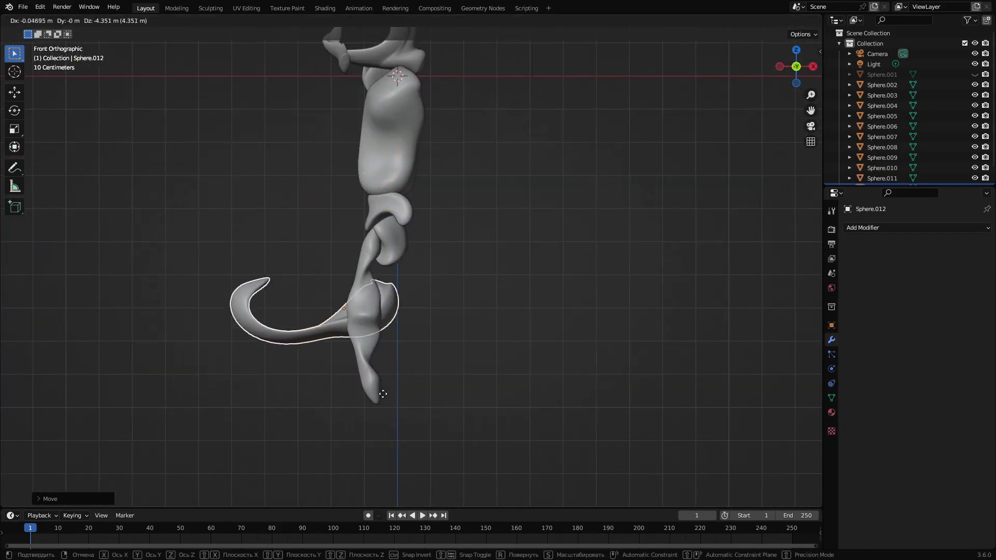
{"action": "left_click", "coordinate": [383, 471]}
Shift the shoe sideways in the left view to line it up with the lower end of the leg
{"action": "middle_click_drag", "start_coordinate": [347, 348], "coordinate": [437, 361]}
{"action": "scroll", "coordinate": [416, 358], "scroll_direction": "down", "scroll_amount": 2}
{"action": "middle_click_drag", "start_coordinate": [297, 341], "coordinate": [394, 252], "text": "shift"}
{"action": "scroll", "coordinate": [397, 288], "scroll_direction": "up", "scroll_amount": 2}
{"action": "middle_click_drag", "start_coordinate": [398, 289], "coordinate": [391, 303], "text": "shift"}
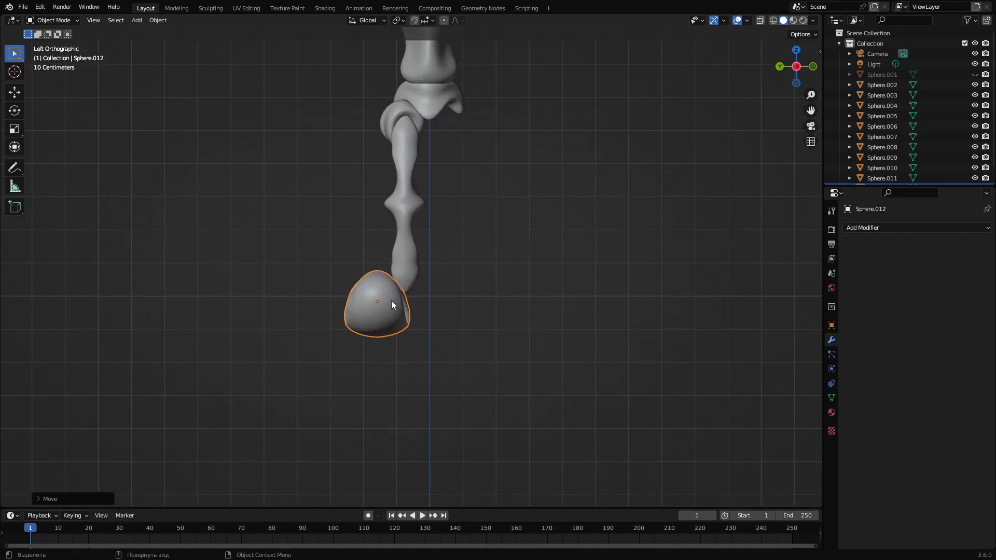
{"action": "key", "text": "g"}
{"action": "left_click", "coordinate": [420, 304]}
Scale the shoe down to suit the thickness of the leg
{"action": "middle_click_drag", "start_coordinate": [491, 307], "coordinate": [413, 306]}
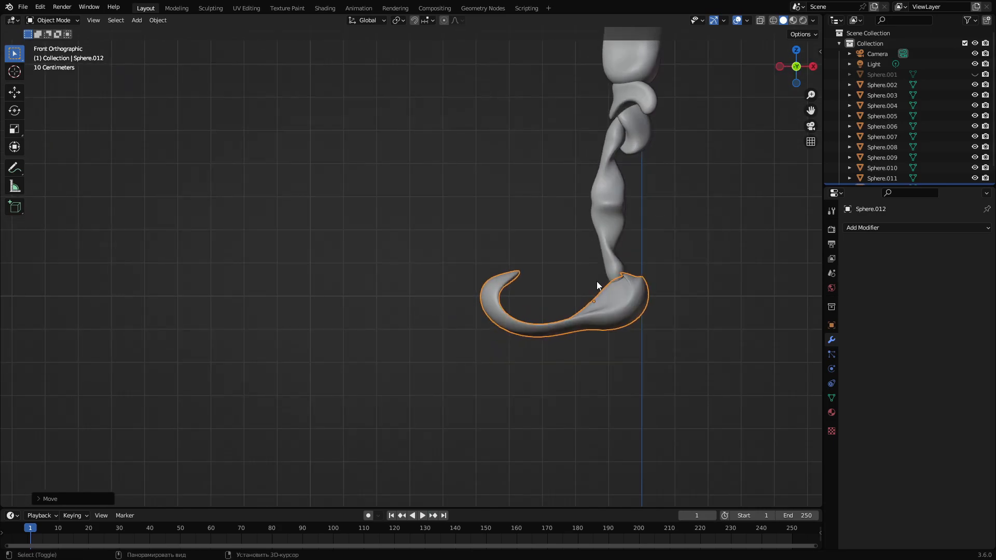
{"action": "middle_click_drag", "start_coordinate": [597, 282], "coordinate": [410, 269], "text": "shift"}
{"action": "key", "text": "s"}
{"action": "left_click", "coordinate": [449, 309]}
Move the reduced shoe in the front view so its heel meets the tip of the leg
{"action": "middle_click_drag", "start_coordinate": [427, 310], "coordinate": [307, 304]}
{"action": "scroll", "coordinate": [309, 304], "scroll_direction": "up", "scroll_amount": 2}
{"action": "middle_click_drag", "start_coordinate": [459, 303], "coordinate": [354, 288], "text": "shift"}
{"action": "key", "text": "g"}
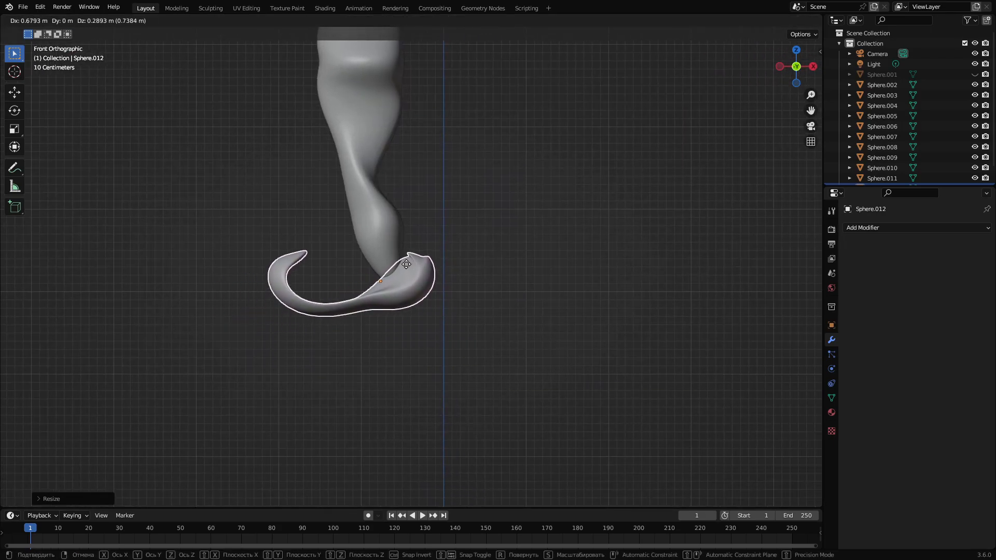
{"action": "left_click", "coordinate": [406, 265]}
Place the 3D cursor at the middle of the pelvis and set the curved hip joint's origin to it
{"action": "middle_click_drag", "start_coordinate": [511, 257], "coordinate": [401, 238]}
{"action": "scroll", "coordinate": [401, 237], "scroll_direction": "down", "scroll_amount": 3}
{"action": "scroll", "coordinate": [378, 381], "scroll_direction": "up", "scroll_amount": 2}
{"action": "scroll", "coordinate": [383, 379], "scroll_direction": "down", "scroll_amount": 1}
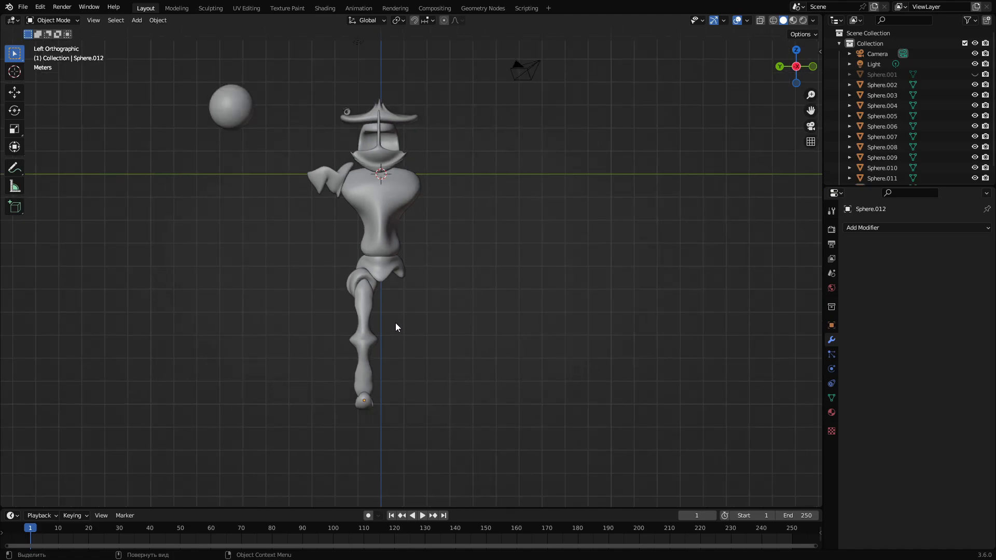
{"action": "right_click", "coordinate": [379, 266], "text": "shift"}
{"action": "left_click", "coordinate": [361, 279]}
{"action": "right_click", "coordinate": [363, 275]}
{"action": "mouse_move", "coordinate": [363, 276]}
{"action": "left_click", "coordinate": [430, 297]}
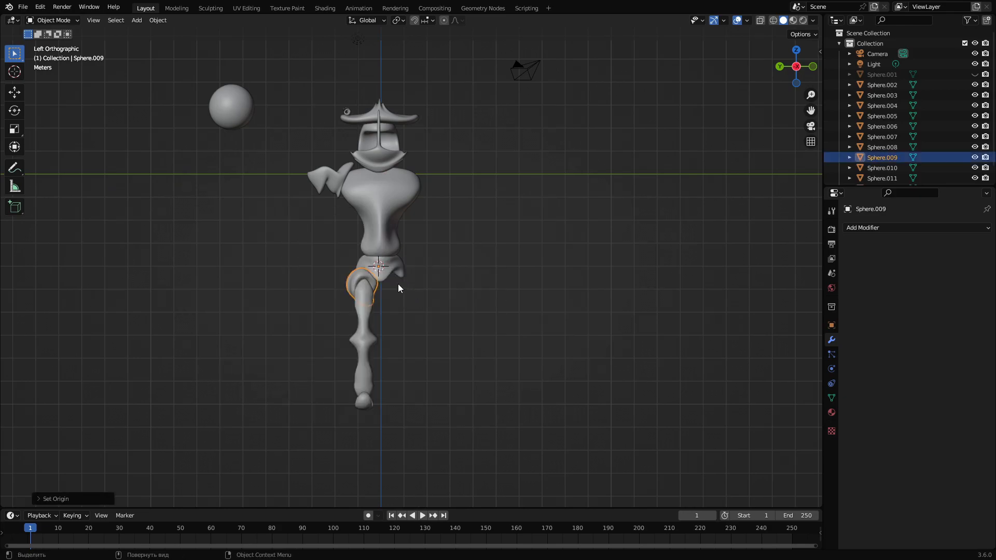
{"action": "left_click", "coordinate": [506, 304]}
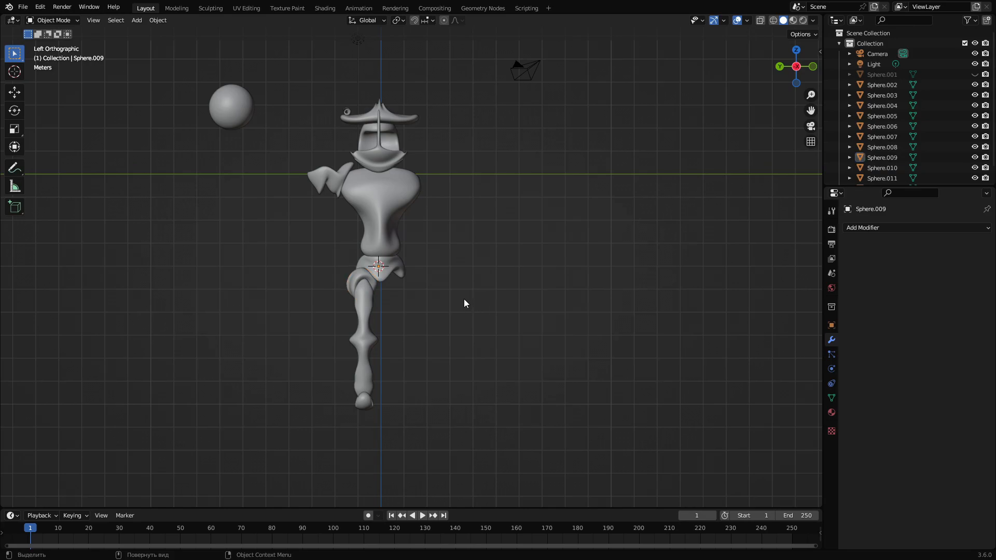
Duplicate the spare sphere to the opposite side of the character in the left view and switch the copy to Sculpt Mode
{"action": "scroll", "coordinate": [452, 293], "scroll_direction": "down", "scroll_amount": 1}
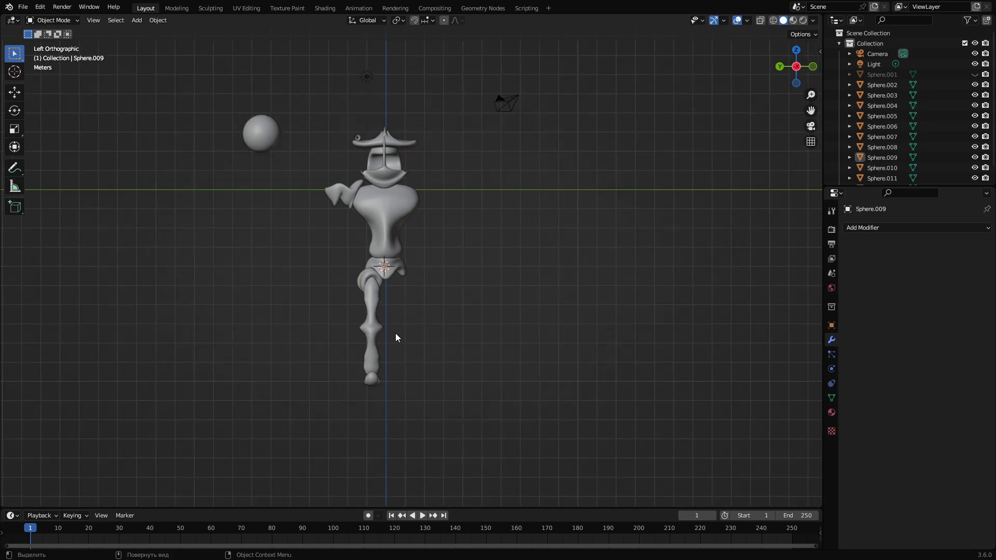
{"action": "scroll", "coordinate": [397, 314], "scroll_direction": "down", "scroll_amount": 1}
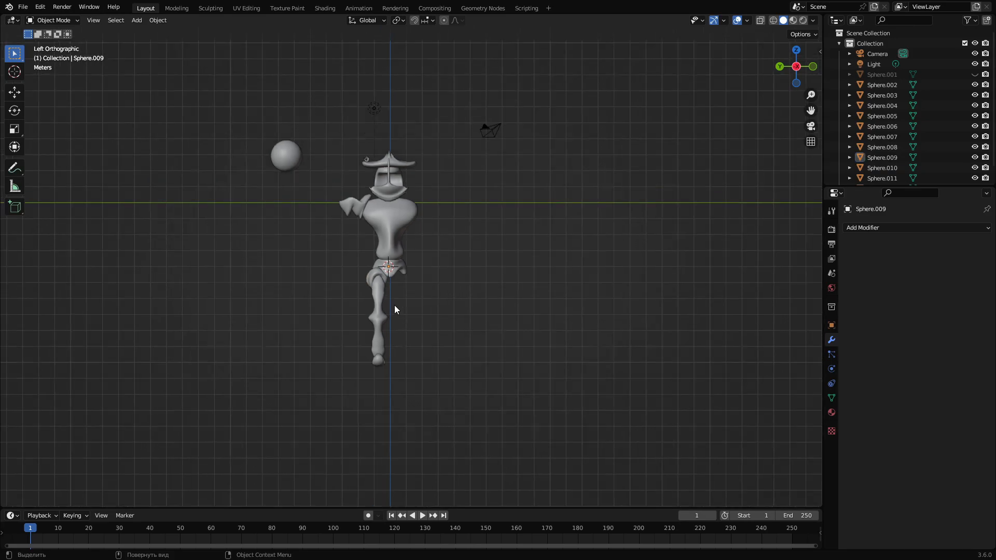
{"action": "left_click", "coordinate": [290, 154]}
{"action": "middle_click_drag", "start_coordinate": [347, 204], "coordinate": [313, 266], "text": "shift"}
{"action": "key", "text": "shift+d"}
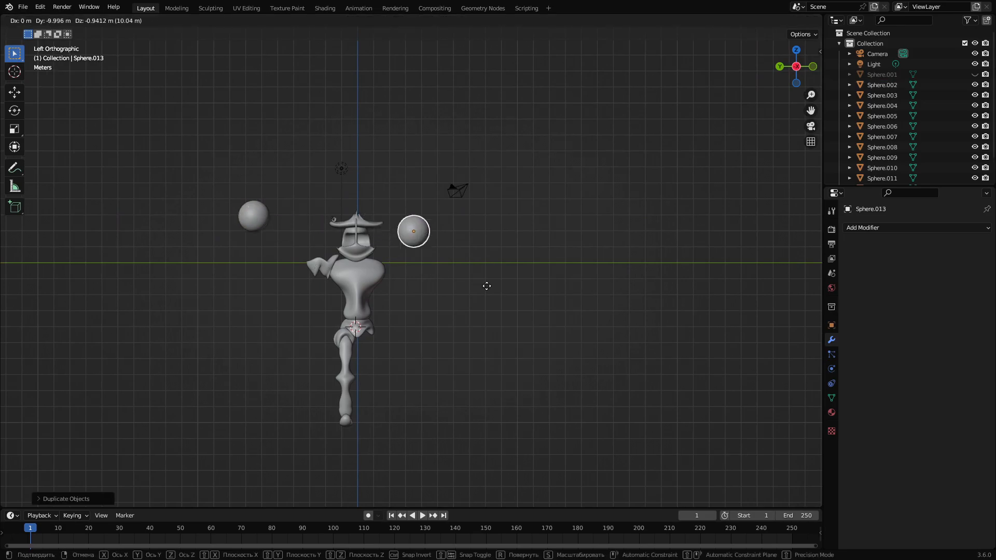
{"action": "left_click", "coordinate": [553, 295]}
{"action": "scroll", "coordinate": [554, 295], "scroll_direction": "up", "scroll_amount": 2}
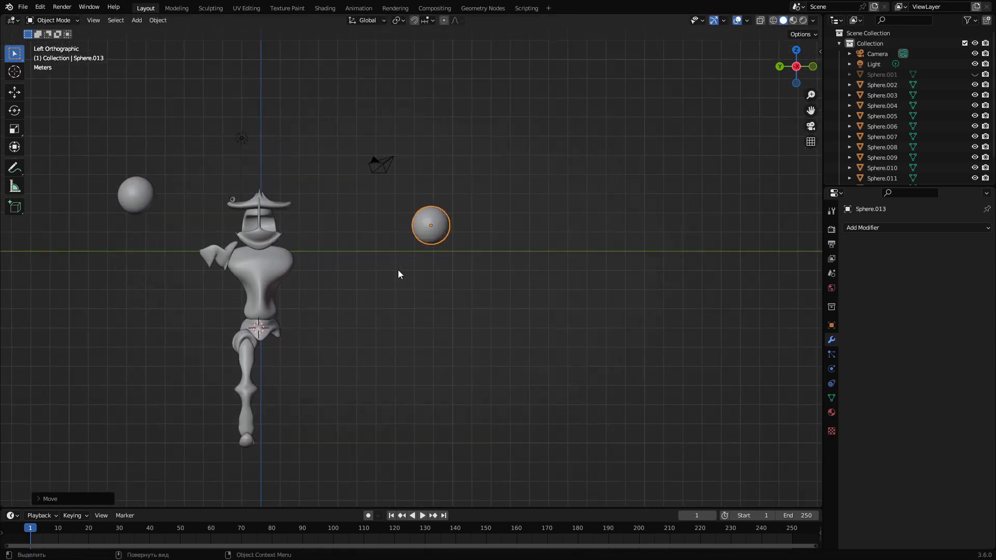
{"action": "scroll", "coordinate": [403, 269], "scroll_direction": "up", "scroll_amount": 1}
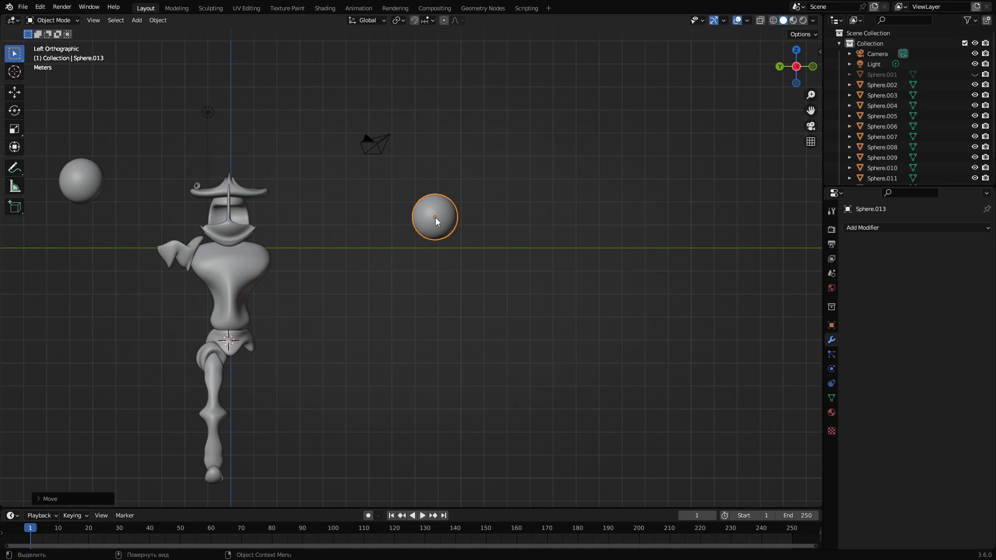
{"action": "left_click", "coordinate": [52, 19]}
{"action": "left_click", "coordinate": [56, 55]}
Try to shape the sphere copy with Snake Hook, first as a curled hook, again as a branching crescent
{"action": "mouse_move", "coordinate": [442, 217]}
{"action": "left_mouse_down"}
{"action": "mouse_move", "coordinate": [483, 197]}
{"action": "mouse_move", "coordinate": [477, 165]}
{"action": "mouse_move", "coordinate": [511, 182]}
{"action": "mouse_move", "coordinate": [509, 210]}
{"action": "mouse_move", "coordinate": [472, 169]}
{"action": "mouse_move", "coordinate": [461, 208]}
{"action": "mouse_move", "coordinate": [456, 187]}
{"action": "mouse_move", "coordinate": [506, 212]}
{"action": "mouse_move", "coordinate": [420, 158]}
{"action": "mouse_move", "coordinate": [471, 163]}
{"action": "mouse_move", "coordinate": [462, 197]}
{"action": "mouse_move", "coordinate": [446, 150]}
{"action": "mouse_move", "coordinate": [462, 130]}
{"action": "mouse_move", "coordinate": [499, 131]}
{"action": "mouse_move", "coordinate": [473, 147]}
{"action": "left_mouse_up"}
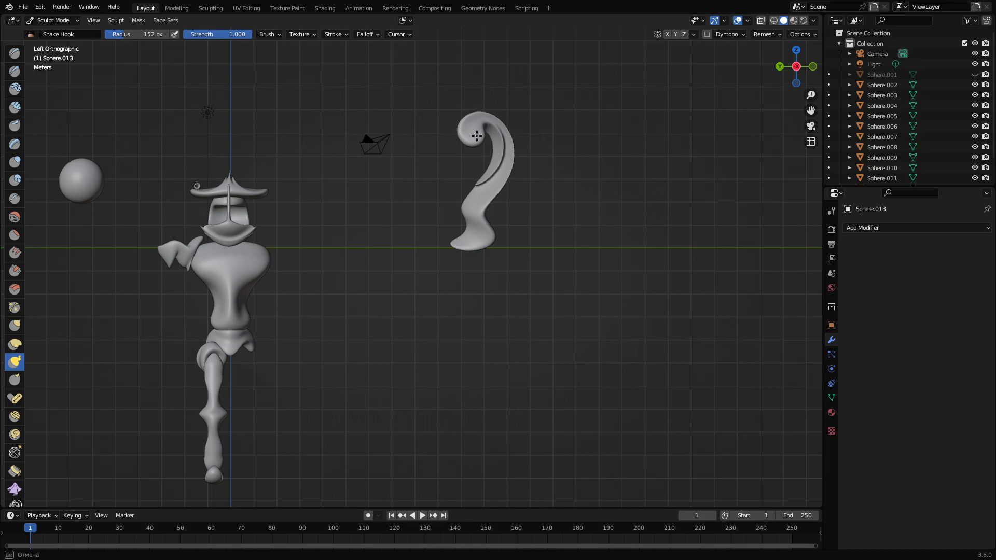
{"action": "left_click_drag", "start_coordinate": [477, 136], "coordinate": [477, 136]}
{"action": "mouse_move", "coordinate": [475, 160]}
{"action": "middle_mouse_down"}
{"action": "mouse_move", "coordinate": [319, 171]}
{"action": "mouse_move", "coordinate": [464, 165]}
{"action": "middle_mouse_up"}
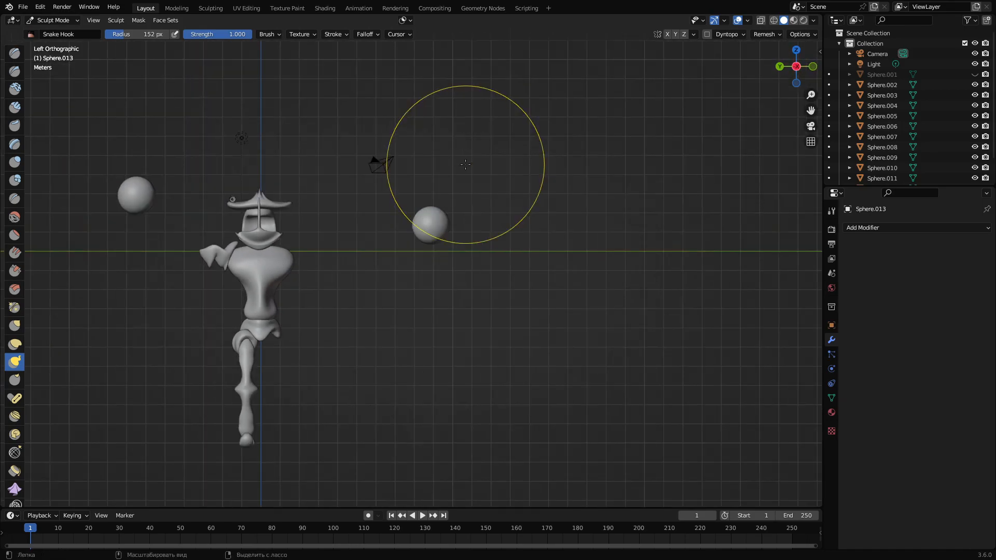
{"action": "left_click_drag", "start_coordinate": [429, 223], "coordinate": [436, 178]}
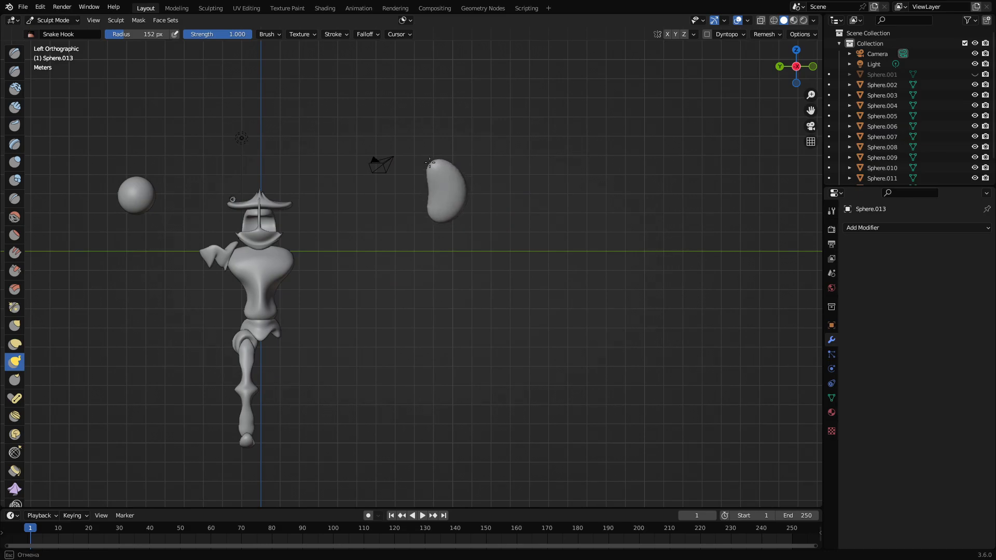
{"action": "mouse_move", "coordinate": [448, 149]}
{"action": "left_mouse_down"}
{"action": "mouse_move", "coordinate": [473, 140]}
{"action": "mouse_move", "coordinate": [460, 126]}
{"action": "mouse_move", "coordinate": [480, 138]}
{"action": "mouse_move", "coordinate": [438, 103]}
{"action": "mouse_move", "coordinate": [447, 171]}
{"action": "mouse_move", "coordinate": [457, 142]}
{"action": "mouse_move", "coordinate": [457, 166]}
{"action": "mouse_move", "coordinate": [471, 136]}
{"action": "mouse_move", "coordinate": [469, 118]}
{"action": "mouse_move", "coordinate": [482, 122]}
{"action": "mouse_move", "coordinate": [477, 151]}
{"action": "left_mouse_up"}
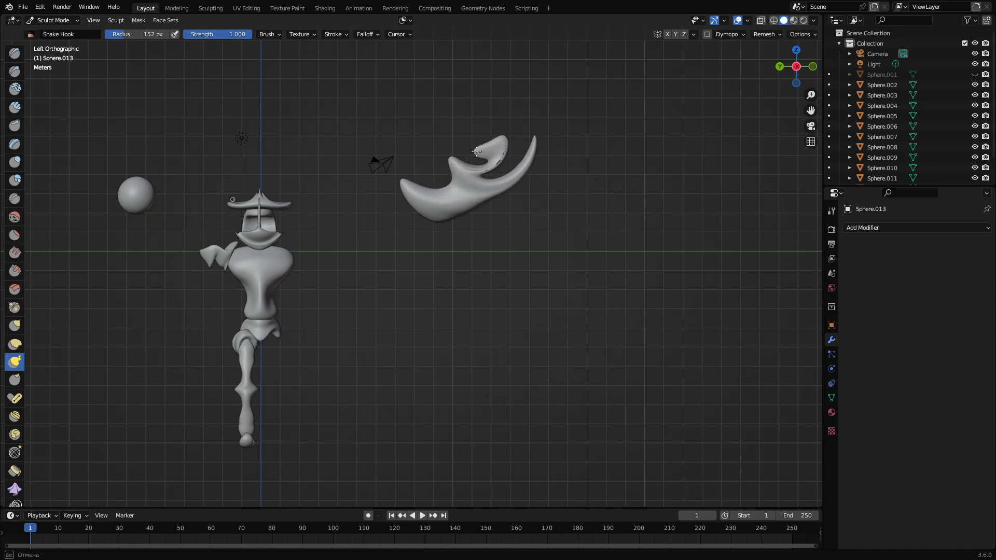
{"action": "key", "text": "ctrl+z"}
Try to stretch the sphere upward into a tall ellipsoid with Snake Hook, and undo the strokes
{"action": "left_click_drag", "start_coordinate": [435, 225], "coordinate": [427, 94]}
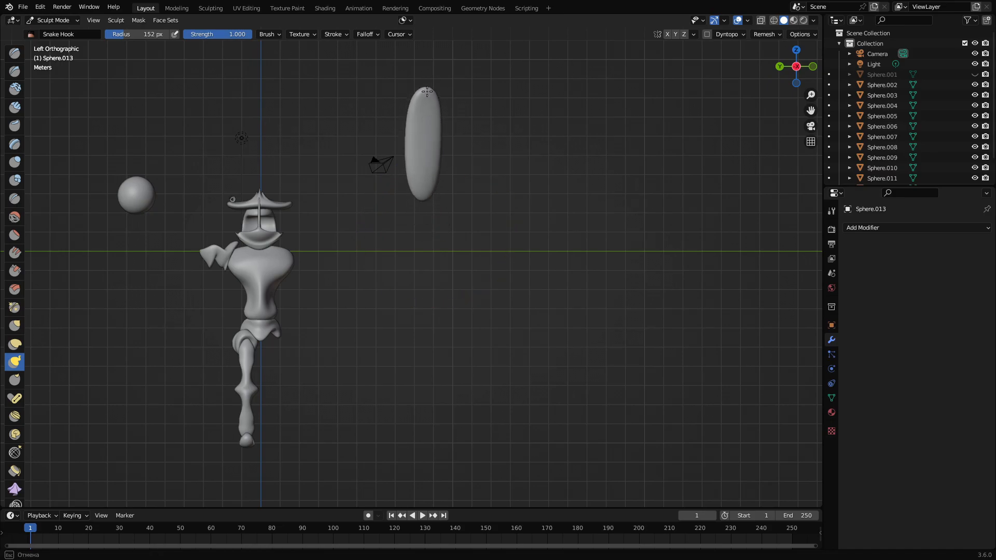
{"action": "mouse_move", "coordinate": [421, 160]}
{"action": "left_mouse_down"}
{"action": "mouse_move", "coordinate": [439, 210]}
{"action": "mouse_move", "coordinate": [422, 249]}
{"action": "mouse_move", "coordinate": [444, 161]}
{"action": "mouse_move", "coordinate": [434, 202]}
{"action": "left_mouse_up"}
{"action": "key", "text": "ctrl+z"}
{"action": "key", "text": "ctrl+z"}
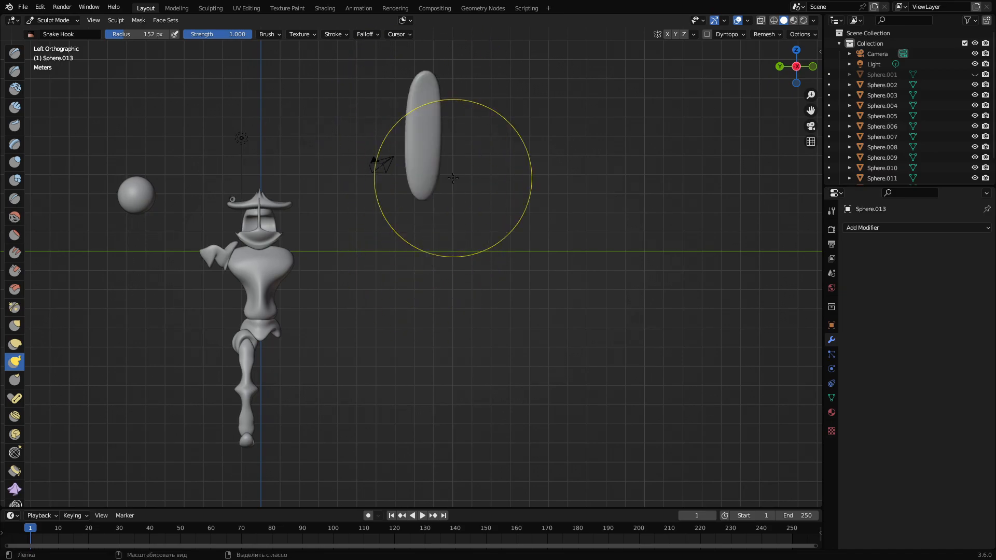
{"action": "key", "text": "ctrl+z"}
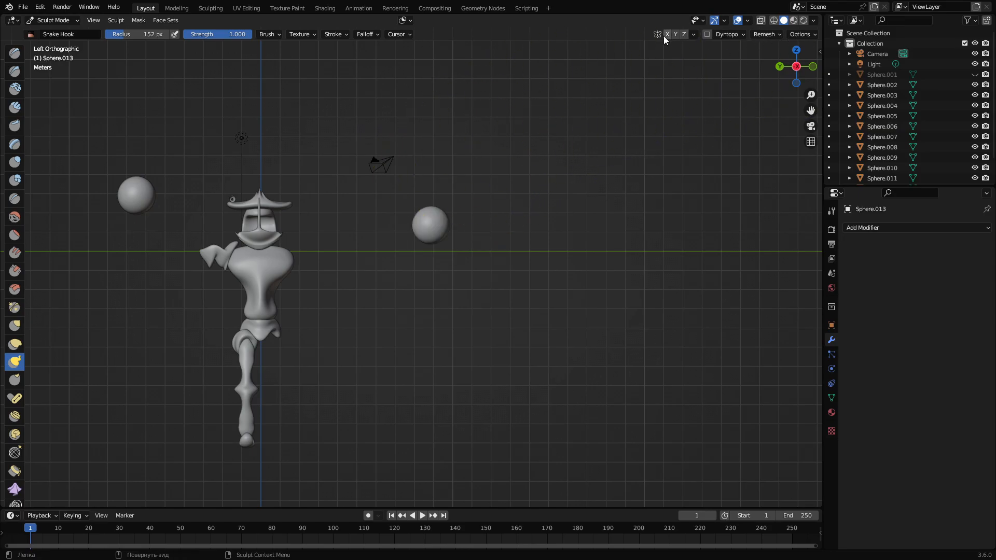
Try to pull the sphere into a large spiralling tail with Snake Hook using X symmetry, and undo it
{"action": "mouse_move", "coordinate": [430, 229]}
{"action": "left_mouse_down"}
{"action": "mouse_move", "coordinate": [467, 275]}
{"action": "mouse_move", "coordinate": [457, 213]}
{"action": "mouse_move", "coordinate": [501, 206]}
{"action": "mouse_move", "coordinate": [418, 195]}
{"action": "mouse_move", "coordinate": [411, 172]}
{"action": "mouse_move", "coordinate": [482, 117]}
{"action": "left_mouse_up"}
{"action": "mouse_move", "coordinate": [439, 189]}
{"action": "left_mouse_down"}
{"action": "mouse_move", "coordinate": [411, 145]}
{"action": "mouse_move", "coordinate": [456, 156]}
{"action": "mouse_move", "coordinate": [464, 177]}
{"action": "left_mouse_up"}
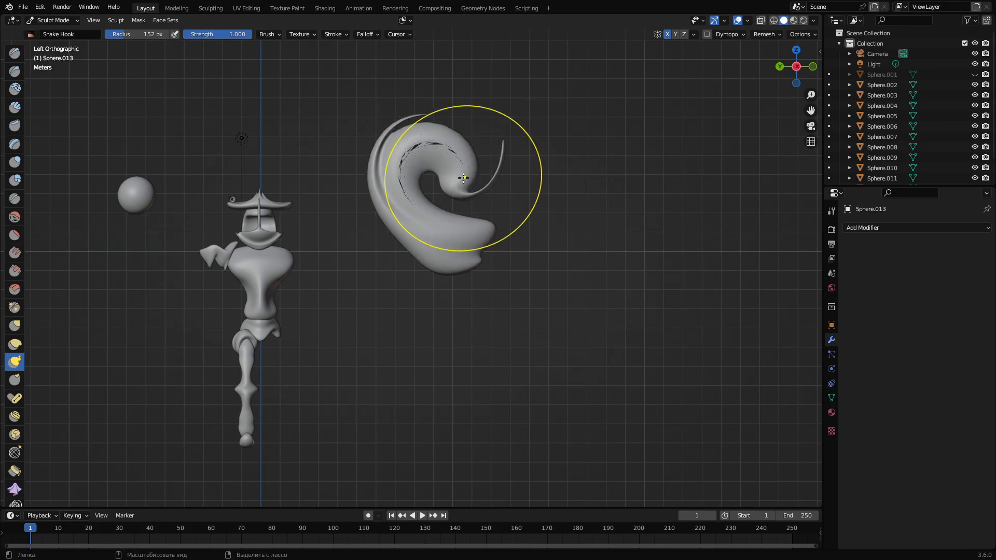
{"action": "key", "text": "ctrl+z"}
{"action": "key", "text": "ctrl+z"}
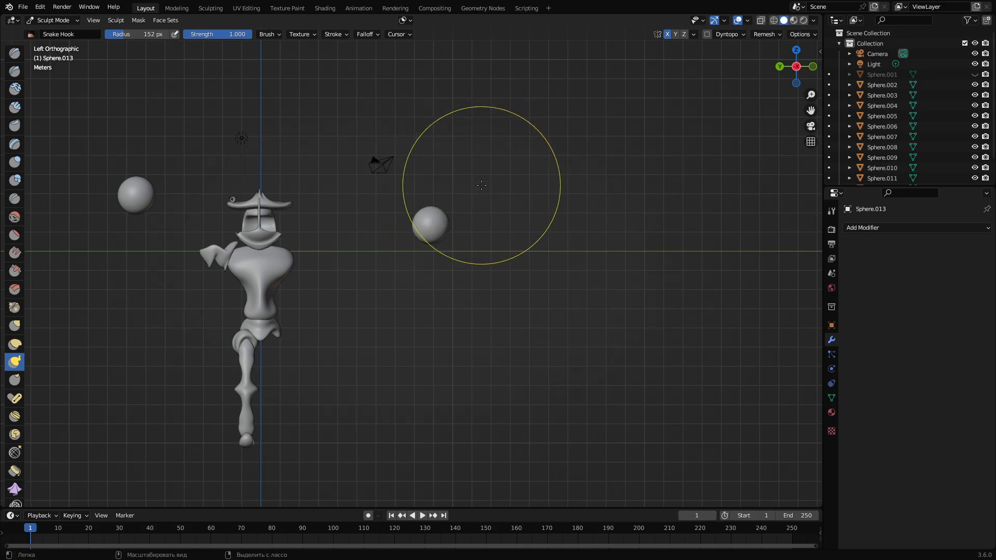
Try Snake Hook pulls on the sphere with Dyntopo enabled, and undo both the strokes and Dyntopo
{"action": "left_click", "coordinate": [708, 34]}
{"action": "left_click", "coordinate": [680, 62]}
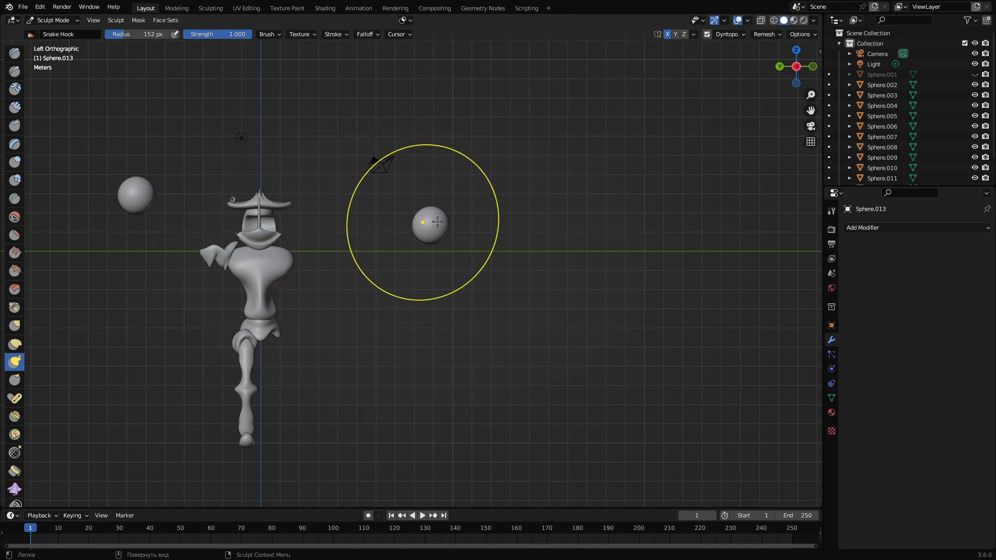
{"action": "left_click_drag", "start_coordinate": [423, 225], "coordinate": [462, 229]}
{"action": "key", "text": "ctrl+z"}
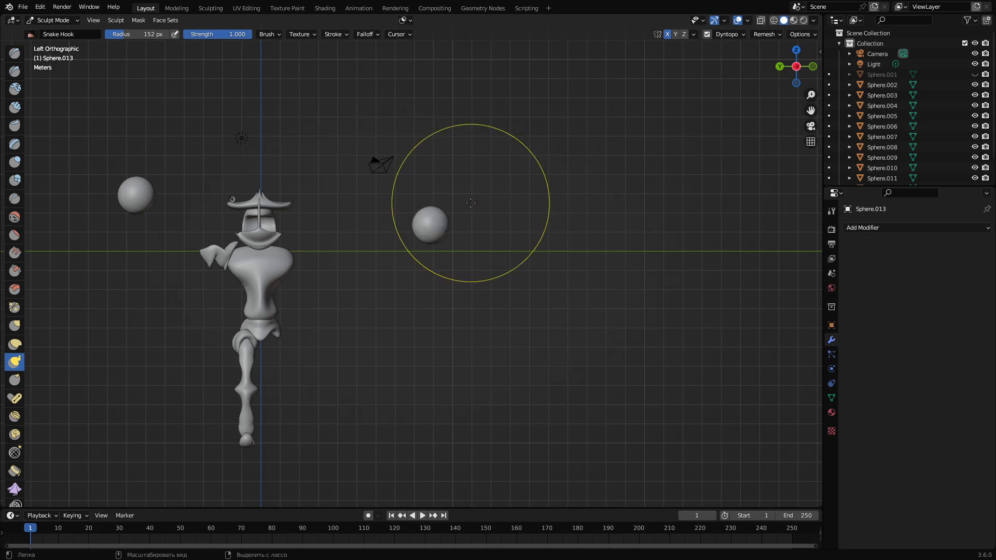
{"action": "scroll", "coordinate": [456, 221], "scroll_direction": "up", "scroll_amount": 6}
{"action": "left_click_drag", "start_coordinate": [467, 160], "coordinate": [556, 135]}
{"action": "key", "text": "ctrl+z"}
{"action": "key", "text": "ctrl+z"}
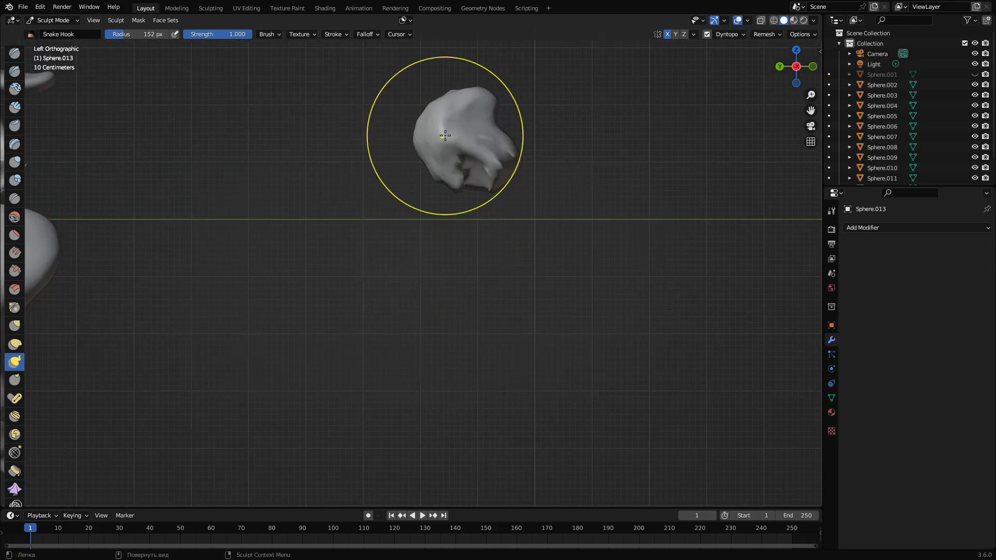
{"action": "scroll", "coordinate": [594, 128], "scroll_direction": "down", "scroll_amount": 6}
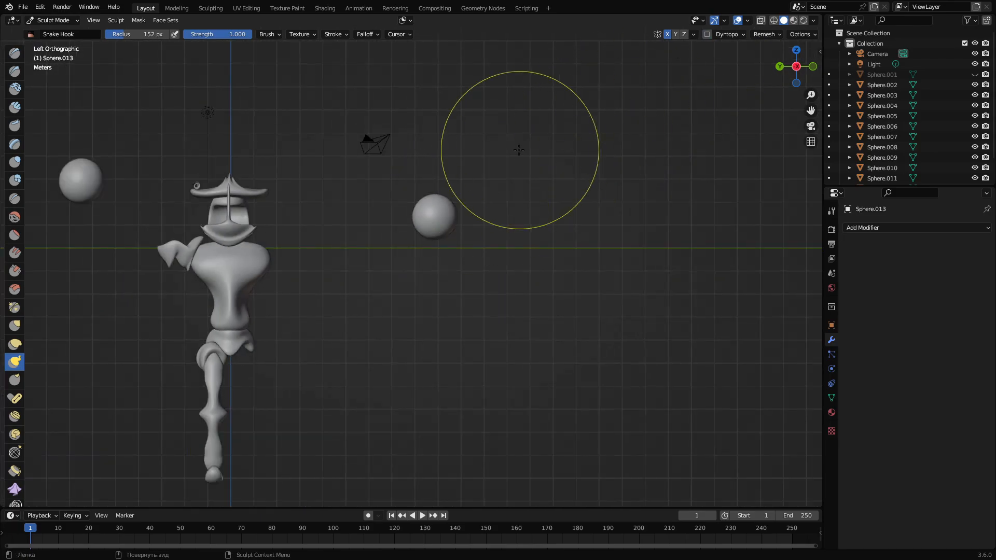
Try to press the sphere into a tilted bean with Snake Hook and pull it further after enabling Dyntopo
{"action": "left_click_drag", "start_coordinate": [463, 212], "coordinate": [415, 211]}
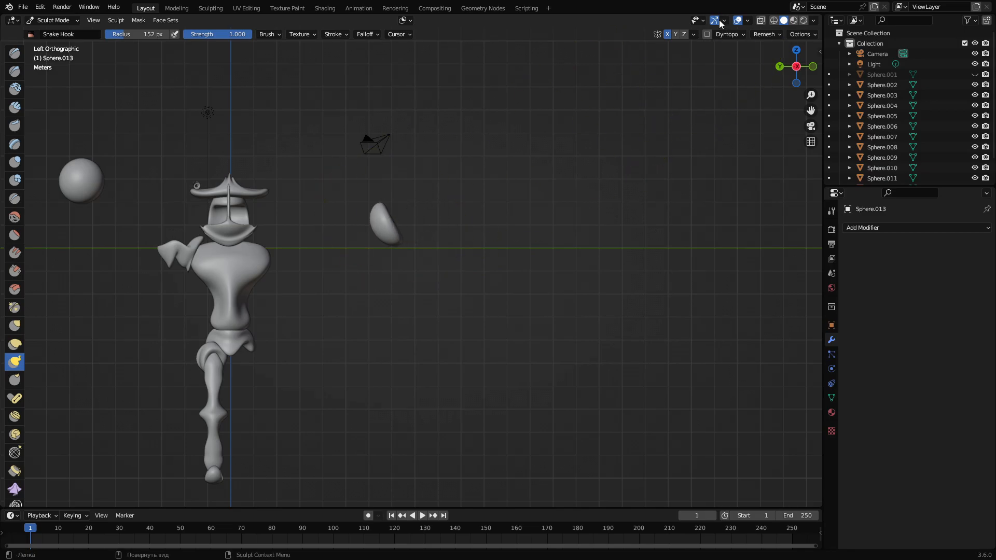
{"action": "left_click", "coordinate": [707, 35]}
{"action": "left_click", "coordinate": [684, 52]}
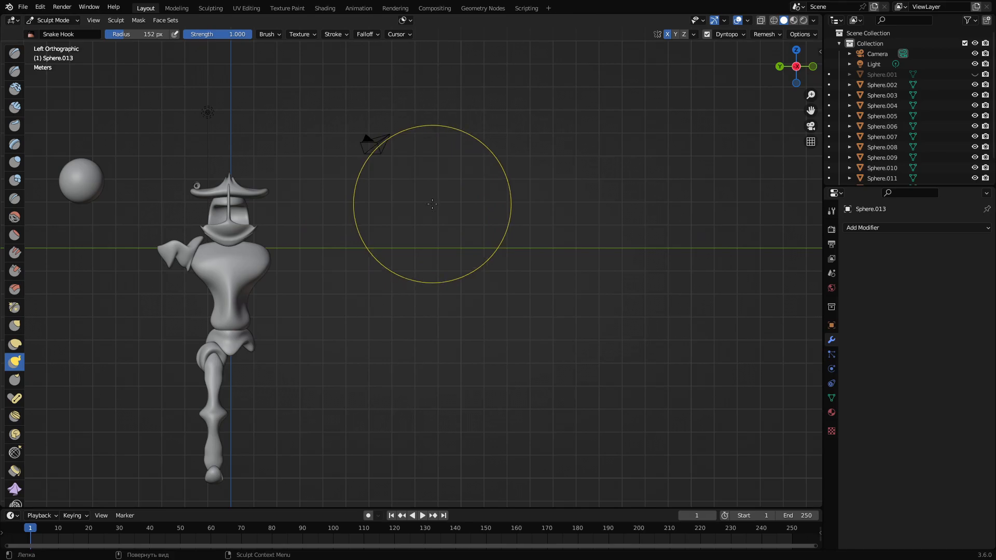
{"action": "scroll", "coordinate": [431, 205], "scroll_direction": "down", "scroll_amount": 4}
{"action": "scroll", "coordinate": [436, 212], "scroll_direction": "up", "scroll_amount": 6}
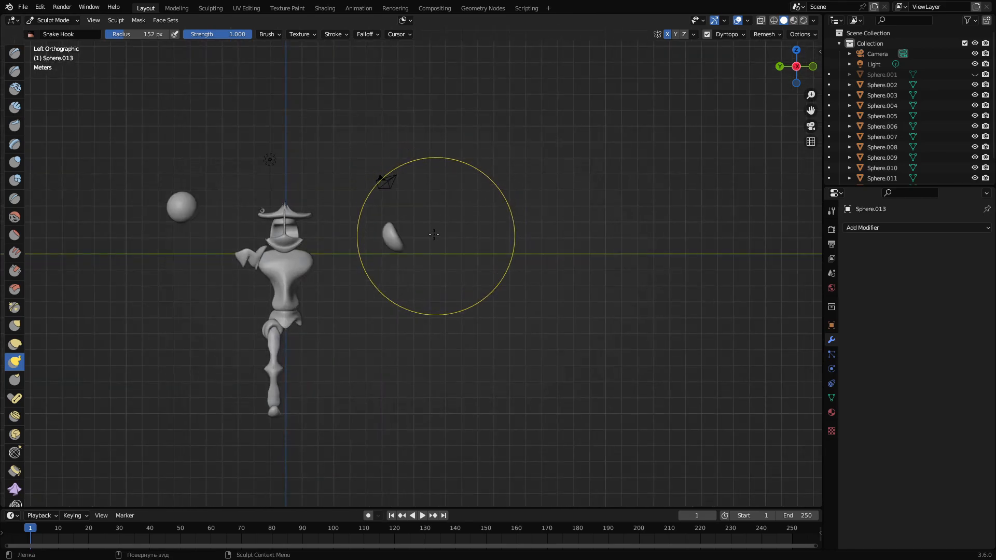
{"action": "left_click_drag", "start_coordinate": [413, 243], "coordinate": [414, 243]}
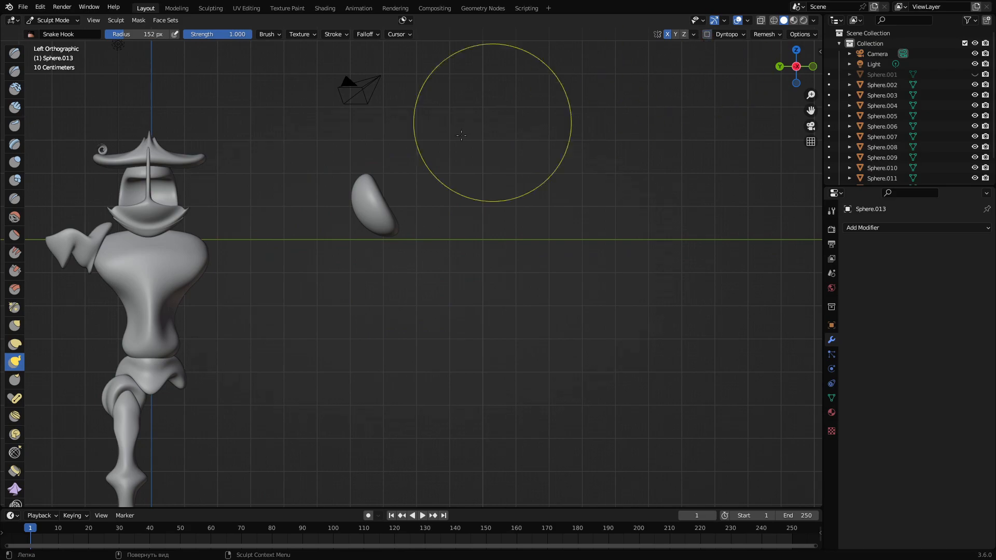
{"action": "scroll", "coordinate": [356, 205], "scroll_direction": "up", "scroll_amount": 1}
{"action": "mouse_move", "coordinate": [356, 204]}
{"action": "left_mouse_down"}
{"action": "mouse_move", "coordinate": [368, 167]}
{"action": "mouse_move", "coordinate": [441, 197]}
{"action": "mouse_move", "coordinate": [427, 195]}
{"action": "mouse_move", "coordinate": [456, 155]}
{"action": "mouse_move", "coordinate": [477, 167]}
{"action": "mouse_move", "coordinate": [488, 197]}
{"action": "left_mouse_up"}
{"action": "key", "text": "ctrl+z"}
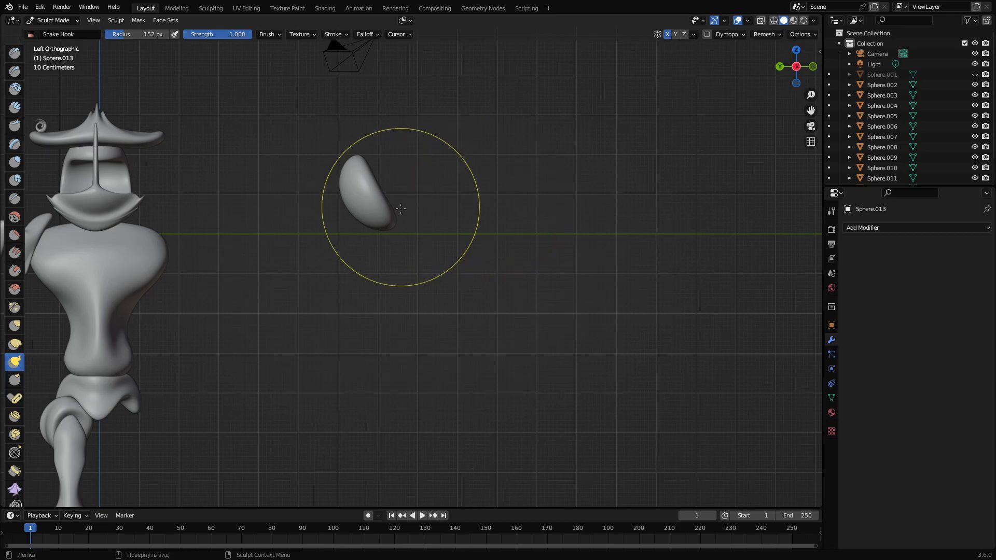
Try to stretch the bean into a bent, tapering tail, and undo back to the plain sphere
{"action": "scroll", "coordinate": [401, 207], "scroll_direction": "down", "scroll_amount": 3}
{"action": "mouse_move", "coordinate": [411, 222]}
{"action": "left_mouse_down"}
{"action": "mouse_move", "coordinate": [371, 142]}
{"action": "mouse_move", "coordinate": [362, 221]}
{"action": "mouse_move", "coordinate": [436, 274]}
{"action": "mouse_move", "coordinate": [439, 311]}
{"action": "left_mouse_up"}
{"action": "mouse_move", "coordinate": [433, 257]}
{"action": "middle_mouse_down"}
{"action": "mouse_move", "coordinate": [364, 288]}
{"action": "mouse_move", "coordinate": [331, 291]}
{"action": "mouse_move", "coordinate": [428, 255]}
{"action": "middle_mouse_up"}
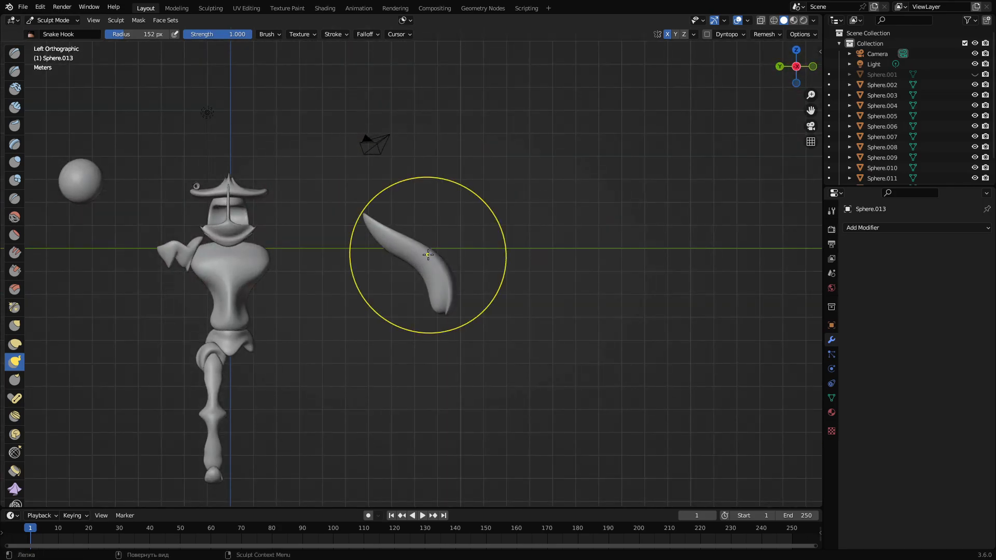
{"action": "key", "text": "ctrl+z"}
{"action": "key", "text": "ctrl+z"}
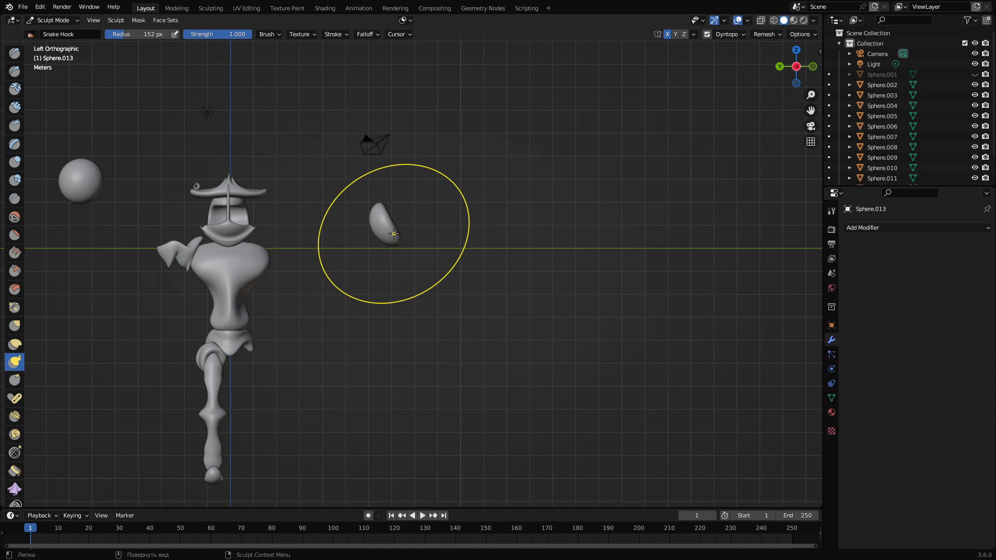
{"action": "key", "text": "ctrl+z"}
Try to pull the sphere into a pronged blob and sweep it into a crescent with Snake Hook, and undo the strokes
{"action": "mouse_move", "coordinate": [440, 205]}
{"action": "left_mouse_down"}
{"action": "mouse_move", "coordinate": [436, 213]}
{"action": "mouse_move", "coordinate": [428, 187]}
{"action": "mouse_move", "coordinate": [478, 139]}
{"action": "mouse_move", "coordinate": [446, 94]}
{"action": "mouse_move", "coordinate": [462, 115]}
{"action": "mouse_move", "coordinate": [472, 111]}
{"action": "mouse_move", "coordinate": [457, 97]}
{"action": "mouse_move", "coordinate": [457, 156]}
{"action": "mouse_move", "coordinate": [498, 130]}
{"action": "mouse_move", "coordinate": [468, 170]}
{"action": "left_mouse_up"}
{"action": "key", "text": "ctrl+z"}
{"action": "mouse_move", "coordinate": [439, 210]}
{"action": "left_mouse_down"}
{"action": "mouse_move", "coordinate": [311, 181]}
{"action": "mouse_move", "coordinate": [482, 202]}
{"action": "mouse_move", "coordinate": [438, 208]}
{"action": "mouse_move", "coordinate": [371, 155]}
{"action": "mouse_move", "coordinate": [505, 229]}
{"action": "mouse_move", "coordinate": [431, 197]}
{"action": "mouse_move", "coordinate": [453, 136]}
{"action": "mouse_move", "coordinate": [423, 72]}
{"action": "mouse_move", "coordinate": [412, 75]}
{"action": "left_mouse_up"}
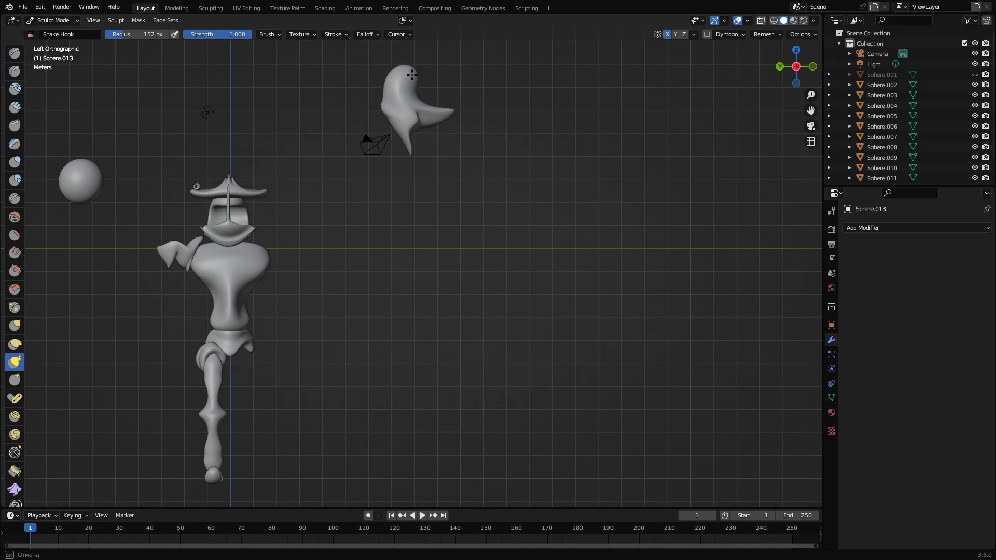
{"action": "middle_click_drag", "start_coordinate": [412, 83], "coordinate": [405, 104]}
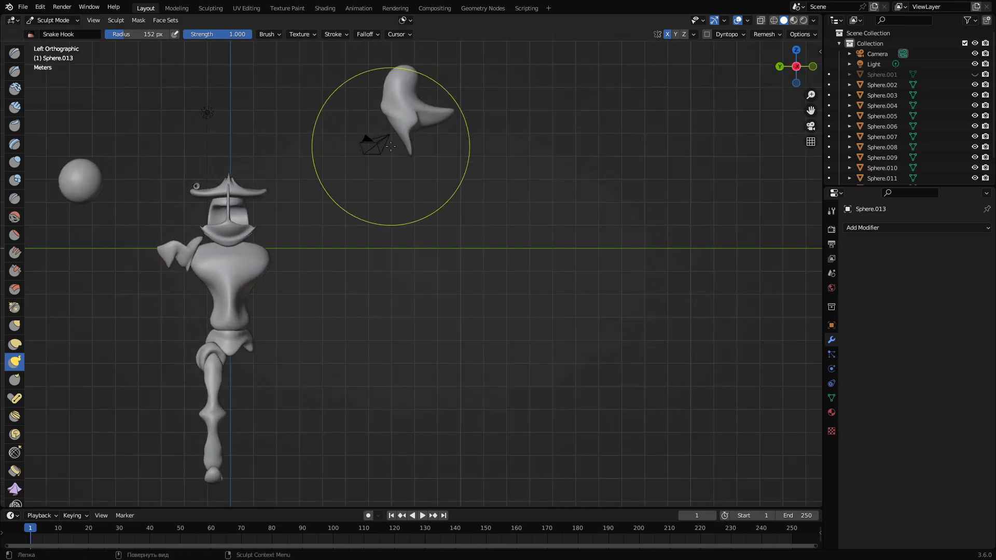
{"action": "middle_click_drag", "start_coordinate": [391, 146], "coordinate": [413, 226], "text": "ctrl"}
{"action": "middle_click_drag", "start_coordinate": [317, 207], "coordinate": [472, 207], "text": "ctrl"}
{"action": "left_click_drag", "start_coordinate": [471, 207], "coordinate": [548, 204]}
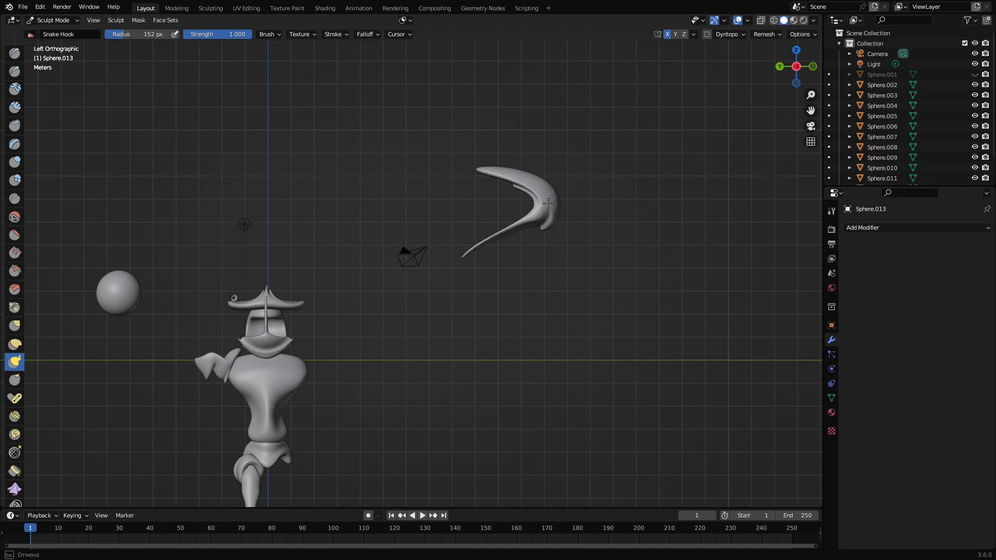
{"action": "key", "text": "ctrl+z"}
{"action": "key", "text": "ctrl+z"}
{"action": "key", "text": "ctrl+z"}
{"action": "key", "text": "ctrl+z"}
{"action": "key", "text": "ctrl+z"}
Try to drag the sphere sideways with Snake Hook, and undo the strokes
{"action": "mouse_move", "coordinate": [491, 216]}
{"action": "middle_mouse_down", "text": "ctrl"}
{"action": "mouse_move", "coordinate": [449, 258]}
{"action": "mouse_move", "coordinate": [431, 164]}
{"action": "middle_mouse_up", "text": "ctrl"}
{"action": "scroll", "coordinate": [431, 174], "scroll_direction": "up", "scroll_amount": 2}
{"action": "mouse_move", "coordinate": [454, 182]}
{"action": "left_mouse_down"}
{"action": "mouse_move", "coordinate": [462, 185]}
{"action": "mouse_move", "coordinate": [438, 206]}
{"action": "mouse_move", "coordinate": [466, 179]}
{"action": "mouse_move", "coordinate": [512, 182]}
{"action": "mouse_move", "coordinate": [415, 144]}
{"action": "mouse_move", "coordinate": [478, 165]}
{"action": "mouse_move", "coordinate": [544, 164]}
{"action": "left_mouse_up"}
{"action": "key", "text": "ctrl+z"}
{"action": "key", "text": "ctrl+z"}
{"action": "key", "text": "ctrl+z"}
{"action": "key", "text": "ctrl+z"}
Stretch the sphere into a long horizontal bar with Snake Hook, and try to bend its near end downward
{"action": "left_click_drag", "start_coordinate": [482, 179], "coordinate": [670, 177]}
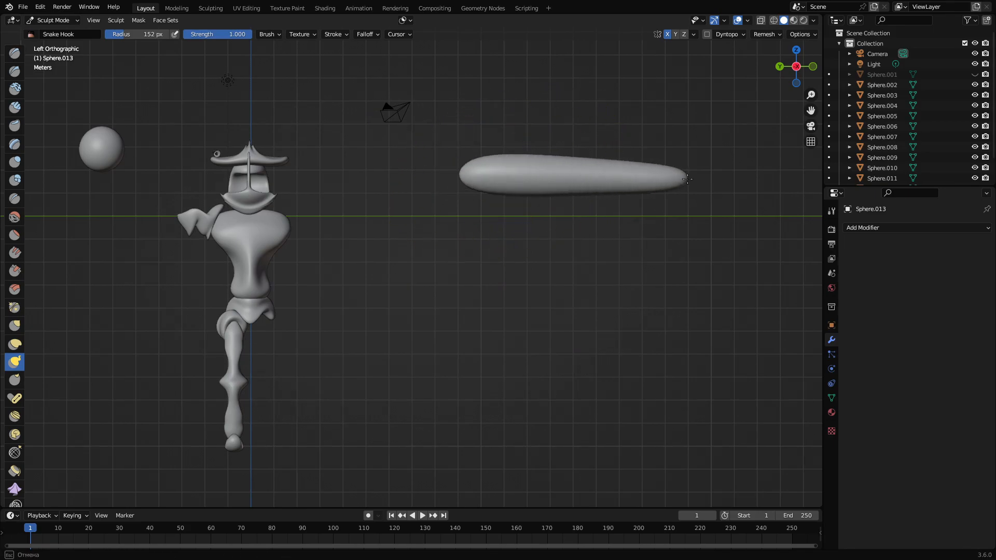
{"action": "mouse_move", "coordinate": [510, 187]}
{"action": "left_mouse_down"}
{"action": "mouse_move", "coordinate": [374, 303]}
{"action": "mouse_move", "coordinate": [402, 277]}
{"action": "mouse_move", "coordinate": [464, 263]}
{"action": "left_mouse_up"}
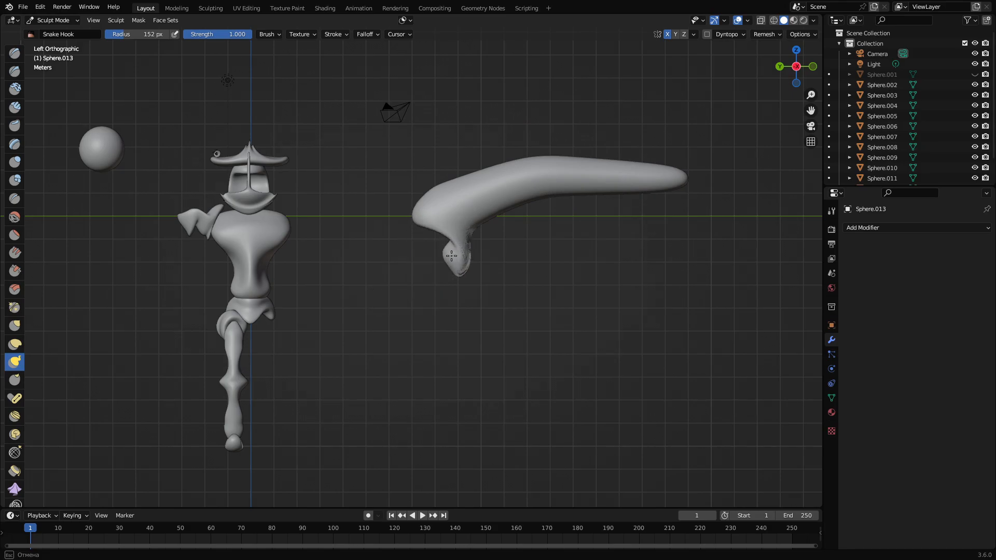
{"action": "key", "text": "ctrl+z"}
{"action": "left_click_drag", "start_coordinate": [463, 179], "coordinate": [440, 276]}
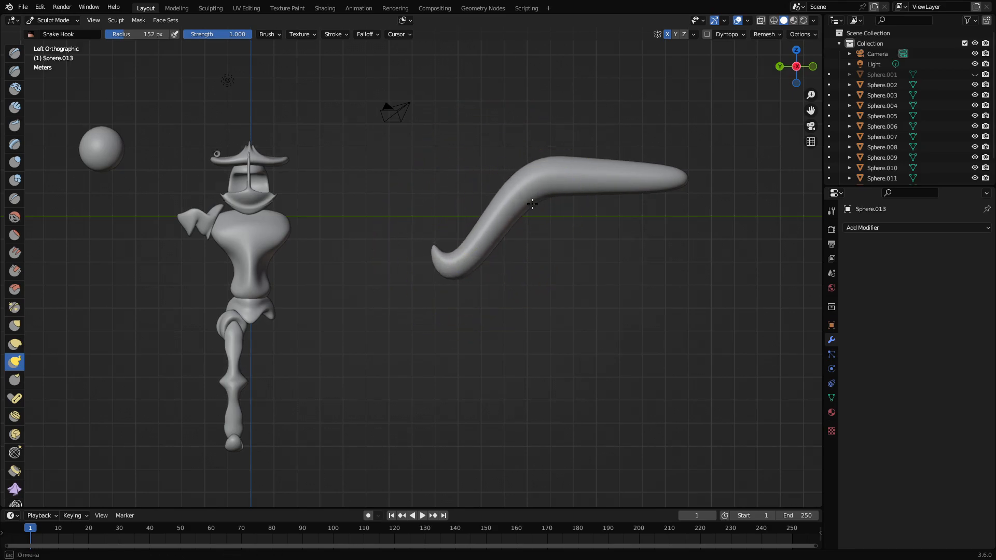
{"action": "left_click_drag", "start_coordinate": [563, 182], "coordinate": [580, 275]}
{"action": "key", "text": "ctrl+z"}
{"action": "key", "text": "ctrl+z"}
{"action": "key", "text": "ctrl+z"}
{"action": "key", "text": "ctrl+z"}
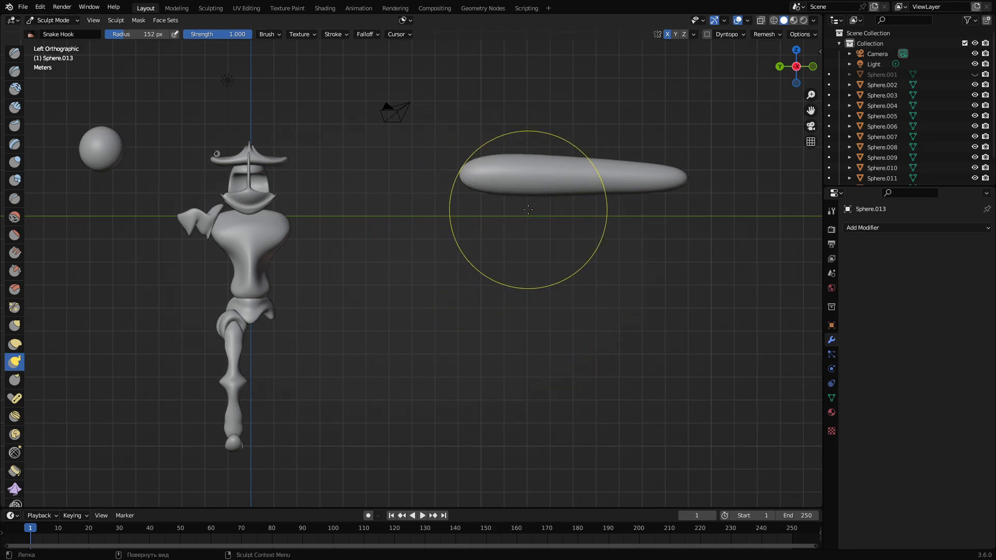
Try to form an L-shaped arm with an upturned end using Snake Hook, and undo it
{"action": "mouse_move", "coordinate": [454, 196]}
{"action": "left_mouse_down"}
{"action": "mouse_move", "coordinate": [454, 101]}
{"action": "mouse_move", "coordinate": [525, 104]}
{"action": "mouse_move", "coordinate": [482, 80]}
{"action": "mouse_move", "coordinate": [463, 179]}
{"action": "mouse_move", "coordinate": [526, 105]}
{"action": "mouse_move", "coordinate": [463, 103]}
{"action": "mouse_move", "coordinate": [449, 180]}
{"action": "mouse_move", "coordinate": [394, 176]}
{"action": "mouse_move", "coordinate": [436, 154]}
{"action": "mouse_move", "coordinate": [460, 122]}
{"action": "mouse_move", "coordinate": [607, 119]}
{"action": "mouse_move", "coordinate": [524, 97]}
{"action": "left_mouse_up"}
{"action": "key", "text": "ctrl+z"}
{"action": "key", "text": "ctrl+z"}
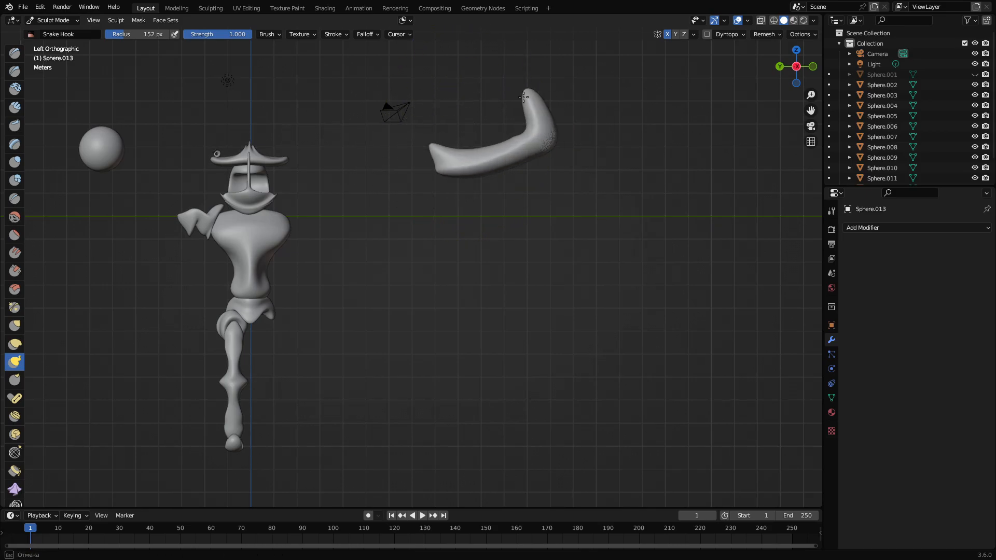
{"action": "key", "text": "ctrl+z"}
Try to pull the sphere into a thin, tusk-like curve with Snake Hook, and undo the strokes
{"action": "mouse_move", "coordinate": [454, 183]}
{"action": "left_mouse_down"}
{"action": "mouse_move", "coordinate": [396, 244]}
{"action": "mouse_move", "coordinate": [540, 230]}
{"action": "left_mouse_up"}
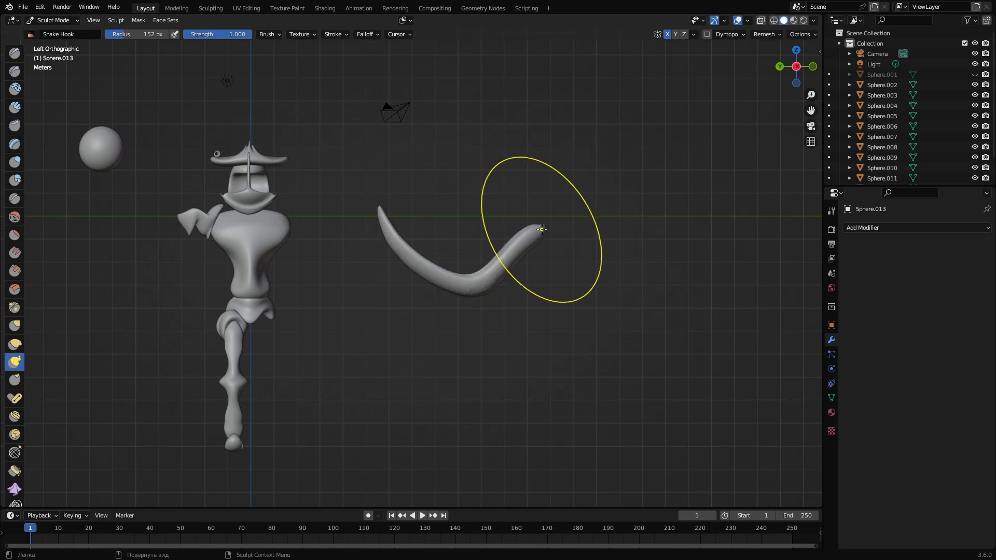
{"action": "key", "text": "ctrl+z"}
{"action": "mouse_move", "coordinate": [467, 177]}
{"action": "left_mouse_down"}
{"action": "mouse_move", "coordinate": [571, 180]}
{"action": "mouse_move", "coordinate": [591, 167]}
{"action": "left_mouse_up"}
{"action": "key", "text": "ctrl+z"}
{"action": "key", "text": "ctrl+z"}
{"action": "key", "text": "ctrl+z"}
{"action": "key", "text": "ctrl+z"}
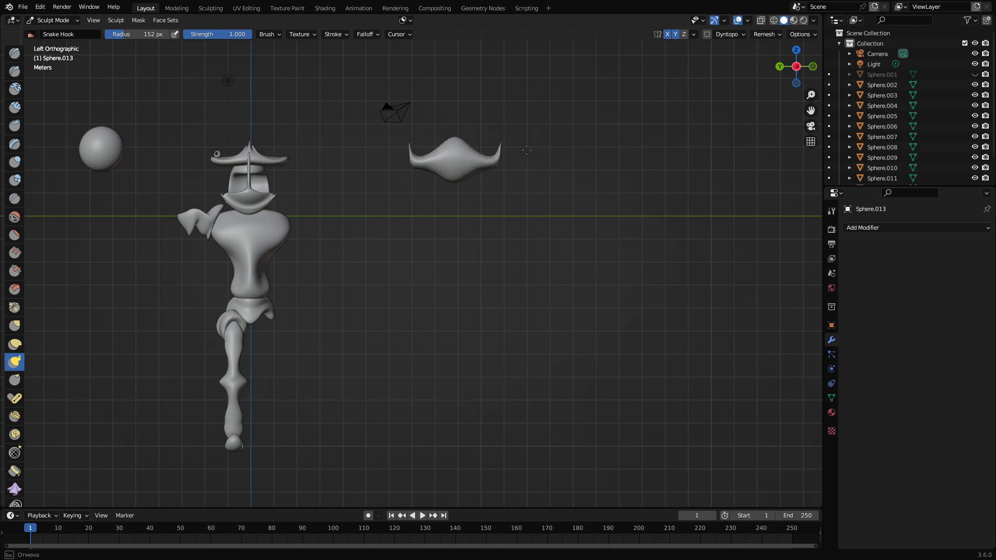
Try to pull the sphere into winged and bean-like curves with Snake Hook, and undo the strokes
{"action": "left_click_drag", "start_coordinate": [483, 173], "coordinate": [536, 160]}
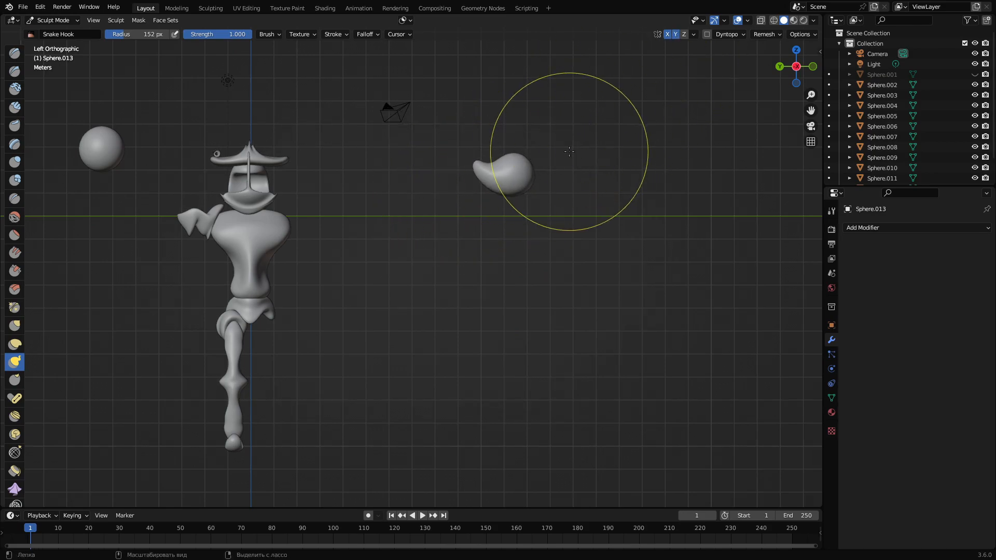
{"action": "key", "text": "ctrl+z"}
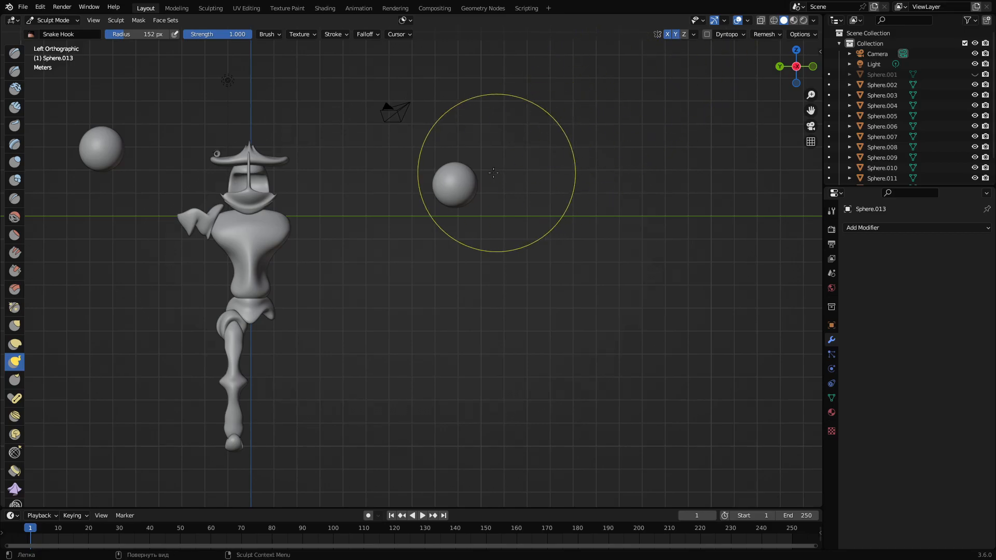
{"action": "mouse_move", "coordinate": [465, 154]}
{"action": "left_mouse_down"}
{"action": "mouse_move", "coordinate": [508, 176]}
{"action": "mouse_move", "coordinate": [556, 167]}
{"action": "mouse_move", "coordinate": [517, 176]}
{"action": "mouse_move", "coordinate": [513, 167]}
{"action": "left_mouse_up"}
{"action": "key", "text": "ctrl+z"}
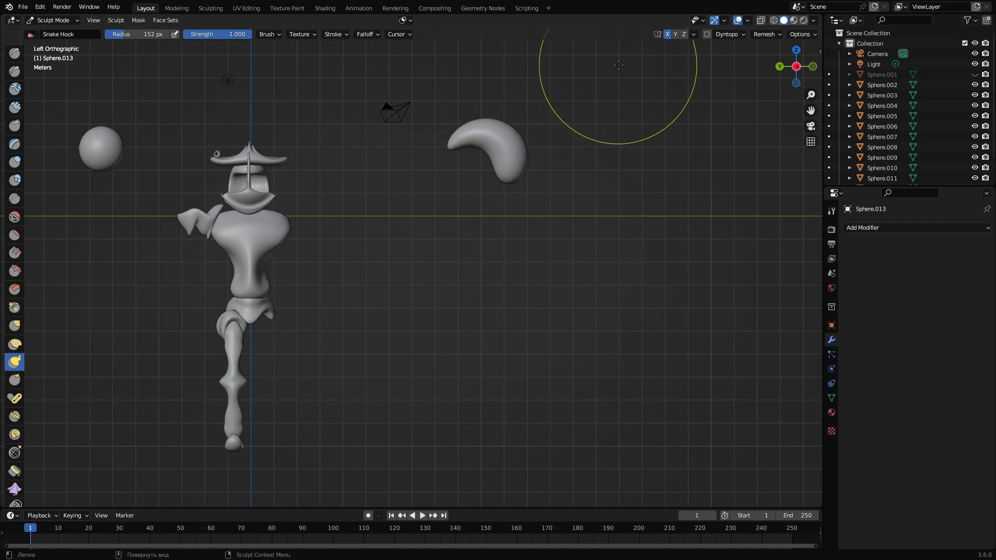
{"action": "key", "text": "ctrl+z"}
{"action": "left_click", "coordinate": [707, 34]}
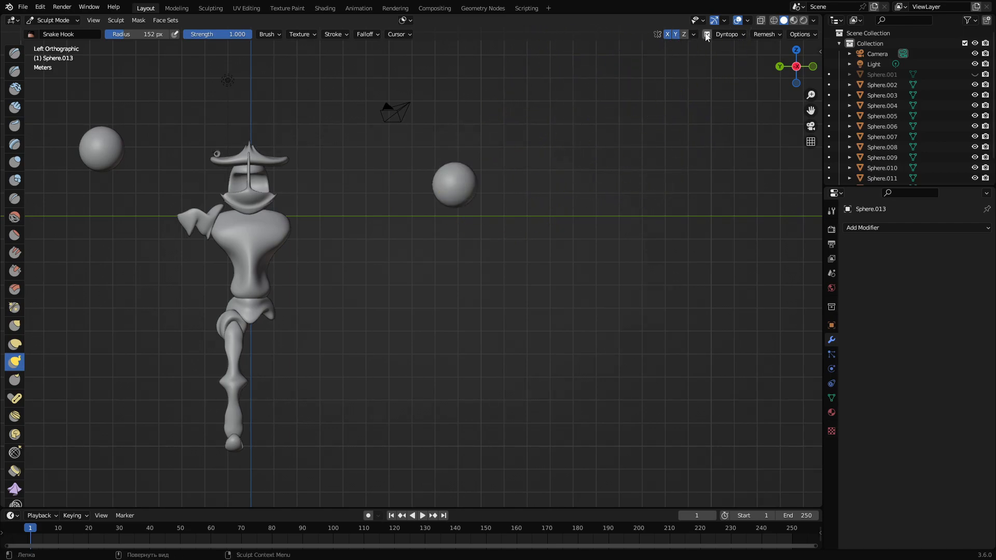
Stretch the sphere into a tall vertical column with Snake Hook, and shape a pointed tip, side spikes and flared base
{"action": "mouse_move", "coordinate": [516, 178]}
{"action": "left_mouse_down"}
{"action": "mouse_move", "coordinate": [573, 155]}
{"action": "mouse_move", "coordinate": [501, 185]}
{"action": "mouse_move", "coordinate": [504, 159]}
{"action": "mouse_move", "coordinate": [456, 244]}
{"action": "mouse_move", "coordinate": [467, 442]}
{"action": "left_mouse_up"}
{"action": "key", "text": "ctrl+z"}
{"action": "key", "text": "ctrl+z"}
{"action": "left_click_drag", "start_coordinate": [495, 407], "coordinate": [507, 389]}
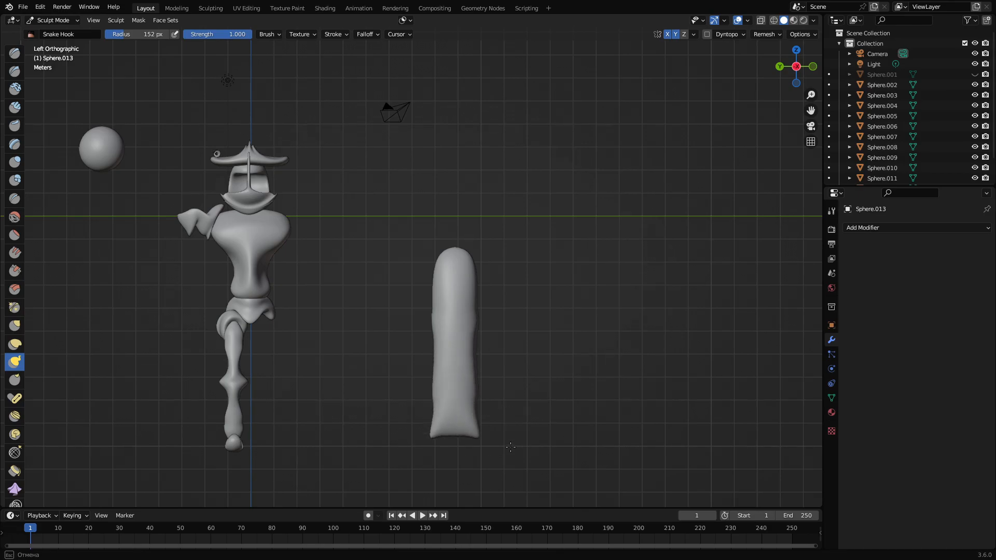
{"action": "left_click_drag", "start_coordinate": [477, 358], "coordinate": [481, 335]}
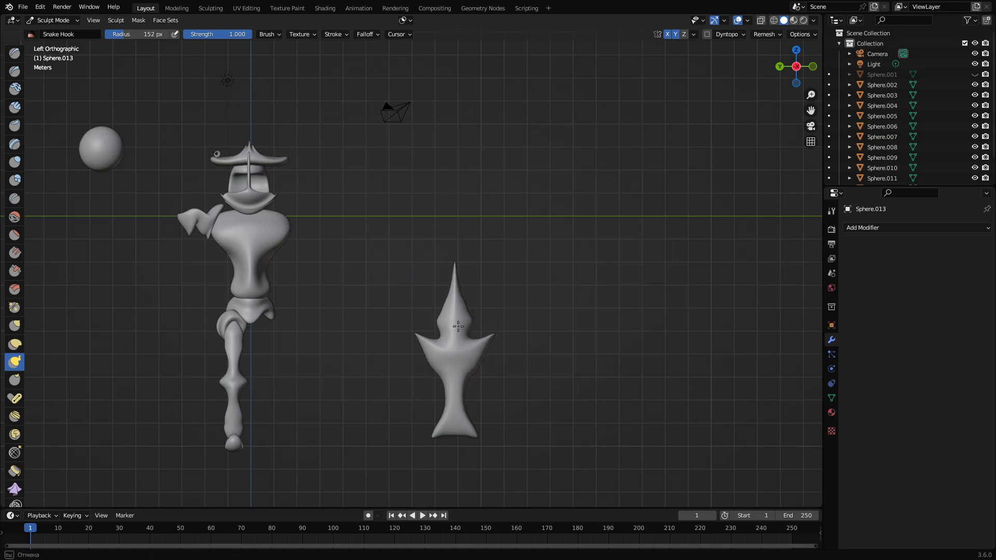
Refine the spiked part with Snake Hook, narrowing its body, thinning the tip and curving the side spikes upward
{"action": "middle_click_drag", "start_coordinate": [458, 342], "coordinate": [480, 247], "text": "ctrl"}
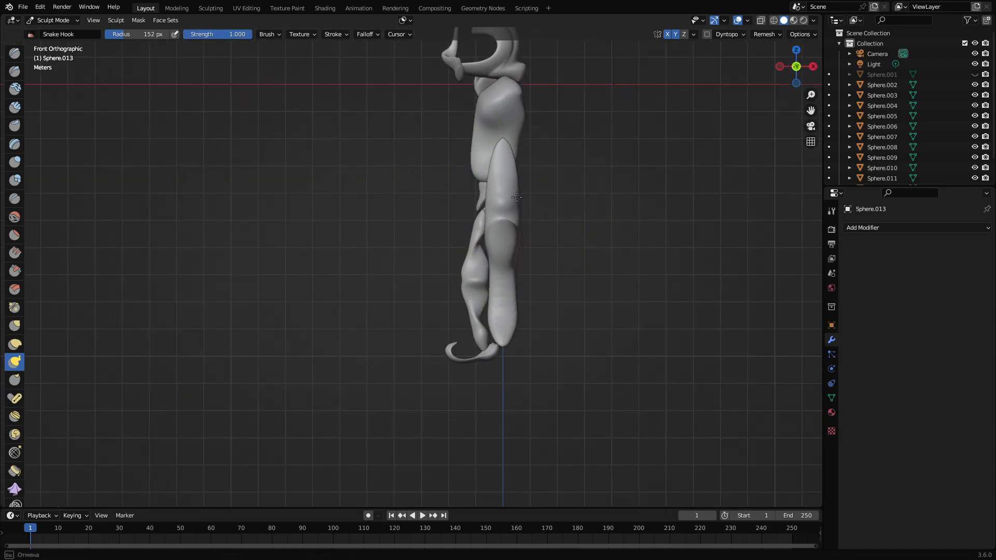
{"action": "middle_click_drag", "start_coordinate": [447, 261], "coordinate": [489, 254]}
{"action": "scroll", "coordinate": [481, 260], "scroll_direction": "down", "scroll_amount": 2}
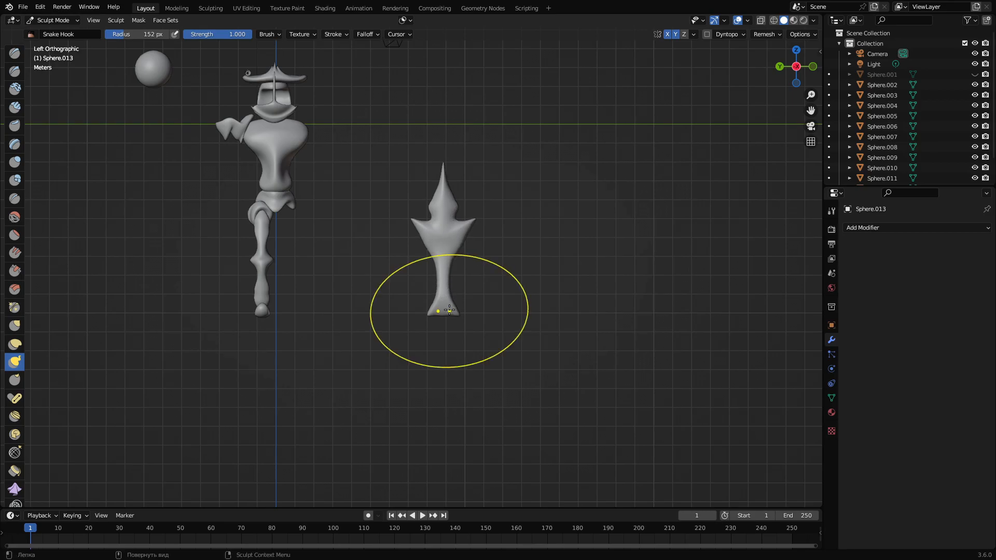
{"action": "left_click_drag", "start_coordinate": [437, 228], "coordinate": [439, 224]}
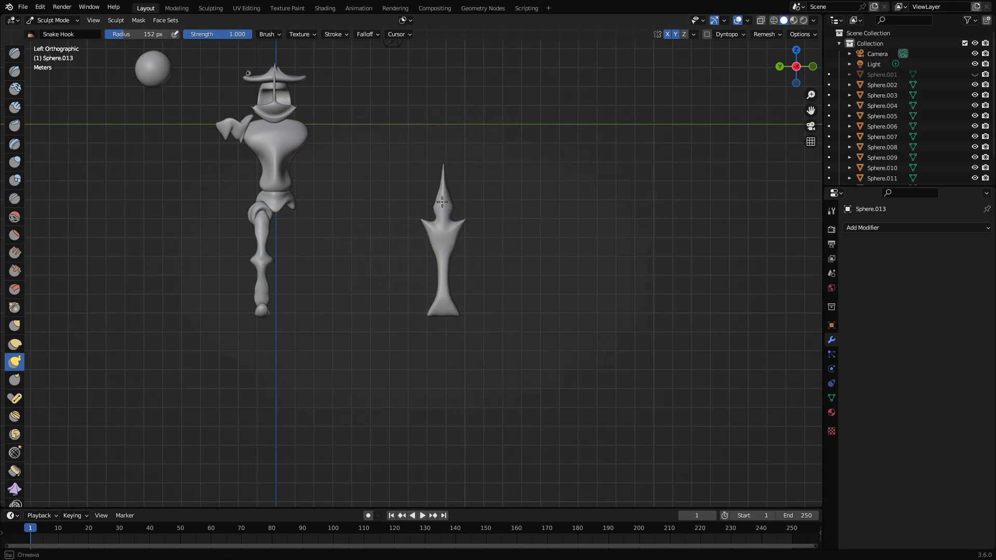
{"action": "left_click_drag", "start_coordinate": [441, 200], "coordinate": [441, 206]}
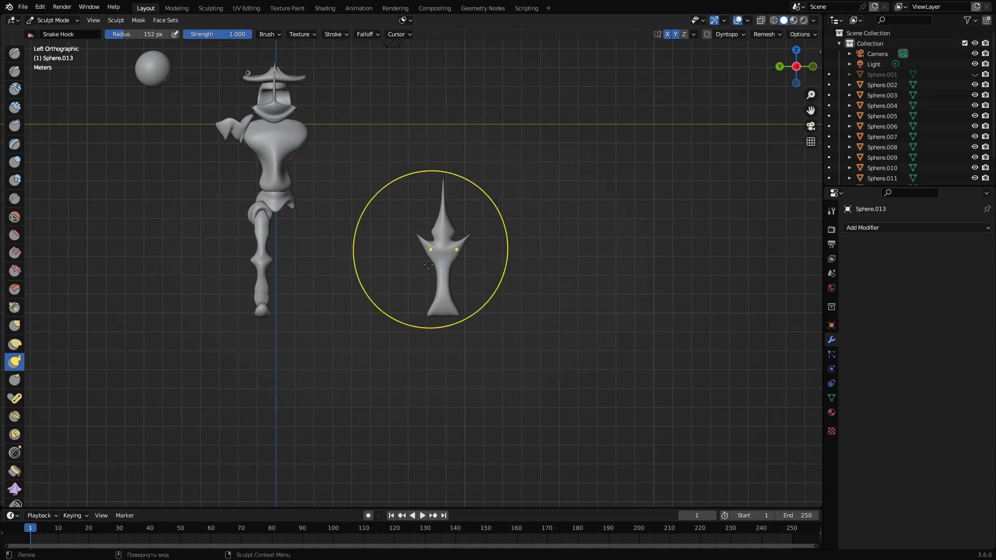
{"action": "left_click_drag", "start_coordinate": [442, 311], "coordinate": [434, 297]}
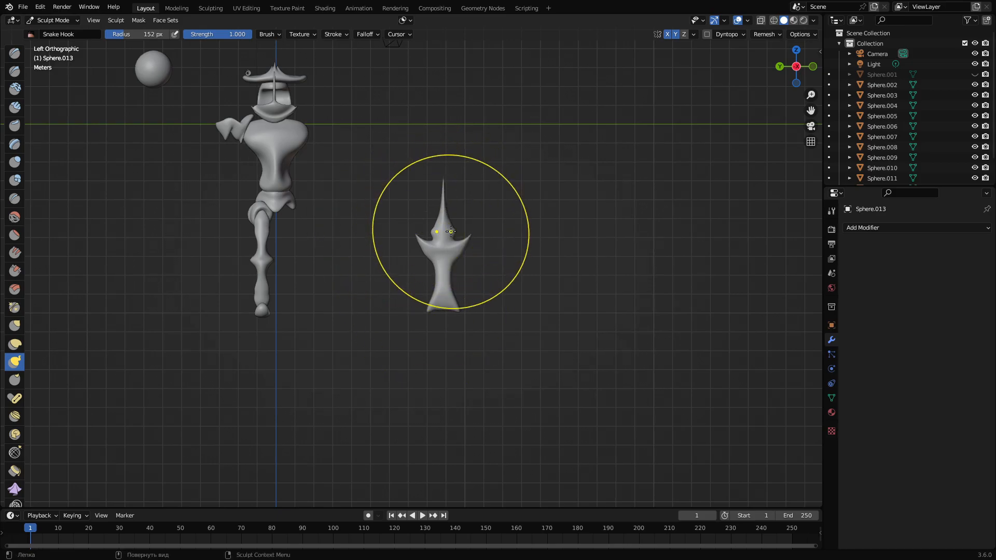
Return to Object Mode and set the spiked part's origin to its geometry
{"action": "left_click", "coordinate": [52, 21]}
{"action": "left_click", "coordinate": [48, 32]}
{"action": "right_click", "coordinate": [443, 262]}
{"action": "mouse_move", "coordinate": [446, 261]}
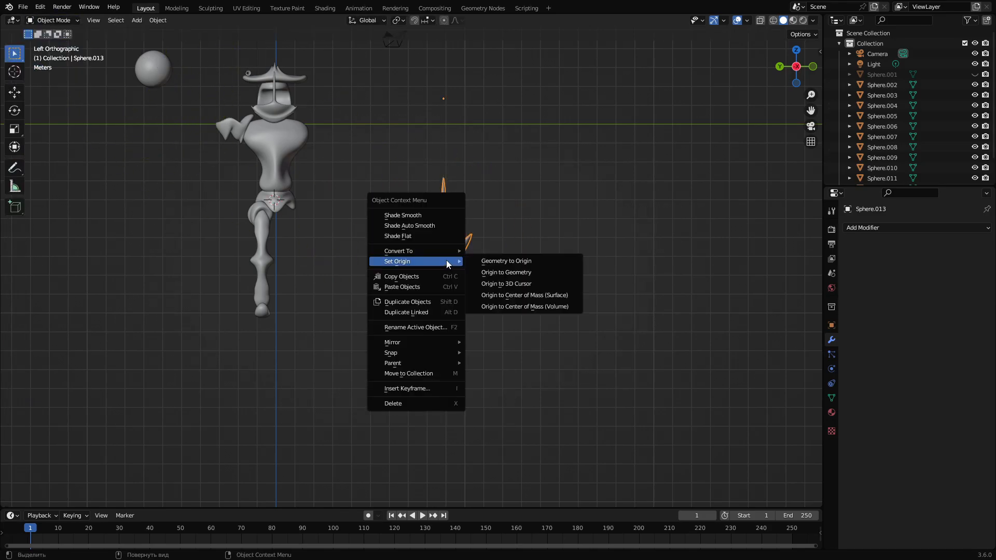
{"action": "left_click", "coordinate": [492, 272]}
Move the spiked part beside the torso and scale it down to arm size
{"action": "key", "text": "g"}
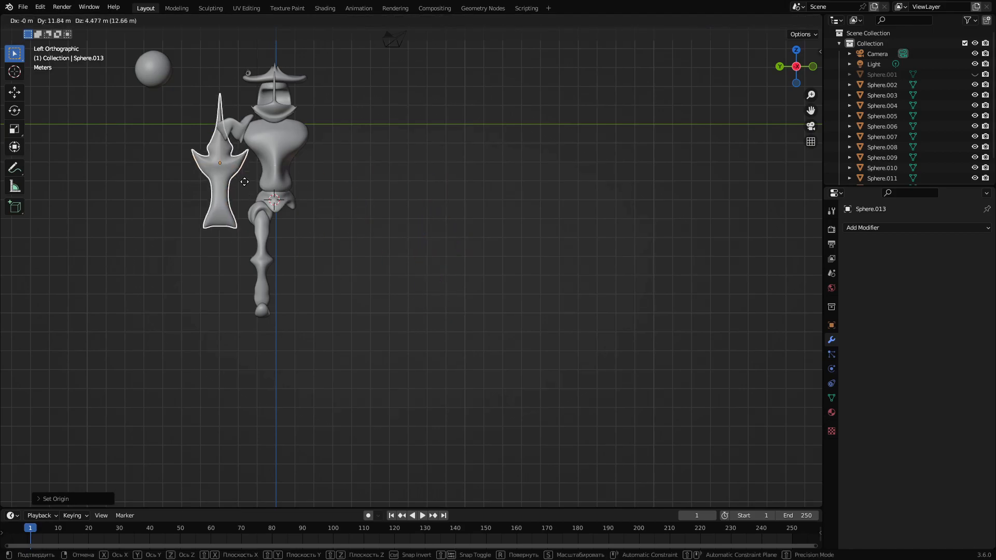
{"action": "left_click", "coordinate": [222, 180]}
{"action": "middle_click_drag", "start_coordinate": [222, 180], "coordinate": [358, 219]}
{"action": "scroll", "coordinate": [358, 220], "scroll_direction": "up", "scroll_amount": 4}
{"action": "middle_click_drag", "start_coordinate": [310, 167], "coordinate": [298, 235], "text": "shift"}
{"action": "scroll", "coordinate": [386, 278], "scroll_direction": "down", "scroll_amount": 2}
{"action": "key", "text": "s"}
{"action": "left_click", "coordinate": [400, 282]}
Position the spiked part under the shoulder piece so that its tip overlaps the shoulder
{"action": "scroll", "coordinate": [312, 239], "scroll_direction": "up", "scroll_amount": 1}
{"action": "key", "text": "g"}
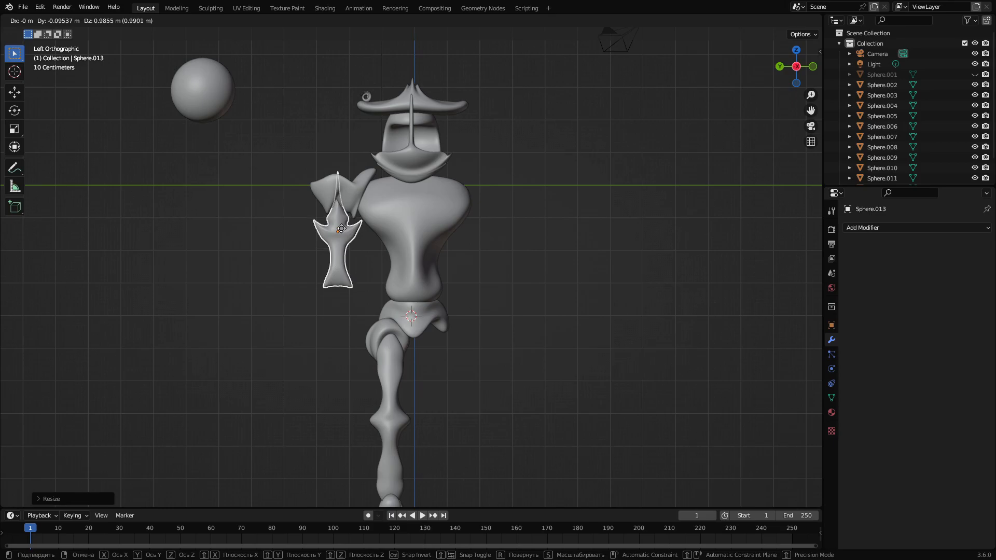
{"action": "left_click", "coordinate": [342, 229]}
{"action": "key", "text": "g"}
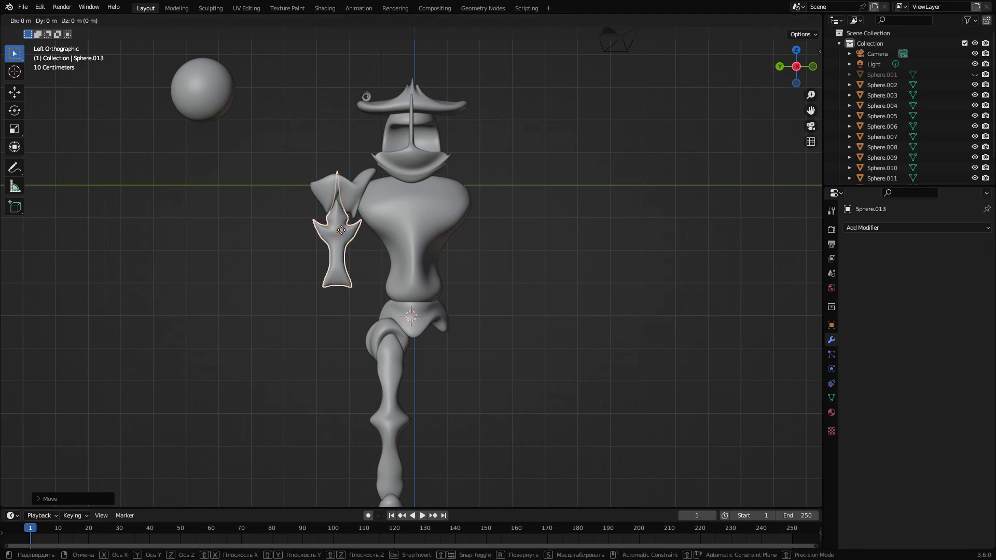
{"action": "left_click", "coordinate": [342, 228]}
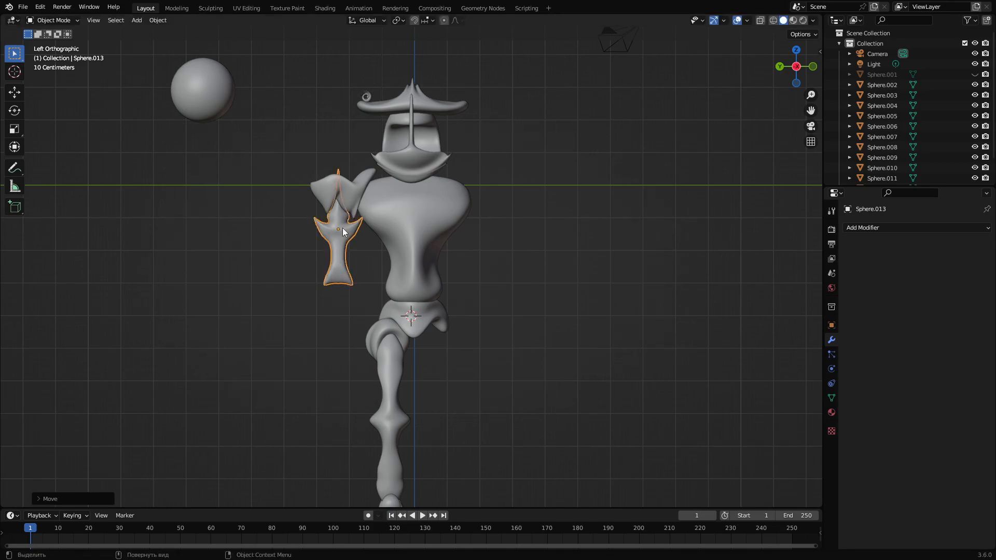
Align the arm part in depth with the shoulder in the back view, and fine-tune its position in the left view
{"action": "middle_click_drag", "start_coordinate": [381, 233], "coordinate": [406, 224]}
{"action": "key", "text": "g"}
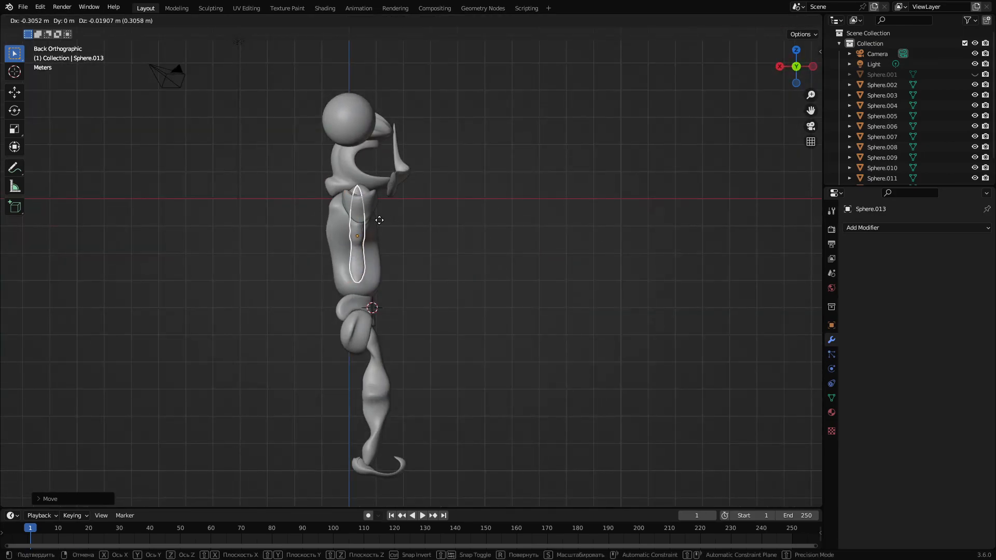
{"action": "left_click", "coordinate": [382, 220]}
{"action": "middle_click_drag", "start_coordinate": [443, 231], "coordinate": [348, 240]}
{"action": "scroll", "coordinate": [347, 238], "scroll_direction": "up", "scroll_amount": 2}
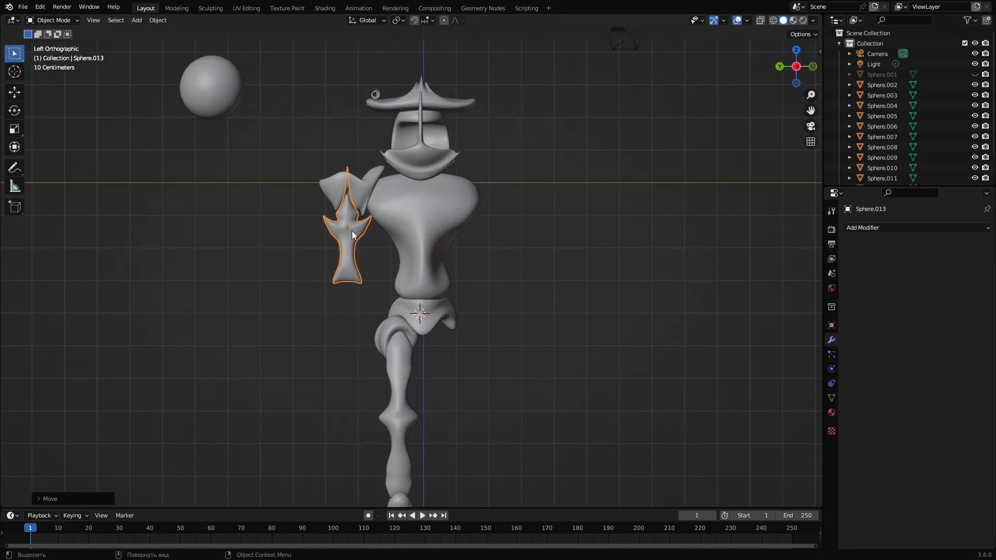
{"action": "key", "text": "g"}
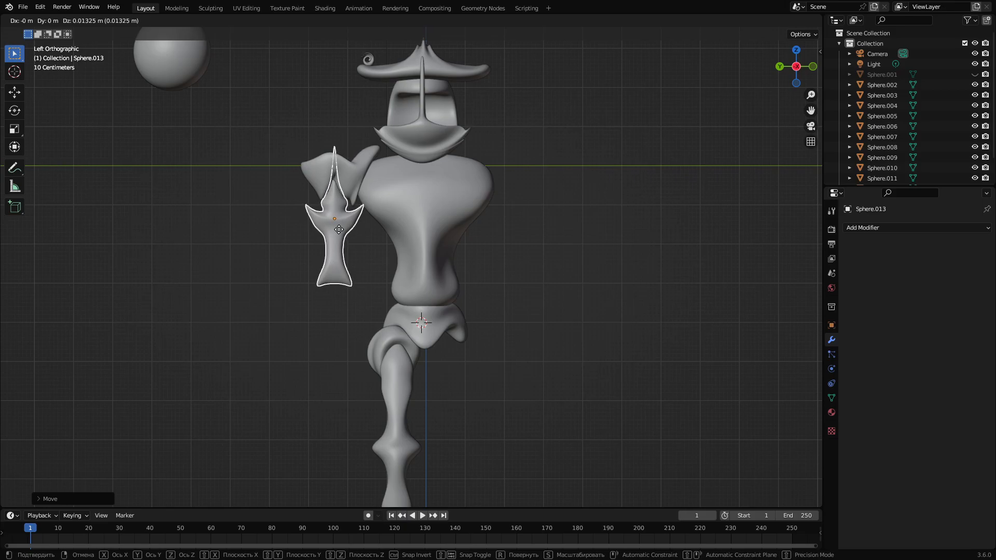
{"action": "left_click", "coordinate": [338, 233]}
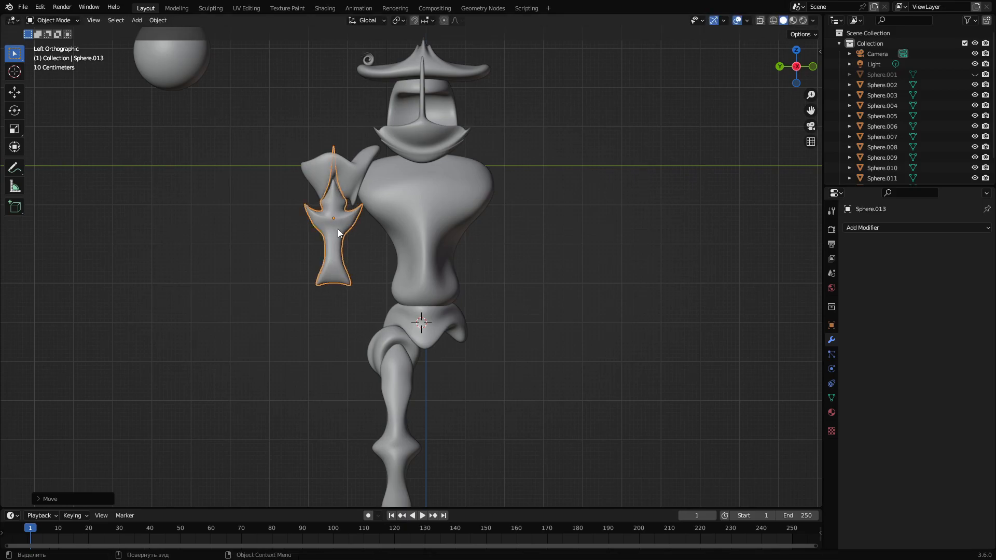
Examine the arm part's size and fit beneath the shoulder against the whole figure
{"action": "left_click", "coordinate": [582, 210]}
{"action": "scroll", "coordinate": [392, 238], "scroll_direction": "down", "scroll_amount": 2}
{"action": "middle_click_drag", "start_coordinate": [366, 248], "coordinate": [338, 233]}
{"action": "scroll", "coordinate": [342, 232], "scroll_direction": "up", "scroll_amount": 3}
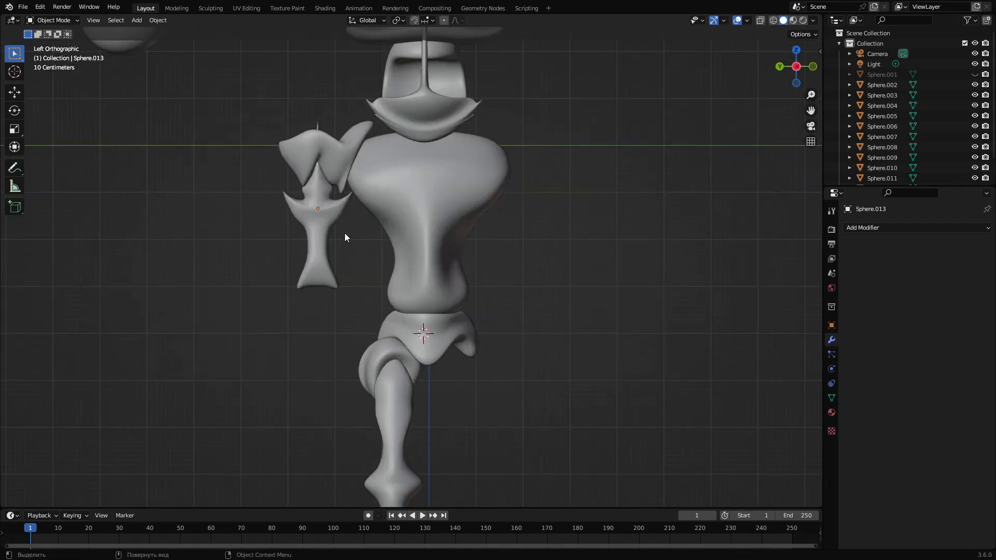
{"action": "left_click", "coordinate": [312, 266]}
{"action": "scroll", "coordinate": [312, 266], "scroll_direction": "down", "scroll_amount": 2}
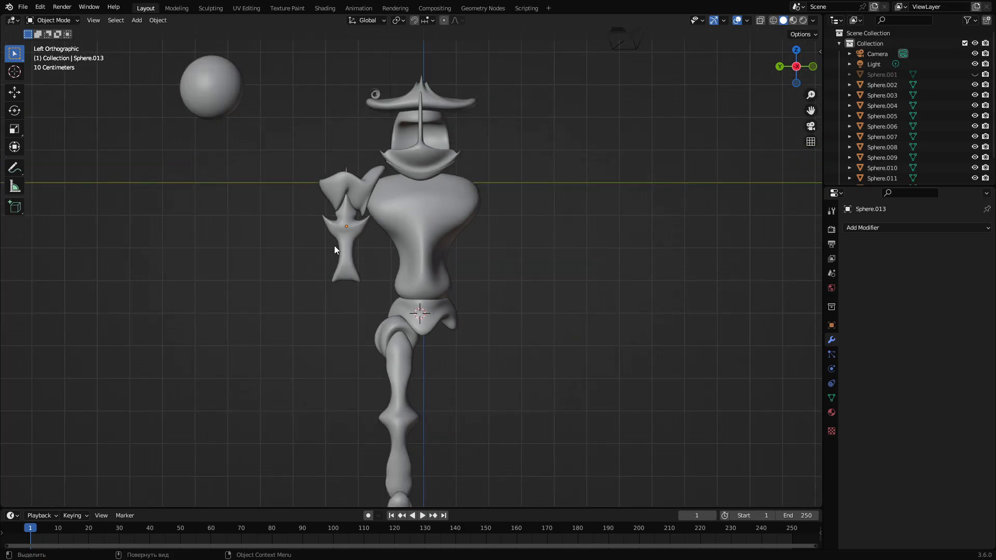
{"action": "middle_click_drag", "start_coordinate": [349, 251], "coordinate": [333, 239]}
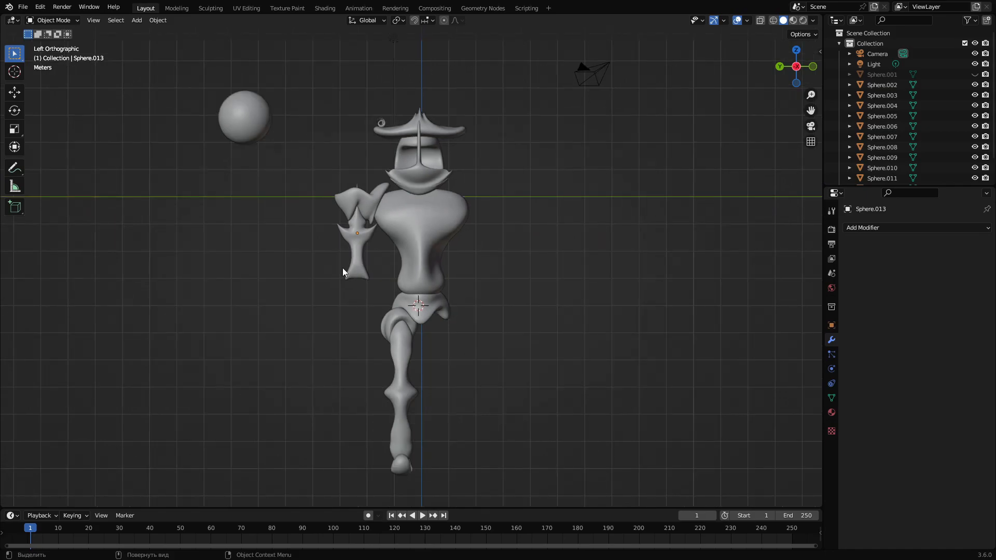
{"action": "left_click", "coordinate": [360, 245]}
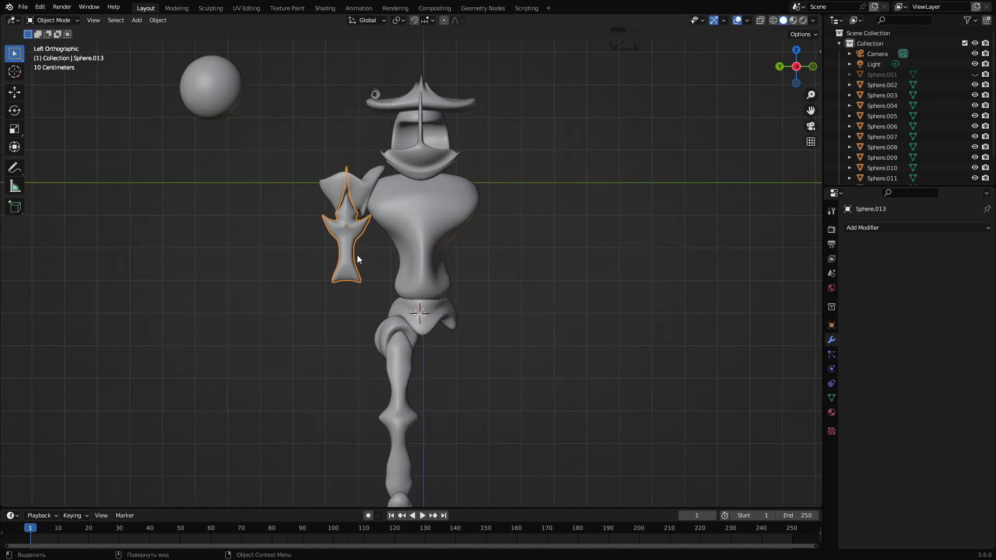
{"action": "left_click", "coordinate": [532, 214]}
{"action": "scroll", "coordinate": [525, 217], "scroll_direction": "down", "scroll_amount": 2}
{"action": "middle_click_drag", "start_coordinate": [437, 266], "coordinate": [404, 285], "text": "shift"}
{"action": "scroll", "coordinate": [339, 283], "scroll_direction": "up", "scroll_amount": 3}
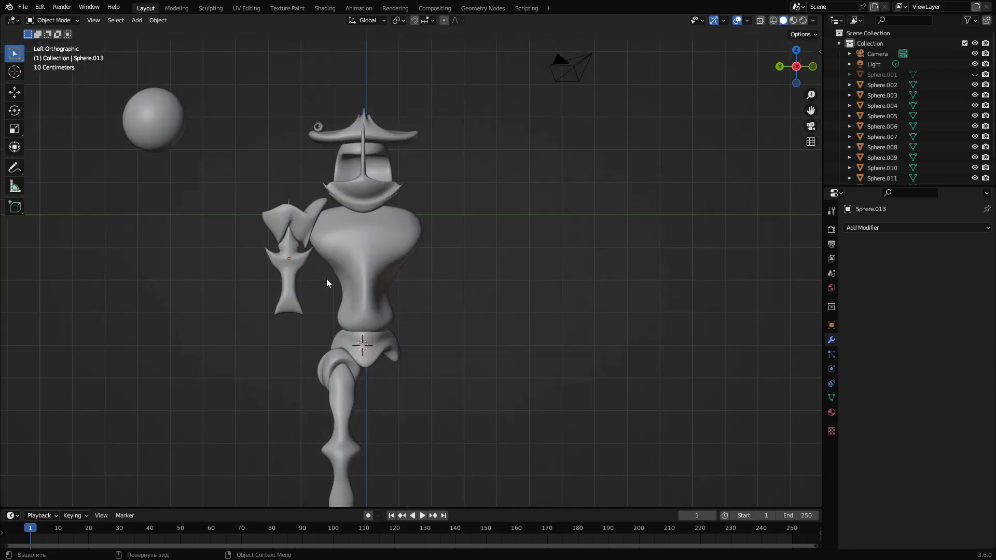
Scale the arm part down slightly and raise it along Z into the shoulder piece
{"action": "key", "text": "s"}
{"action": "left_click", "coordinate": [314, 278]}
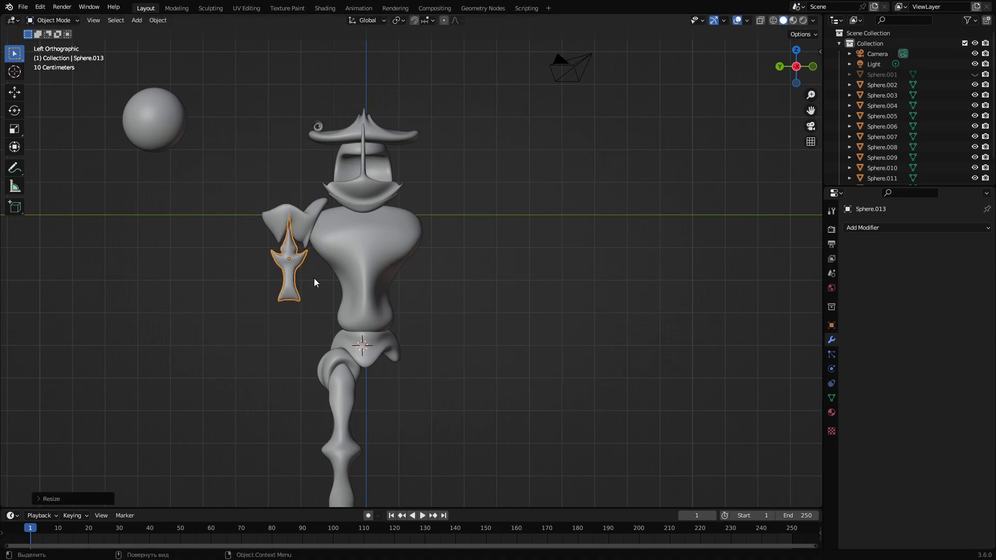
{"action": "key", "text": "g"}
{"action": "key", "text": "z"}
{"action": "left_click", "coordinate": [299, 275]}
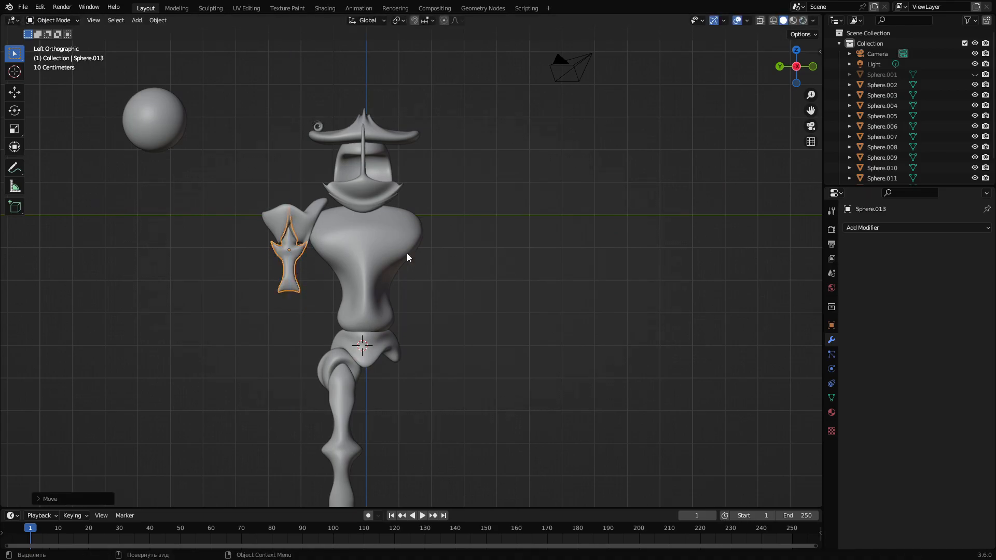
{"action": "left_click", "coordinate": [475, 227]}
{"action": "scroll", "coordinate": [474, 231], "scroll_direction": "down", "scroll_amount": 2}
{"action": "middle_click_drag", "start_coordinate": [464, 259], "coordinate": [363, 262]}
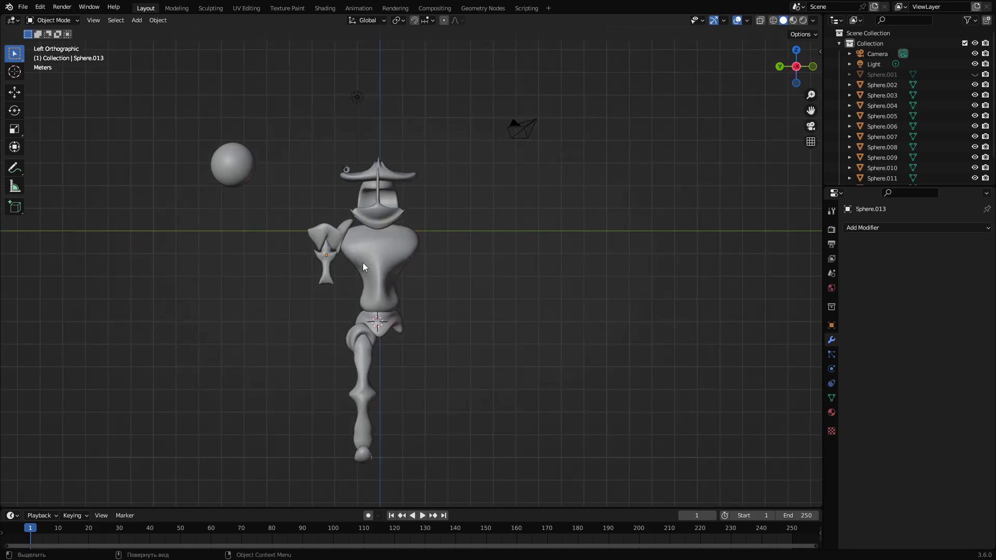
Duplicate the spare sphere and place the copy in the empty space on the other side of the character
{"action": "left_click", "coordinate": [231, 197]}
{"action": "key", "text": "shift+d"}
{"action": "left_click", "coordinate": [278, 256]}
{"action": "key", "text": "g"}
{"action": "left_click", "coordinate": [562, 312]}
{"action": "middle_click_drag", "start_coordinate": [559, 295], "coordinate": [501, 302], "text": "shift"}
Enter Sculpt Mode on the new sphere and enable X and Y mirror symmetry
{"action": "left_click", "coordinate": [59, 23]}
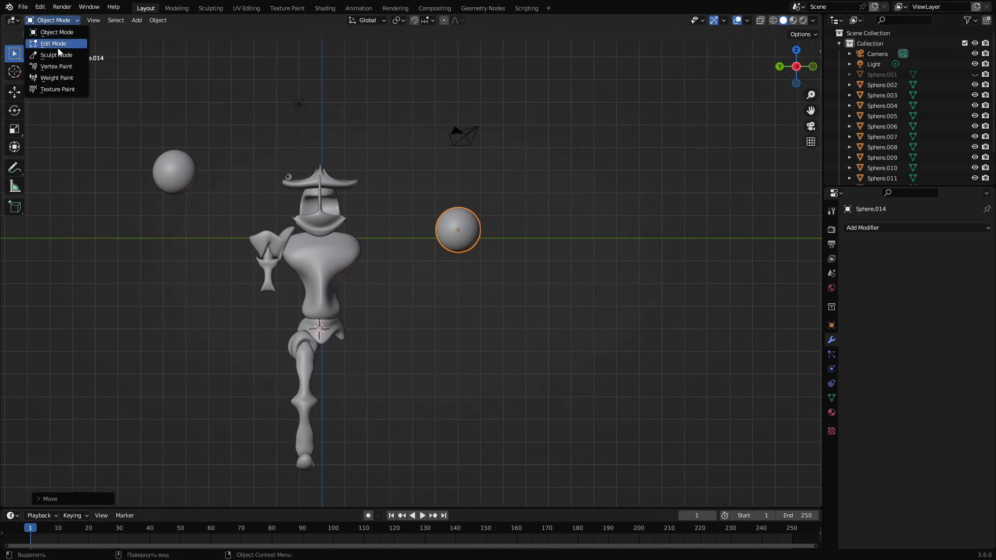
{"action": "left_click", "coordinate": [52, 51]}
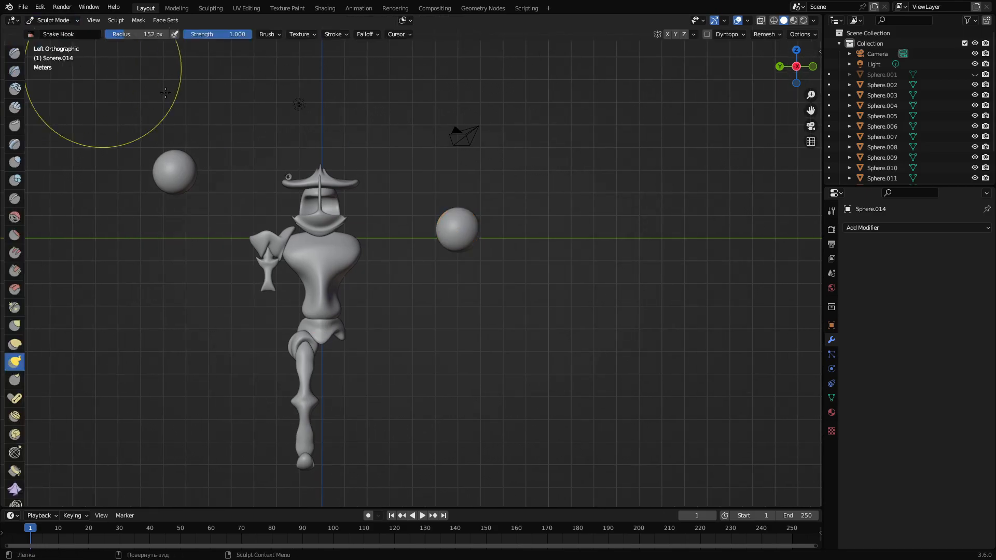
{"action": "left_click", "coordinate": [678, 35]}
Try to spread the new sphere into a drooping two-lobed shape with Snake Hook, and undo the strokes
{"action": "mouse_move", "coordinate": [454, 247]}
{"action": "left_mouse_down"}
{"action": "mouse_move", "coordinate": [475, 150]}
{"action": "mouse_move", "coordinate": [453, 362]}
{"action": "mouse_move", "coordinate": [470, 195]}
{"action": "mouse_move", "coordinate": [533, 209]}
{"action": "mouse_move", "coordinate": [504, 211]}
{"action": "left_mouse_up"}
{"action": "key", "text": "ctrl+z"}
{"action": "key", "text": "ctrl+z"}
{"action": "key", "text": "ctrl+z"}
{"action": "key", "text": "ctrl+z"}
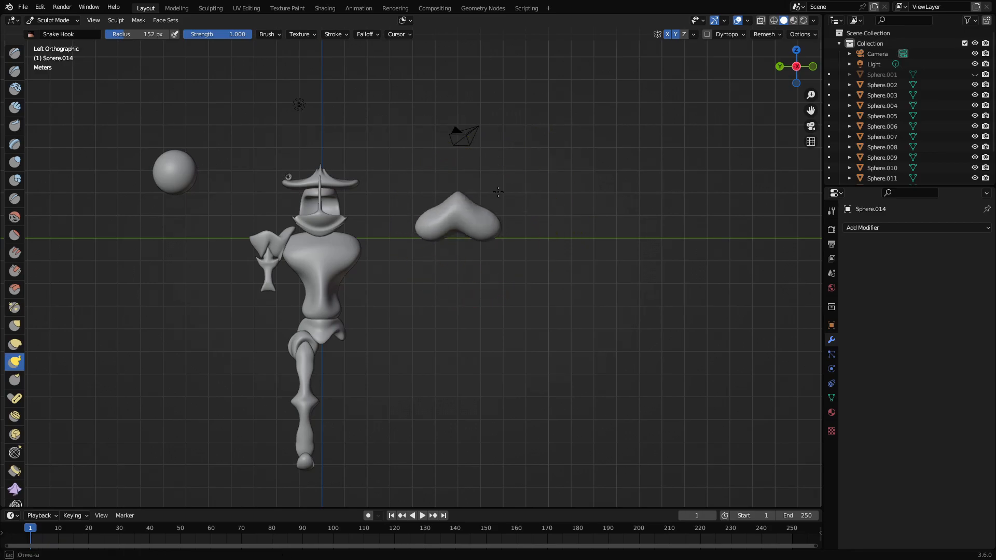
{"action": "key", "text": "ctrl+z"}
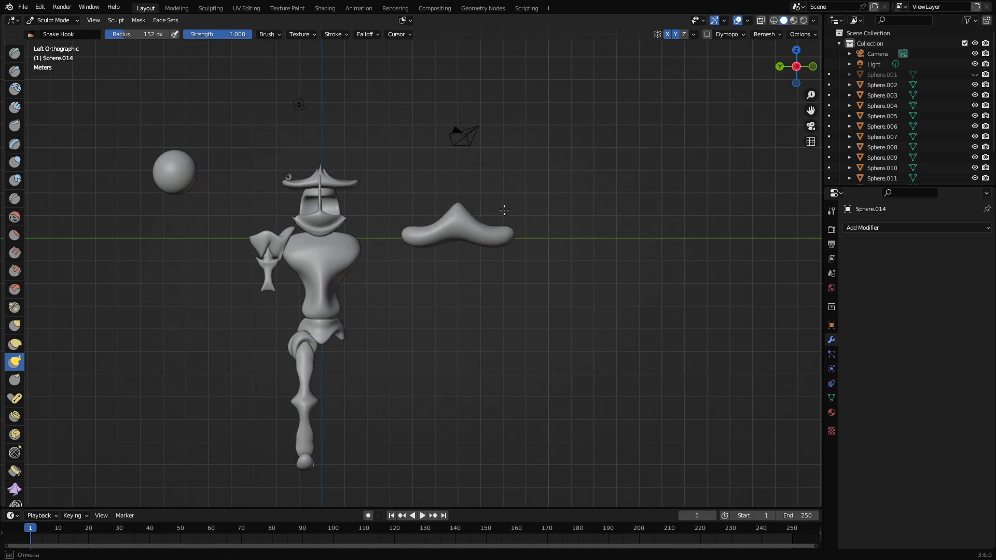
Undo the winged shape and pull the sphere into a tall neck above a wide flared base with Snake Hook
{"action": "key", "text": "ctrl+z"}
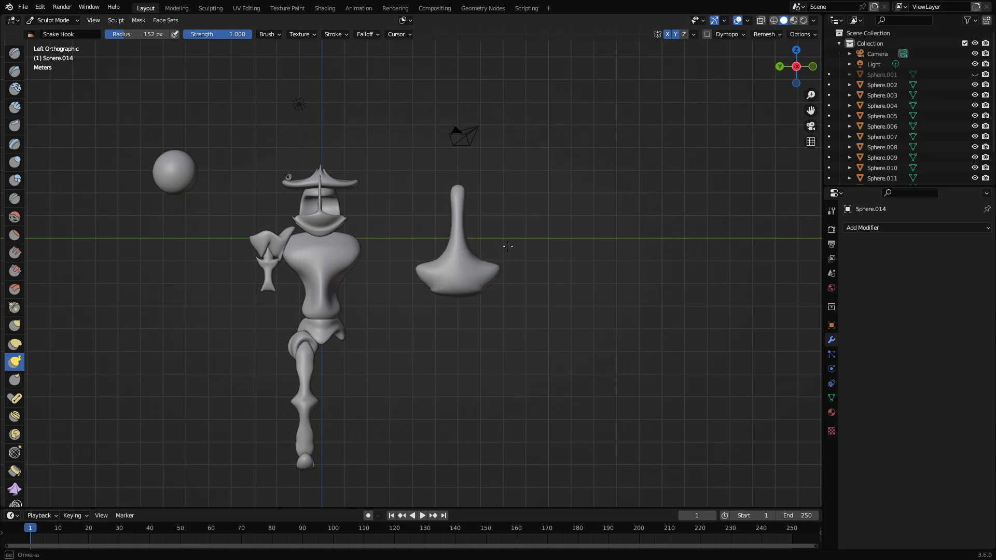
{"action": "mouse_move", "coordinate": [492, 244]}
{"action": "middle_mouse_down"}
{"action": "mouse_move", "coordinate": [399, 273]}
{"action": "mouse_move", "coordinate": [416, 262]}
{"action": "middle_mouse_up"}
{"action": "left_click_drag", "start_coordinate": [490, 255], "coordinate": [510, 252]}
Slim the part's neck and base in the front view with inward Snake Hook strokes
{"action": "scroll", "coordinate": [515, 249], "scroll_direction": "up", "scroll_amount": 4}
{"action": "middle_click_drag", "start_coordinate": [515, 248], "coordinate": [300, 279], "text": "shift"}
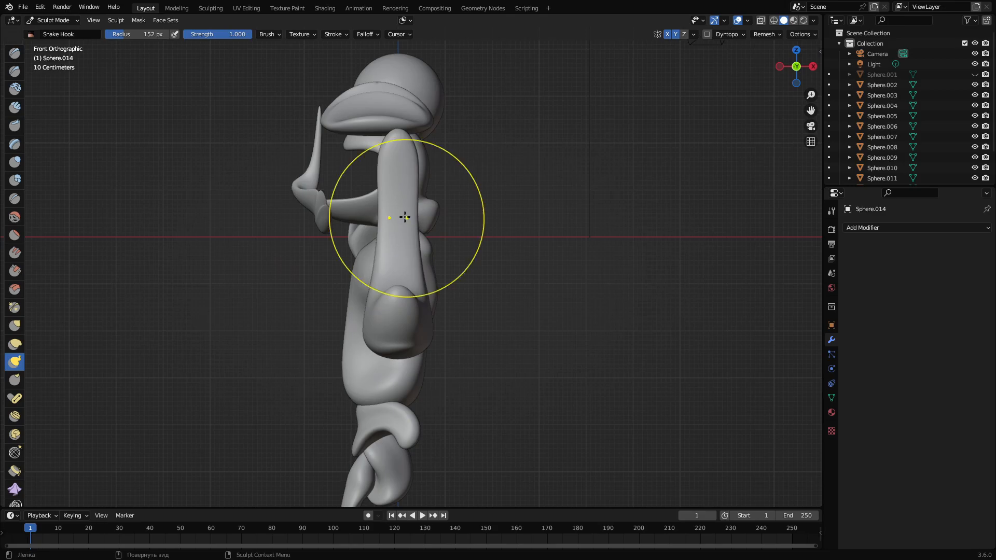
{"action": "mouse_move", "coordinate": [374, 185]}
{"action": "left_mouse_down"}
{"action": "mouse_move", "coordinate": [382, 166]}
{"action": "mouse_move", "coordinate": [400, 184]}
{"action": "left_mouse_up"}
{"action": "left_click_drag", "start_coordinate": [378, 231], "coordinate": [387, 237]}
{"action": "left_click_drag", "start_coordinate": [361, 307], "coordinate": [377, 321]}
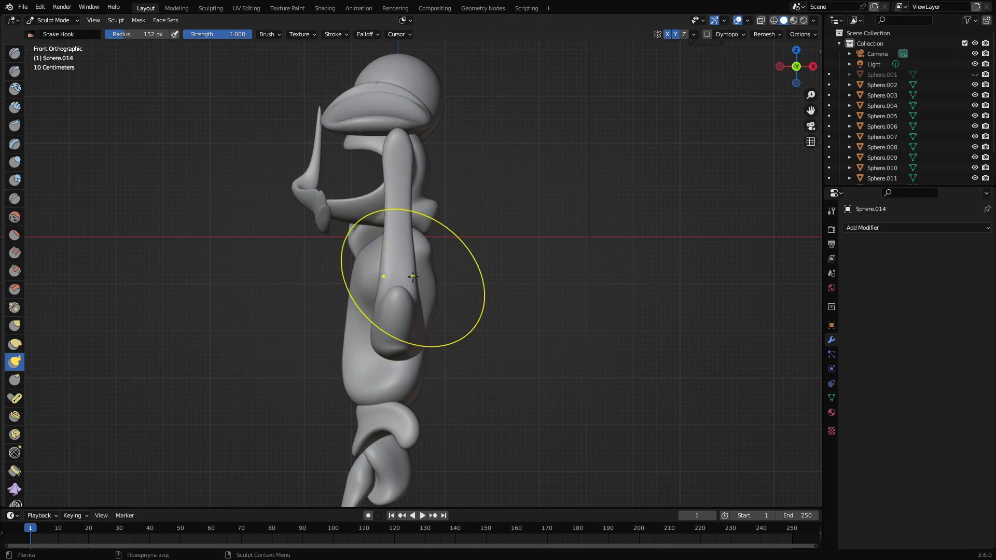
Curve the part's flared base into an upturned crescent with a Snake Hook stroke in the left view
{"action": "scroll", "coordinate": [415, 275], "scroll_direction": "down", "scroll_amount": 3}
{"action": "scroll", "coordinate": [446, 256], "scroll_direction": "down", "scroll_amount": 1}
{"action": "middle_click_drag", "start_coordinate": [447, 256], "coordinate": [511, 260]}
{"action": "scroll", "coordinate": [511, 270], "scroll_direction": "down", "scroll_amount": 1}
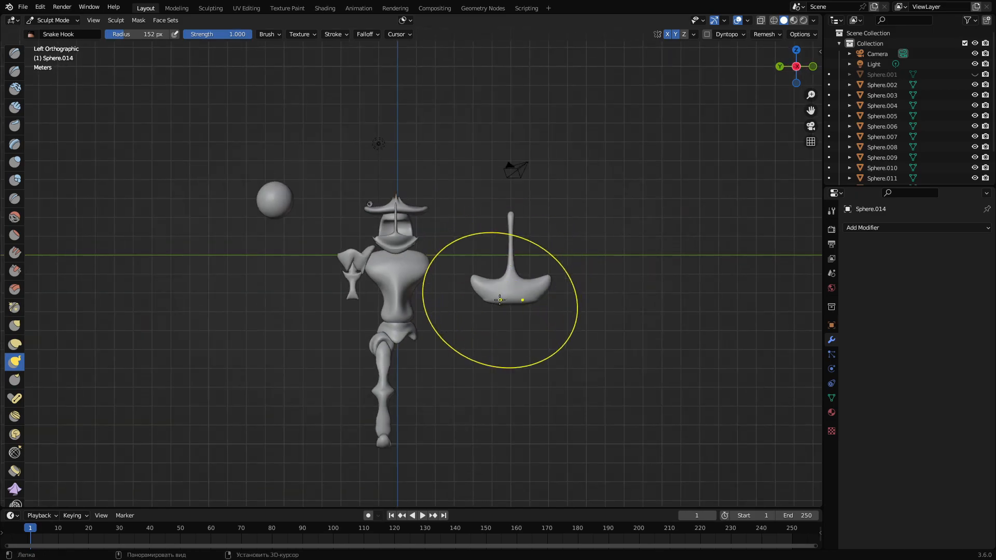
{"action": "middle_click_drag", "start_coordinate": [500, 300], "coordinate": [495, 244], "text": "shift"}
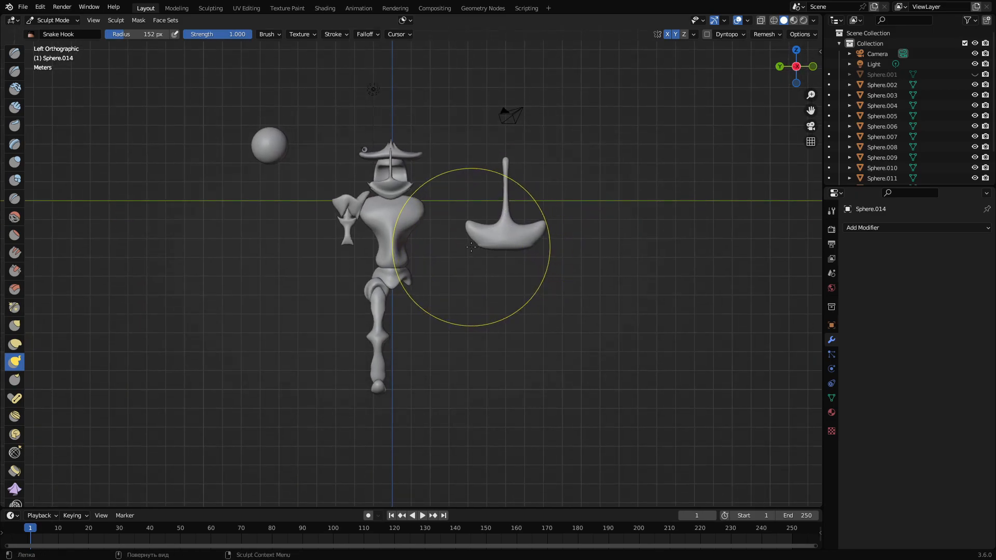
{"action": "mouse_move", "coordinate": [501, 235]}
{"action": "left_mouse_down"}
{"action": "mouse_move", "coordinate": [476, 236]}
{"action": "mouse_move", "coordinate": [475, 226]}
{"action": "left_mouse_up"}
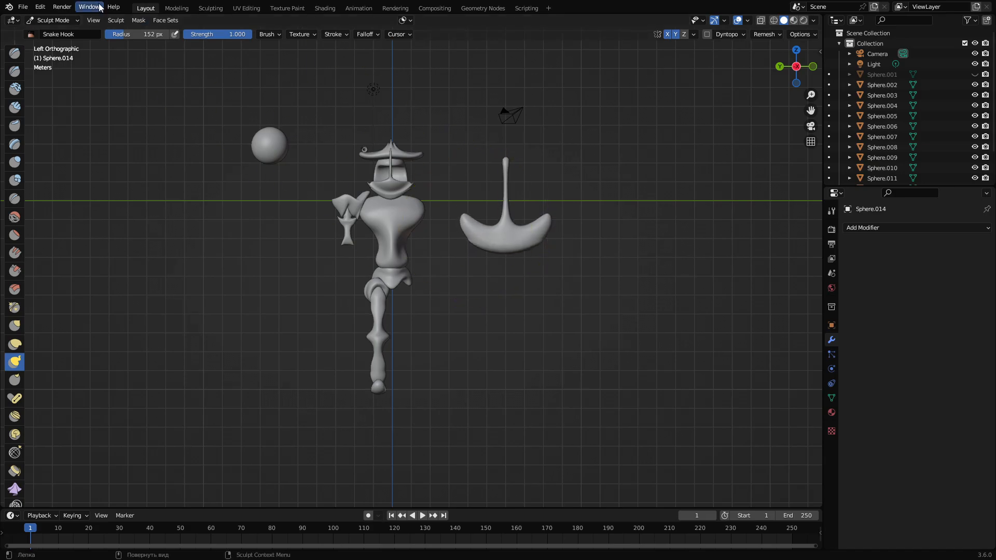
Return to Object Mode and move the anchor-shaped part below the character's forearm
{"action": "left_click", "coordinate": [54, 20]}
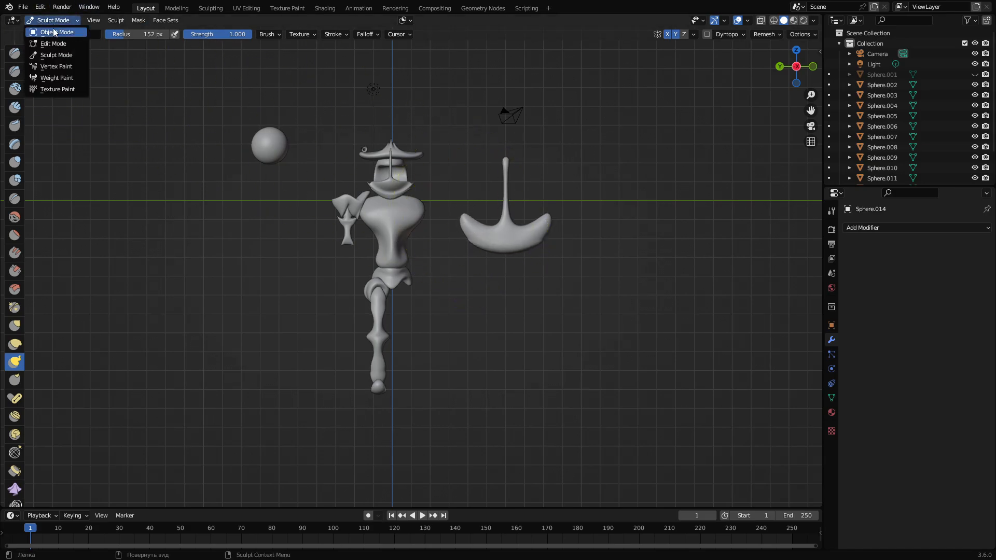
{"action": "left_click", "coordinate": [52, 32]}
{"action": "key", "text": "g"}
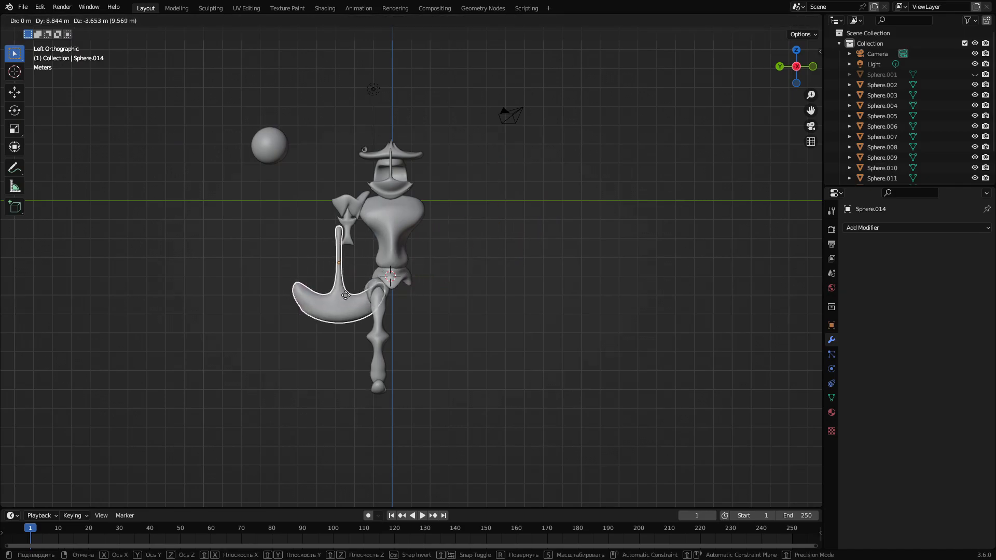
{"action": "left_click", "coordinate": [352, 297]}
{"action": "mouse_move", "coordinate": [352, 294]}
{"action": "middle_mouse_down"}
{"action": "mouse_move", "coordinate": [449, 313]}
{"action": "mouse_move", "coordinate": [379, 314]}
{"action": "mouse_move", "coordinate": [354, 289]}
{"action": "middle_mouse_up"}
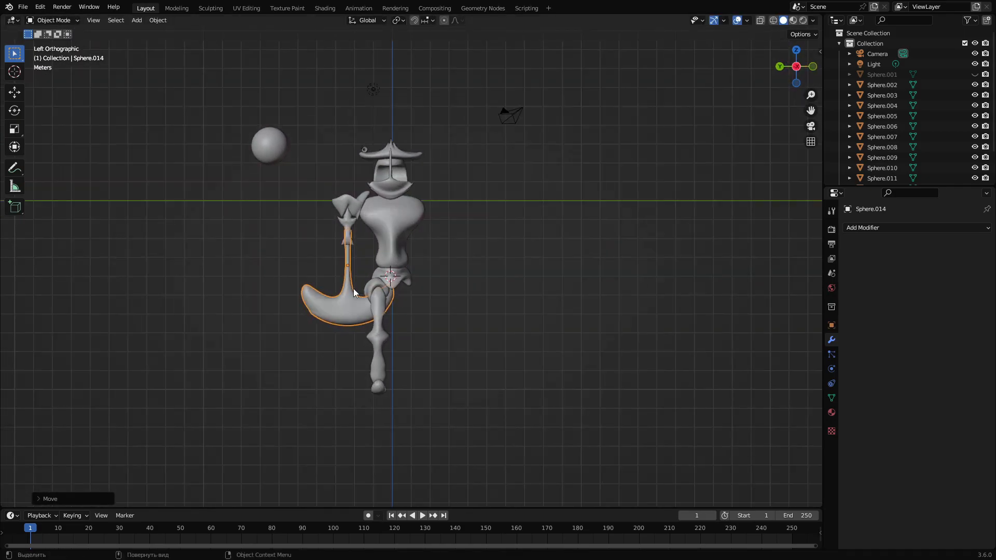
Rotate the anchor-shaped part in the top view so its crescent turns crosswise to the arm
{"action": "scroll", "coordinate": [351, 288], "scroll_direction": "up", "scroll_amount": 3}
{"action": "middle_click_drag", "start_coordinate": [337, 251], "coordinate": [391, 321]}
{"action": "key", "text": "r"}
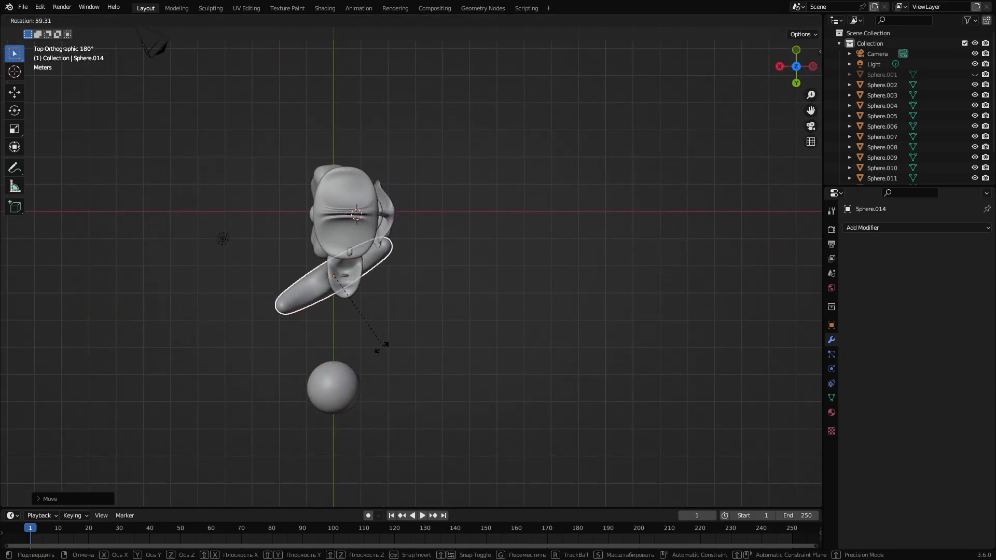
{"action": "left_click", "coordinate": [363, 347]}
Move the rotated part in the back view so its narrow neck lines up under the forearm
{"action": "middle_click_drag", "start_coordinate": [367, 345], "coordinate": [368, 269]}
{"action": "scroll", "coordinate": [367, 269], "scroll_direction": "up", "scroll_amount": 5}
{"action": "key", "text": "g"}
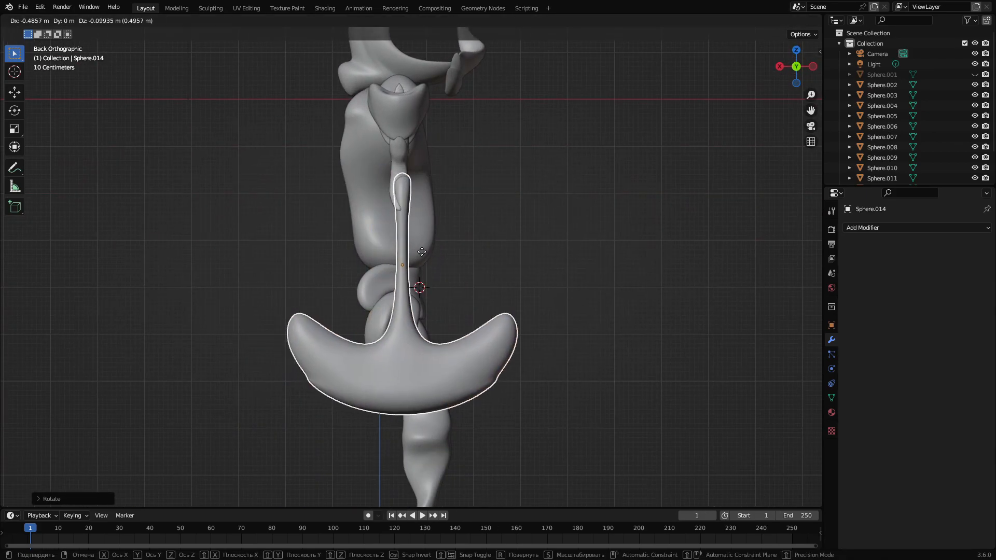
{"action": "left_click", "coordinate": [419, 252]}
{"action": "middle_click_drag", "start_coordinate": [419, 251], "coordinate": [276, 249], "text": "alt"}
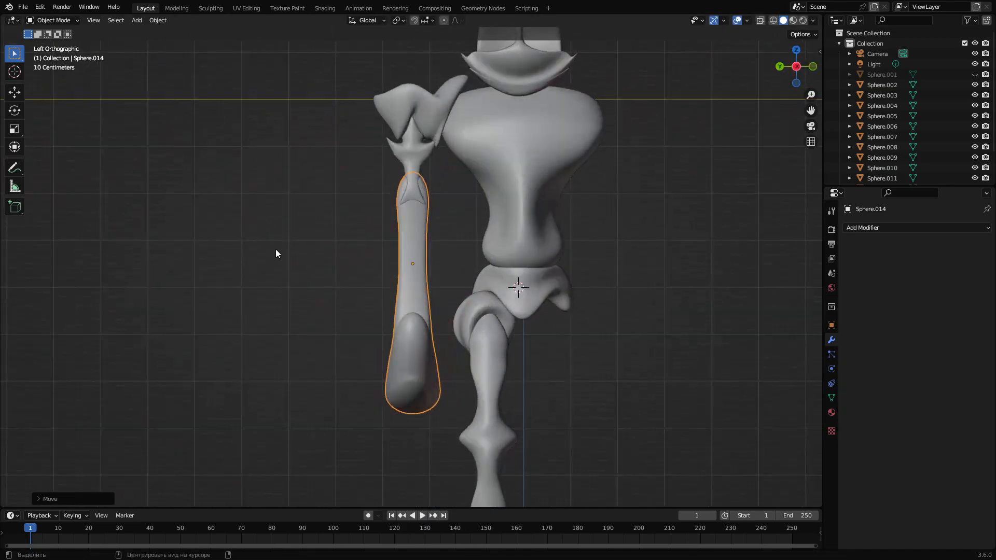
{"action": "scroll", "coordinate": [401, 242], "scroll_direction": "down", "scroll_amount": 3}
{"action": "middle_click_drag", "start_coordinate": [376, 277], "coordinate": [406, 275]}
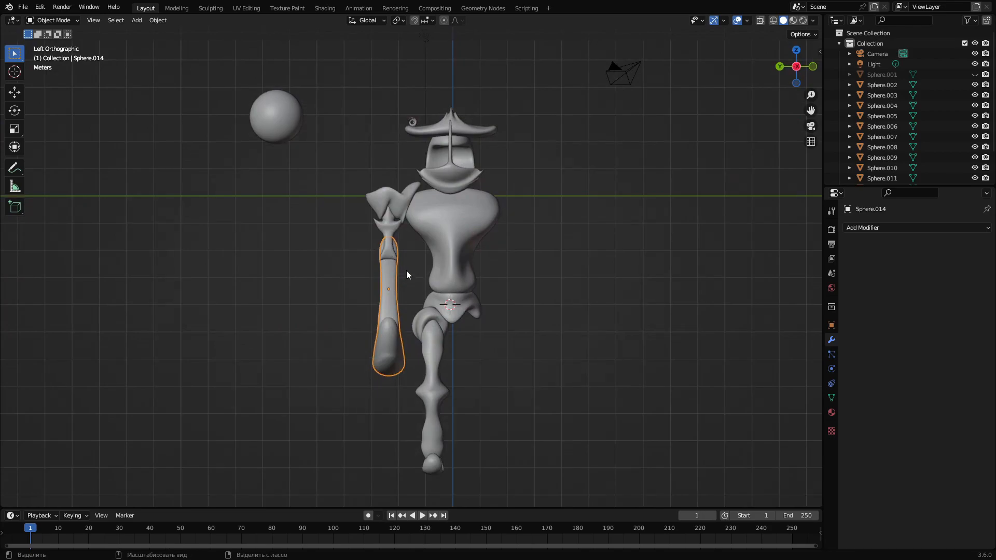
Undo the part's placement, rotation and Snake Hook strokes back to the plain sphere
{"action": "key", "text": "ctrl+z"}
{"action": "scroll", "coordinate": [578, 234], "scroll_direction": "down", "scroll_amount": 3}
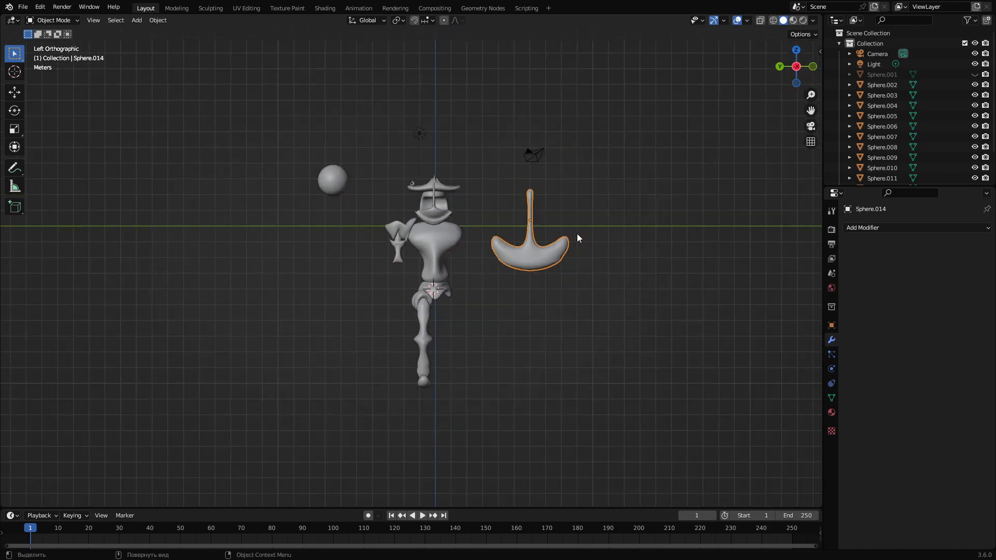
{"action": "key", "text": "ctrl+z"}
{"action": "key", "text": "ctrl+z"}
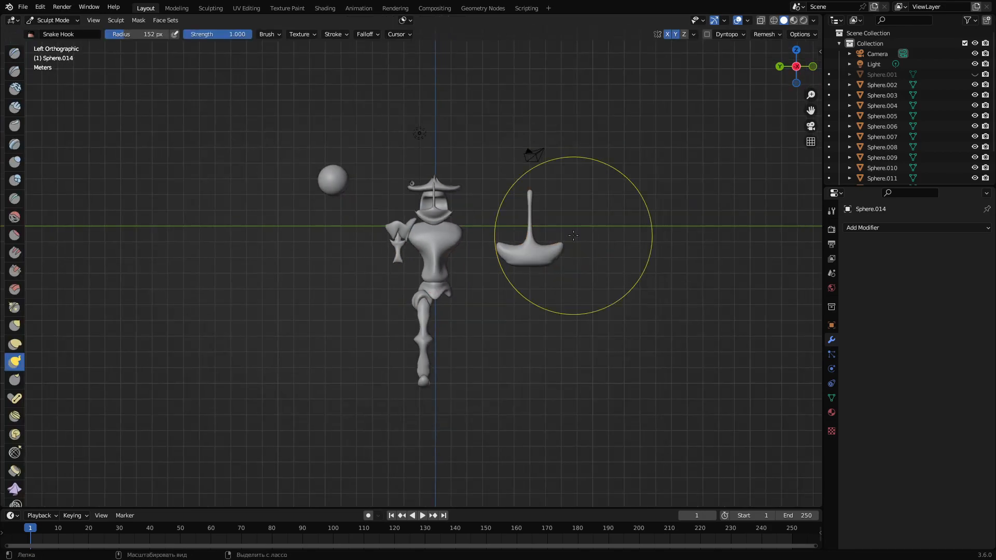
{"action": "key", "text": "ctrl+z"}
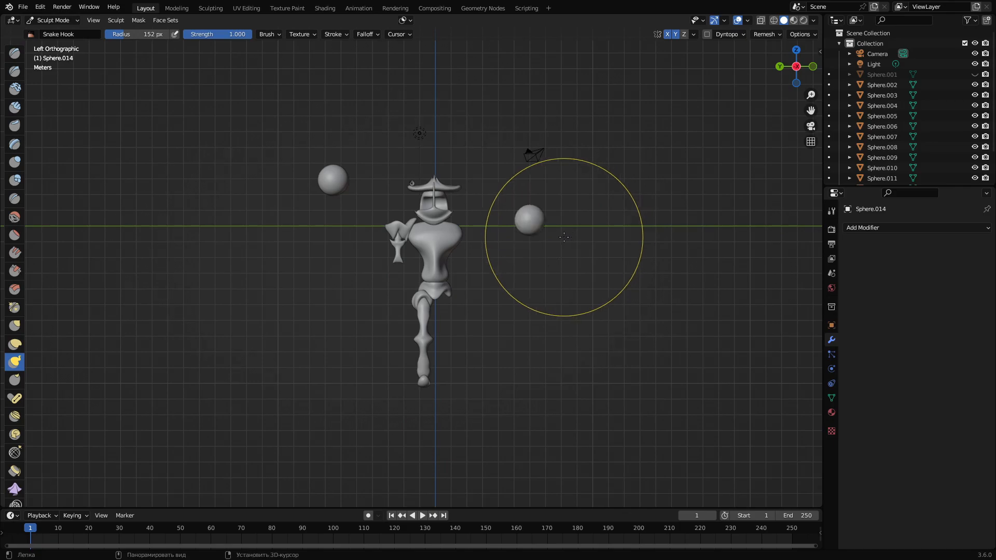
Try to stretch the sphere into a long upward-curving wing shape with Snake Hook, and undo the last strokes
{"action": "middle_click_drag", "start_coordinate": [568, 229], "coordinate": [452, 245], "text": "shift"}
{"action": "scroll", "coordinate": [448, 245], "scroll_direction": "up", "scroll_amount": 1}
{"action": "mouse_move", "coordinate": [444, 246]}
{"action": "left_mouse_down"}
{"action": "mouse_move", "coordinate": [443, 191]}
{"action": "mouse_move", "coordinate": [440, 204]}
{"action": "mouse_move", "coordinate": [434, 193]}
{"action": "mouse_move", "coordinate": [512, 206]}
{"action": "mouse_move", "coordinate": [599, 174]}
{"action": "left_mouse_up"}
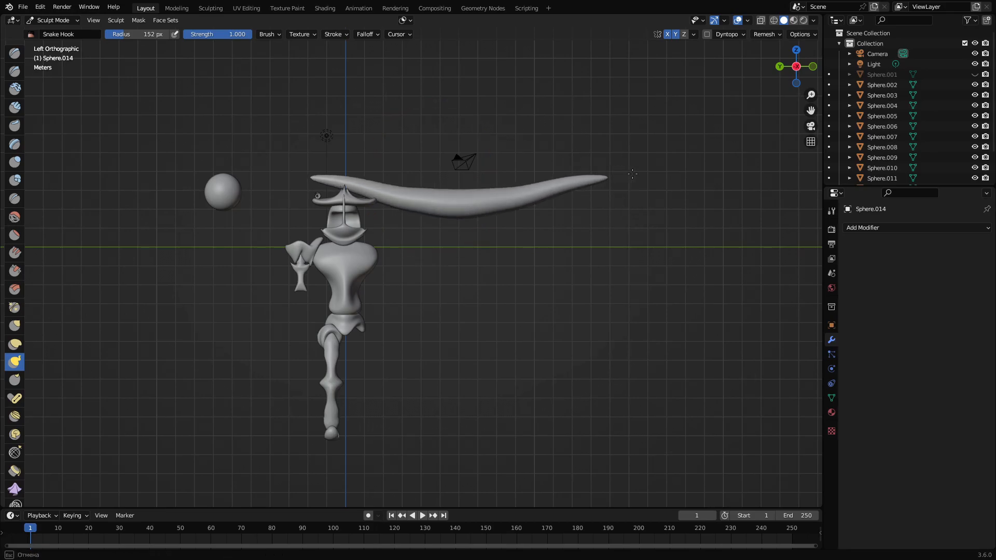
{"action": "left_click_drag", "start_coordinate": [456, 205], "coordinate": [456, 116]}
{"action": "left_click_drag", "start_coordinate": [400, 165], "coordinate": [401, 165]}
{"action": "key", "text": "ctrl+z"}
{"action": "key", "text": "ctrl+z"}
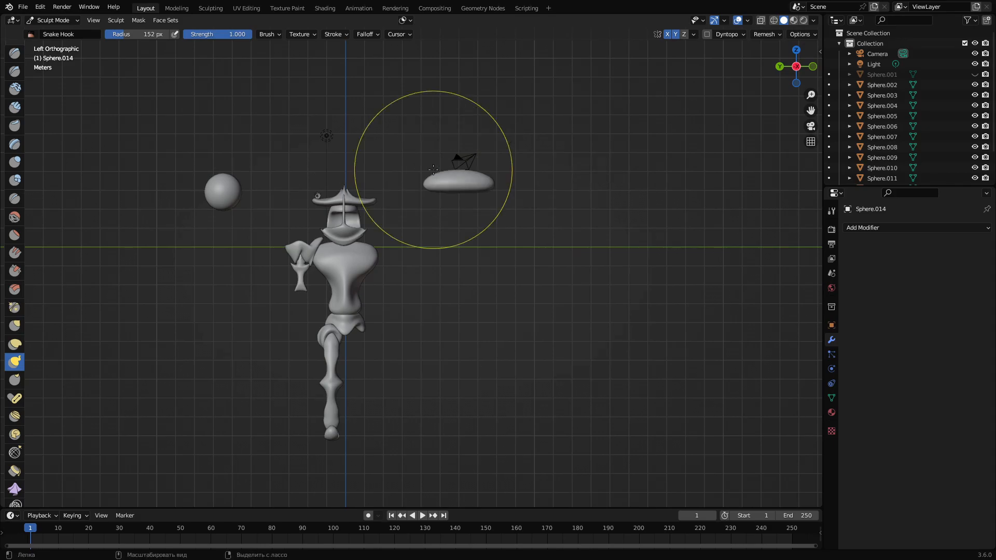
Pull the flattened sphere downward into a tall elongated body with Snake Hook
{"action": "left_click_drag", "start_coordinate": [463, 186], "coordinate": [455, 377]}
{"action": "mouse_move", "coordinate": [474, 336]}
{"action": "middle_mouse_down"}
{"action": "mouse_move", "coordinate": [417, 302]}
{"action": "mouse_move", "coordinate": [494, 303]}
{"action": "middle_mouse_up"}
{"action": "mouse_move", "coordinate": [438, 301]}
{"action": "left_mouse_down"}
{"action": "mouse_move", "coordinate": [473, 303]}
{"action": "mouse_move", "coordinate": [436, 314]}
{"action": "mouse_move", "coordinate": [445, 283]}
{"action": "mouse_move", "coordinate": [454, 284]}
{"action": "mouse_move", "coordinate": [425, 295]}
{"action": "mouse_move", "coordinate": [451, 283]}
{"action": "mouse_move", "coordinate": [432, 285]}
{"action": "mouse_move", "coordinate": [444, 278]}
{"action": "mouse_move", "coordinate": [441, 266]}
{"action": "mouse_move", "coordinate": [450, 288]}
{"action": "left_mouse_up"}
{"action": "middle_click_drag", "start_coordinate": [471, 287], "coordinate": [313, 297]}
{"action": "middle_click_drag", "start_coordinate": [429, 297], "coordinate": [456, 294], "text": "alt"}
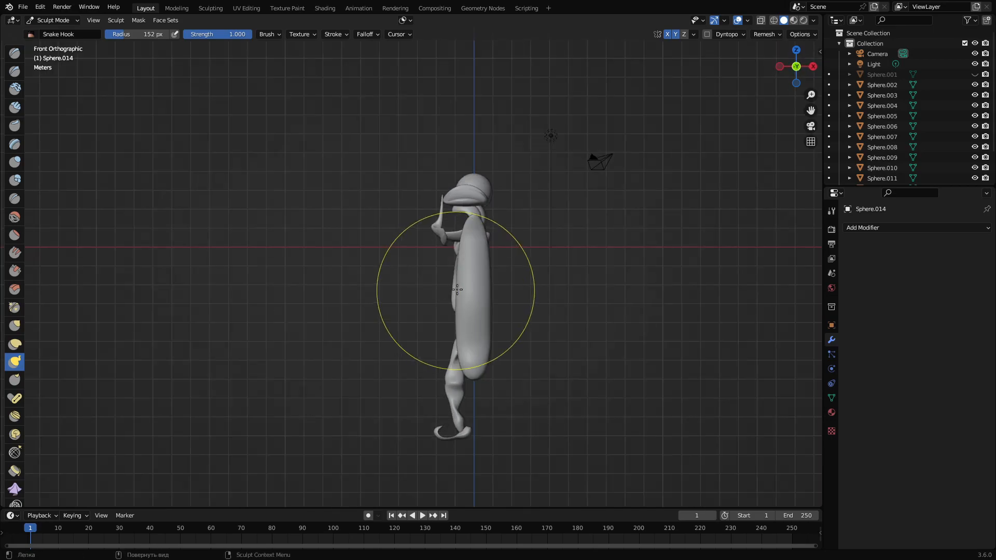
Slim the elongated body in the front view and shape a two-pronged fork above a narrow lower end with Snake Hook
{"action": "left_click_drag", "start_coordinate": [451, 289], "coordinate": [473, 300]}
{"action": "mouse_move", "coordinate": [477, 296]}
{"action": "left_mouse_down"}
{"action": "mouse_move", "coordinate": [463, 301]}
{"action": "mouse_move", "coordinate": [480, 283]}
{"action": "mouse_move", "coordinate": [469, 306]}
{"action": "mouse_move", "coordinate": [480, 308]}
{"action": "left_mouse_up"}
{"action": "middle_click_drag", "start_coordinate": [480, 308], "coordinate": [576, 292]}
{"action": "scroll", "coordinate": [463, 287], "scroll_direction": "up", "scroll_amount": 1}
{"action": "mouse_move", "coordinate": [472, 241]}
{"action": "middle_mouse_down", "text": "shift"}
{"action": "mouse_move", "coordinate": [482, 197]}
{"action": "mouse_move", "coordinate": [493, 196]}
{"action": "mouse_move", "coordinate": [465, 232]}
{"action": "mouse_move", "coordinate": [462, 222]}
{"action": "middle_mouse_up", "text": "shift"}
{"action": "scroll", "coordinate": [484, 196], "scroll_direction": "down", "scroll_amount": 3}
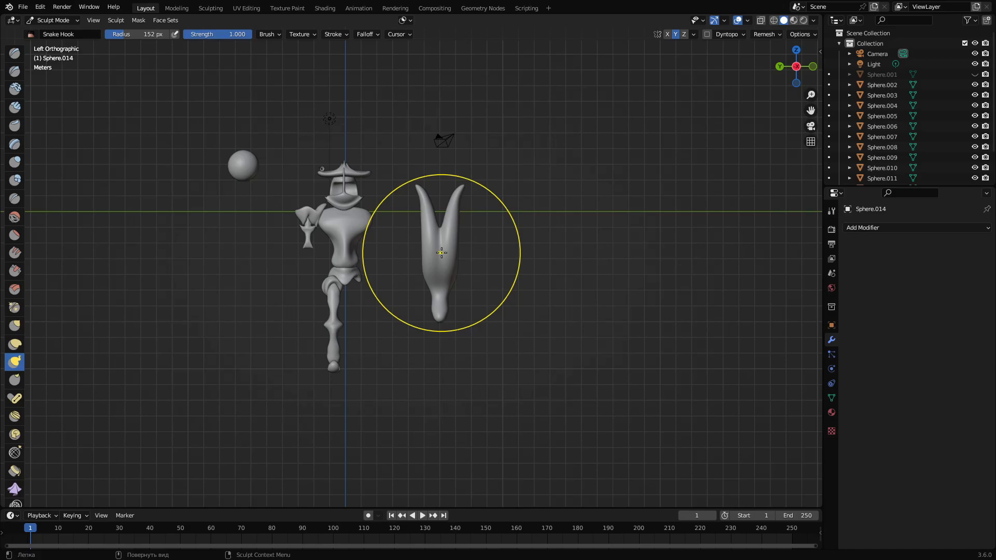
Return to Object Mode and delete the forked part
{"action": "left_click", "coordinate": [53, 20]}
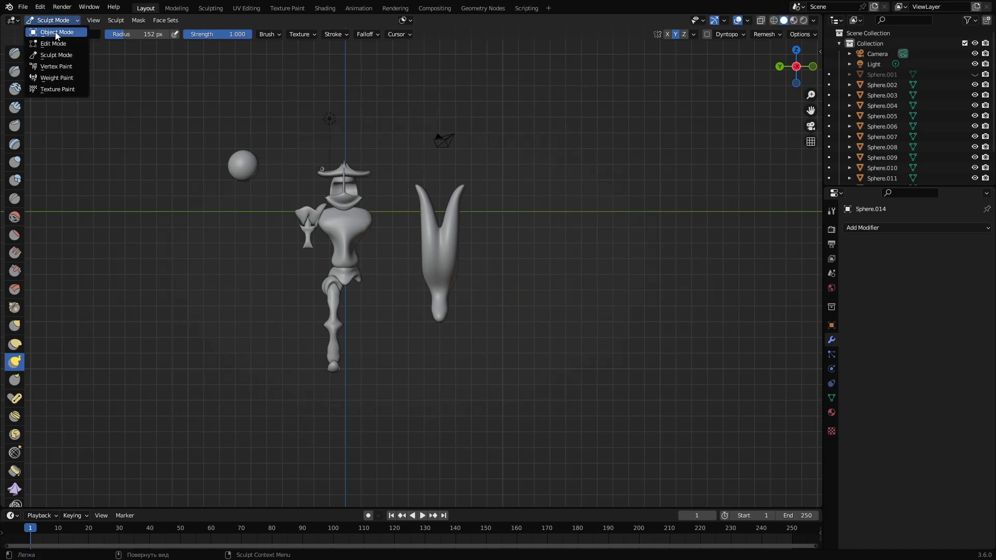
{"action": "left_click", "coordinate": [48, 31]}
{"action": "key", "text": "Delete"}
{"action": "scroll", "coordinate": [358, 266], "scroll_direction": "up", "scroll_amount": 2}
{"action": "middle_click_drag", "start_coordinate": [327, 262], "coordinate": [445, 265], "text": "shift"}
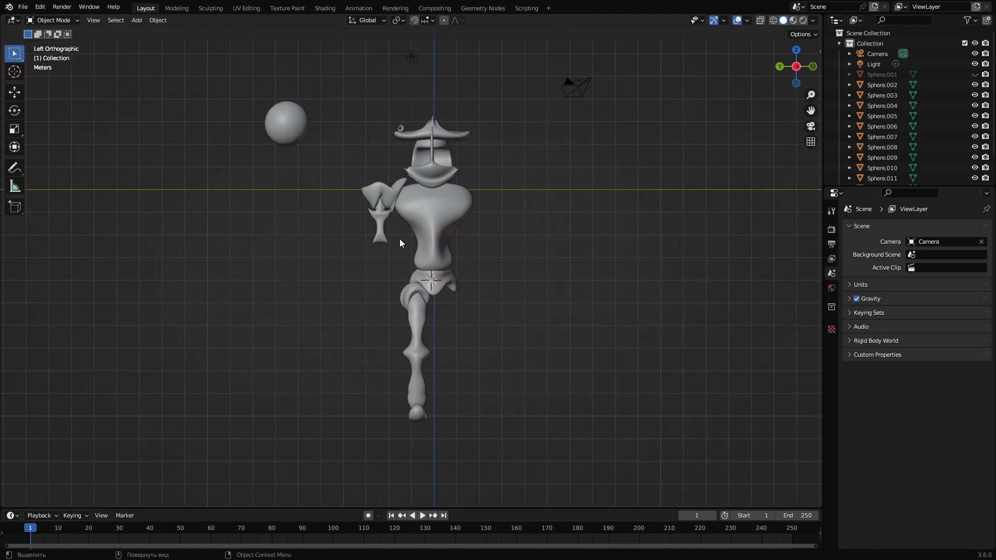
Undo the deletion and the fork's Snake Hook strokes back to the plain sphere
{"action": "key", "text": "ctrl+z"}
{"action": "key", "text": "ctrl+z"}
{"action": "key", "text": "ctrl+z"}
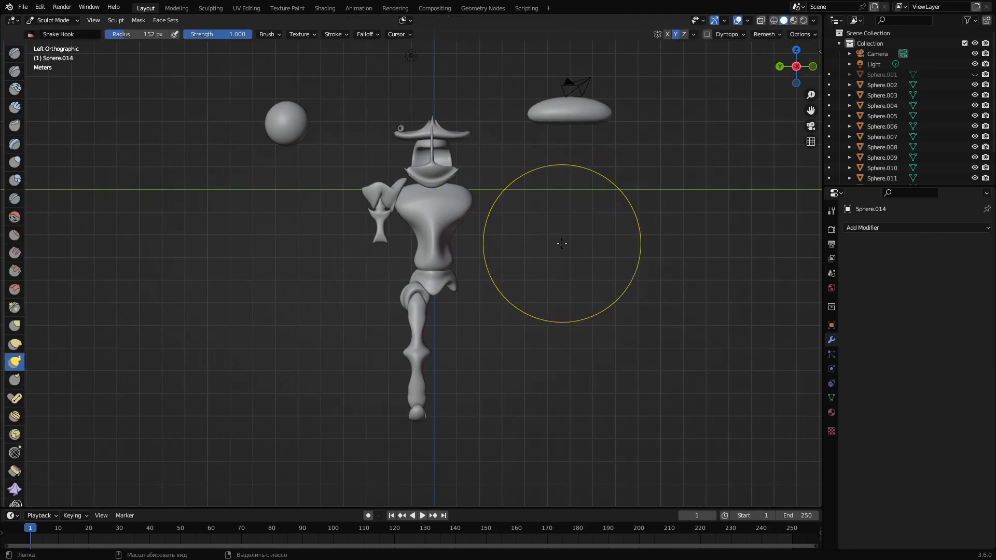
{"action": "key", "text": "ctrl+z"}
{"action": "mouse_move", "coordinate": [572, 164]}
{"action": "left_mouse_down"}
{"action": "mouse_move", "coordinate": [572, 189]}
{"action": "mouse_move", "coordinate": [613, 211]}
{"action": "mouse_move", "coordinate": [596, 209]}
{"action": "mouse_move", "coordinate": [609, 203]}
{"action": "mouse_move", "coordinate": [597, 151]}
{"action": "mouse_move", "coordinate": [607, 178]}
{"action": "mouse_move", "coordinate": [638, 167]}
{"action": "mouse_move", "coordinate": [564, 178]}
{"action": "mouse_move", "coordinate": [608, 165]}
{"action": "mouse_move", "coordinate": [590, 158]}
{"action": "mouse_move", "coordinate": [605, 193]}
{"action": "left_mouse_up"}
{"action": "key", "text": "ctrl+z"}
{"action": "key", "text": "ctrl+z"}
{"action": "key", "text": "ctrl+z"}
{"action": "key", "text": "ctrl+z"}
{"action": "key", "text": "ctrl+z"}
{"action": "key", "text": "ctrl+z"}
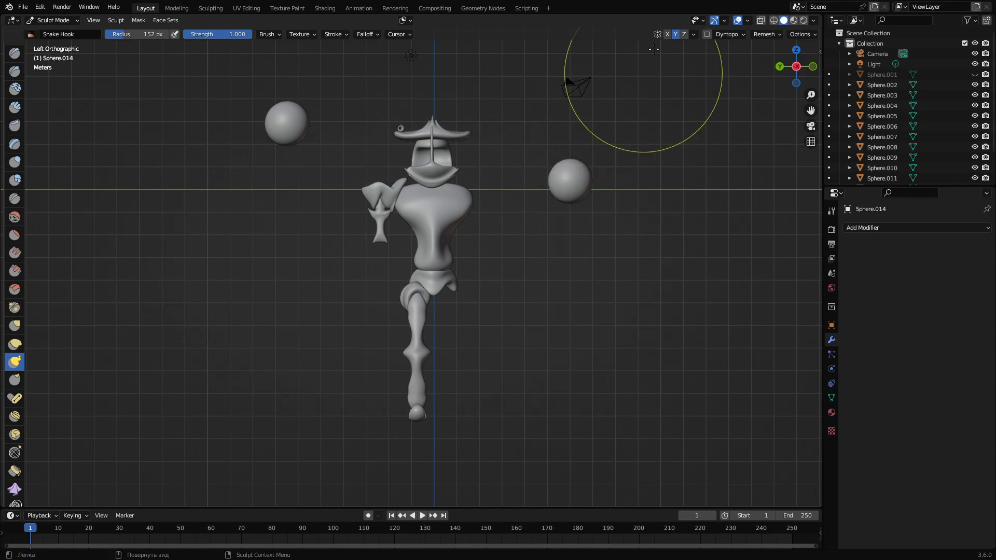
Try to pull the sphere downward and sideways with Snake Hook, and undo the strokes
{"action": "mouse_move", "coordinate": [594, 165]}
{"action": "left_mouse_down"}
{"action": "mouse_move", "coordinate": [545, 174]}
{"action": "mouse_move", "coordinate": [612, 207]}
{"action": "mouse_move", "coordinate": [626, 158]}
{"action": "mouse_move", "coordinate": [689, 164]}
{"action": "mouse_move", "coordinate": [610, 109]}
{"action": "mouse_move", "coordinate": [643, 106]}
{"action": "mouse_move", "coordinate": [652, 115]}
{"action": "mouse_move", "coordinate": [557, 164]}
{"action": "mouse_move", "coordinate": [618, 174]}
{"action": "mouse_move", "coordinate": [580, 96]}
{"action": "mouse_move", "coordinate": [597, 105]}
{"action": "mouse_move", "coordinate": [534, 277]}
{"action": "mouse_move", "coordinate": [584, 319]}
{"action": "mouse_move", "coordinate": [630, 309]}
{"action": "mouse_move", "coordinate": [569, 345]}
{"action": "left_mouse_up"}
{"action": "key", "text": "ctrl+z"}
{"action": "key", "text": "ctrl+z"}
{"action": "mouse_move", "coordinate": [553, 241]}
{"action": "left_mouse_down"}
{"action": "mouse_move", "coordinate": [625, 256]}
{"action": "mouse_move", "coordinate": [542, 240]}
{"action": "mouse_move", "coordinate": [583, 169]}
{"action": "mouse_move", "coordinate": [522, 220]}
{"action": "left_mouse_up"}
{"action": "mouse_move", "coordinate": [576, 227]}
{"action": "middle_mouse_down"}
{"action": "mouse_move", "coordinate": [506, 251]}
{"action": "mouse_move", "coordinate": [578, 244]}
{"action": "mouse_move", "coordinate": [535, 208]}
{"action": "middle_mouse_up"}
{"action": "key", "text": "ctrl+z"}
{"action": "key", "text": "ctrl+z"}
With mirror symmetry off, pull the sphere into a curved S-shaped blade with Snake Hook
{"action": "scroll", "coordinate": [569, 238], "scroll_direction": "down", "scroll_amount": 2}
{"action": "mouse_move", "coordinate": [529, 208]}
{"action": "left_mouse_down"}
{"action": "mouse_move", "coordinate": [643, 195]}
{"action": "mouse_move", "coordinate": [549, 146]}
{"action": "mouse_move", "coordinate": [539, 121]}
{"action": "left_mouse_up"}
{"action": "left_click_drag", "start_coordinate": [604, 152], "coordinate": [571, 225]}
{"action": "left_click_drag", "start_coordinate": [525, 149], "coordinate": [577, 149]}
{"action": "left_click_drag", "start_coordinate": [602, 229], "coordinate": [572, 257]}
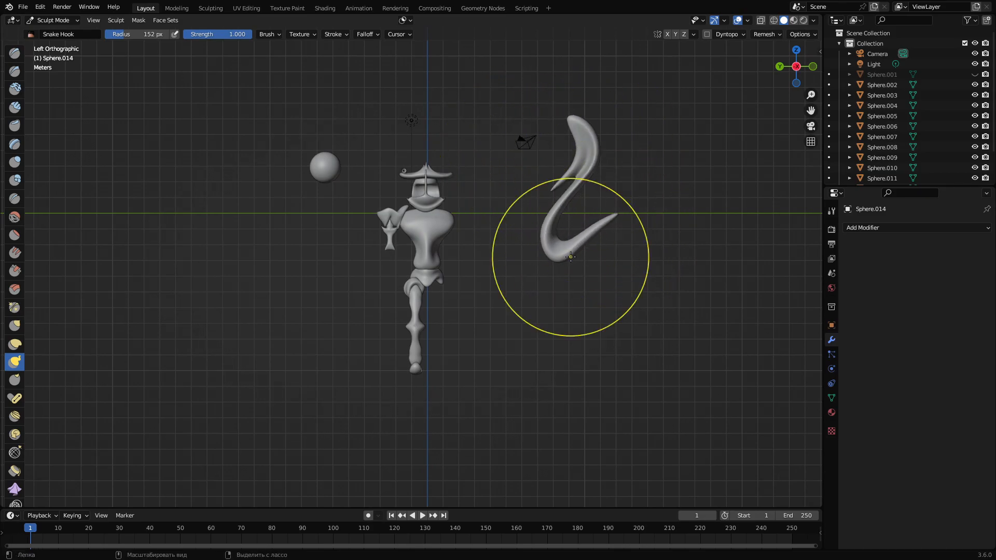
Try to bend the blade's lower tip downward instead, and undo the blade strokes
{"action": "key", "text": "ctrl+z"}
{"action": "left_click_drag", "start_coordinate": [618, 213], "coordinate": [567, 274]}
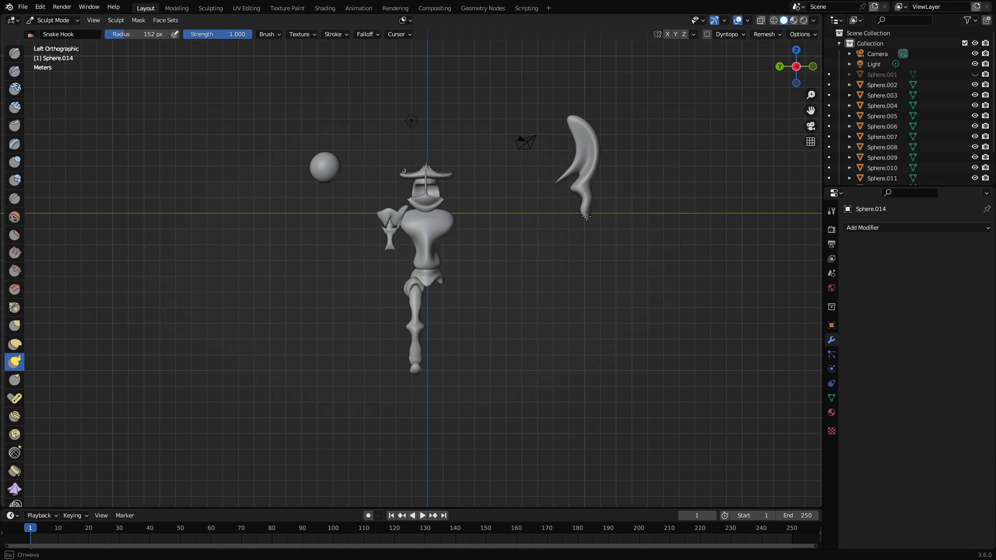
{"action": "key", "text": "ctrl+z"}
{"action": "key", "text": "ctrl+z"}
{"action": "key", "text": "ctrl+z"}
{"action": "key", "text": "ctrl+z"}
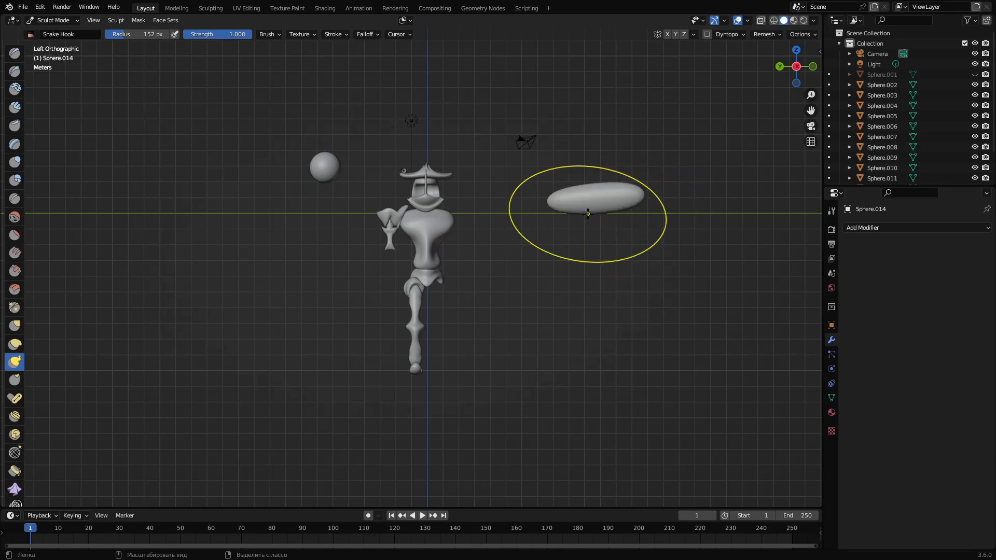
Try to stretch the sphere with long Snake Hook pulls downward and upward without symmetry, and undo them
{"action": "left_click_drag", "start_coordinate": [517, 208], "coordinate": [485, 189]}
{"action": "mouse_move", "coordinate": [446, 160]}
{"action": "left_mouse_down"}
{"action": "mouse_move", "coordinate": [601, 196]}
{"action": "mouse_move", "coordinate": [515, 190]}
{"action": "mouse_move", "coordinate": [647, 193]}
{"action": "mouse_move", "coordinate": [593, 182]}
{"action": "mouse_move", "coordinate": [546, 198]}
{"action": "mouse_move", "coordinate": [514, 323]}
{"action": "mouse_move", "coordinate": [602, 319]}
{"action": "mouse_move", "coordinate": [449, 396]}
{"action": "left_mouse_up"}
{"action": "key", "text": "ctrl+z"}
{"action": "key", "text": "ctrl+z"}
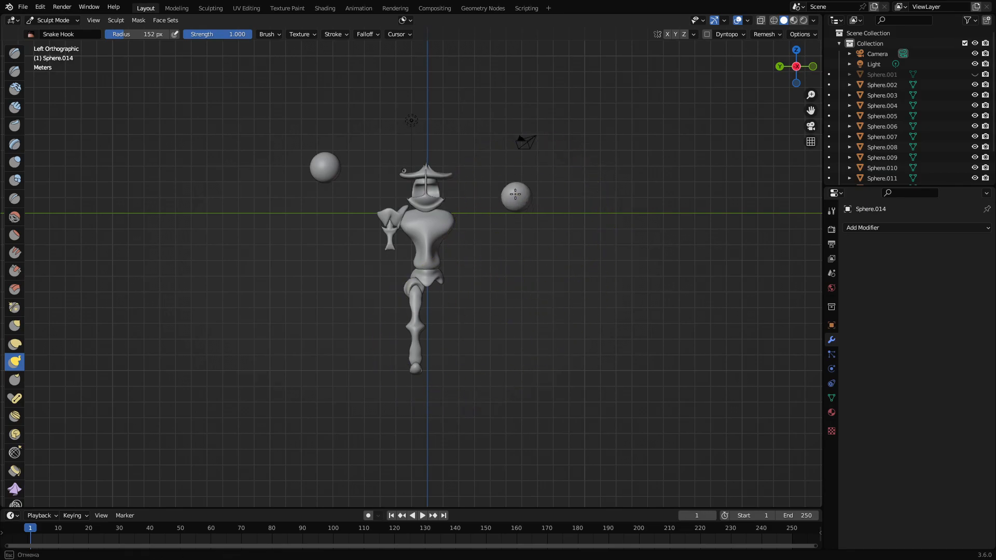
{"action": "mouse_move", "coordinate": [570, 163]}
{"action": "left_mouse_down"}
{"action": "mouse_move", "coordinate": [550, 179]}
{"action": "mouse_move", "coordinate": [579, 150]}
{"action": "mouse_move", "coordinate": [595, 66]}
{"action": "left_mouse_up"}
{"action": "key", "text": "ctrl+z"}
Try to pull the sphere upward and reshape the raised body with Snake Hook, and undo the reshaping strokes
{"action": "left_click_drag", "start_coordinate": [522, 207], "coordinate": [520, 71]}
{"action": "left_click_drag", "start_coordinate": [517, 148], "coordinate": [506, 233]}
{"action": "mouse_move", "coordinate": [507, 193]}
{"action": "left_mouse_down"}
{"action": "mouse_move", "coordinate": [482, 175]}
{"action": "mouse_move", "coordinate": [522, 200]}
{"action": "left_mouse_up"}
{"action": "key", "text": "ctrl+z"}
{"action": "key", "text": "ctrl+z"}
{"action": "key", "text": "ctrl+z"}
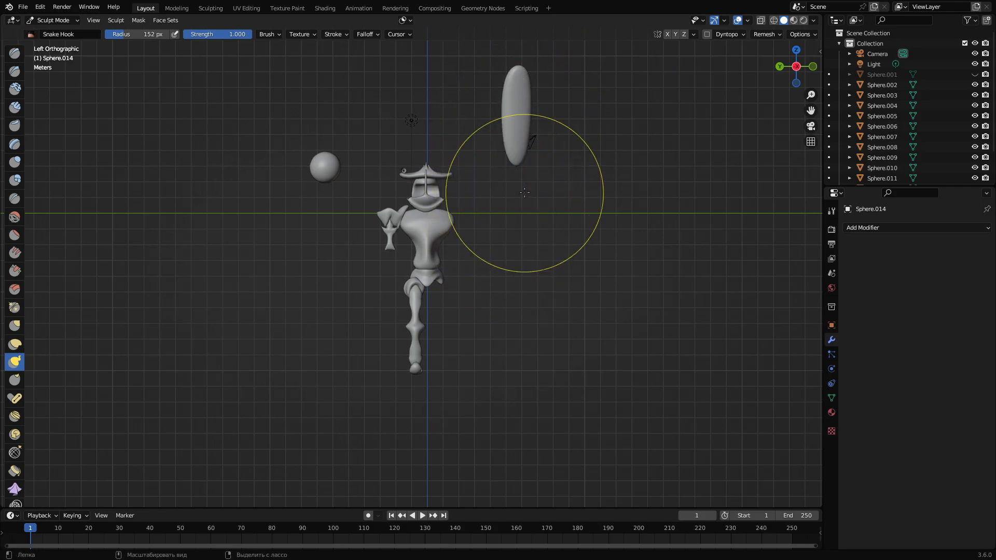
Try to spread the sphere into a two-armed winged shape with X and Y mirror symmetry on, and undo it
{"action": "scroll", "coordinate": [517, 241], "scroll_direction": "up", "scroll_amount": 3}
{"action": "mouse_move", "coordinate": [537, 229]}
{"action": "middle_mouse_down", "text": "shift"}
{"action": "mouse_move", "coordinate": [477, 286]}
{"action": "mouse_move", "coordinate": [489, 229]}
{"action": "middle_mouse_up", "text": "shift"}
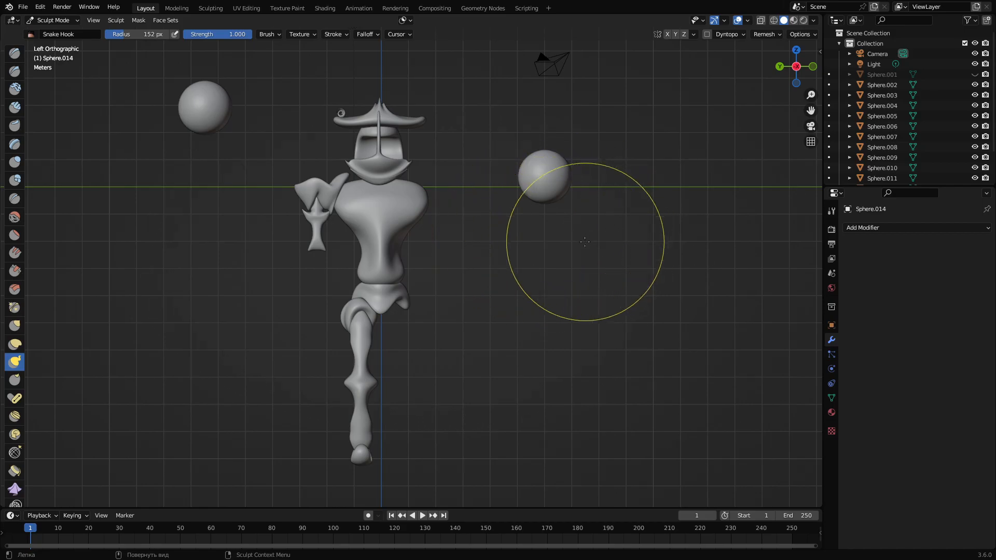
{"action": "scroll", "coordinate": [560, 280], "scroll_direction": "down", "scroll_amount": 1}
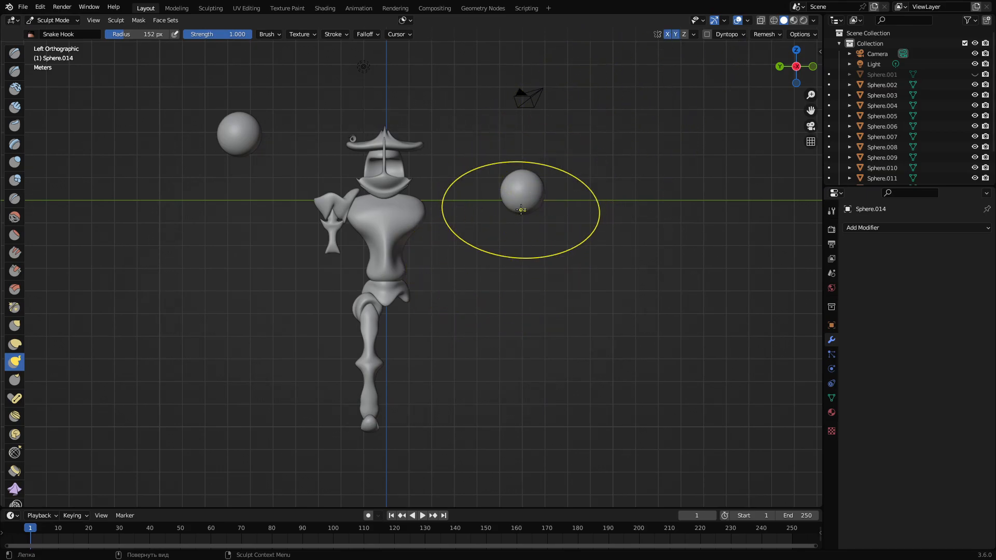
{"action": "left_click_drag", "start_coordinate": [519, 194], "coordinate": [531, 188]}
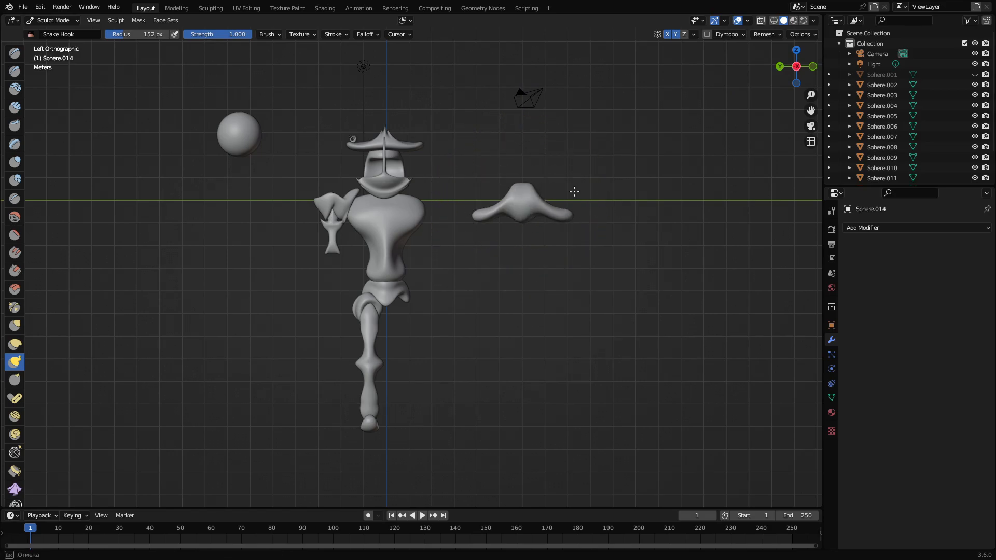
{"action": "key", "text": "ctrl+z"}
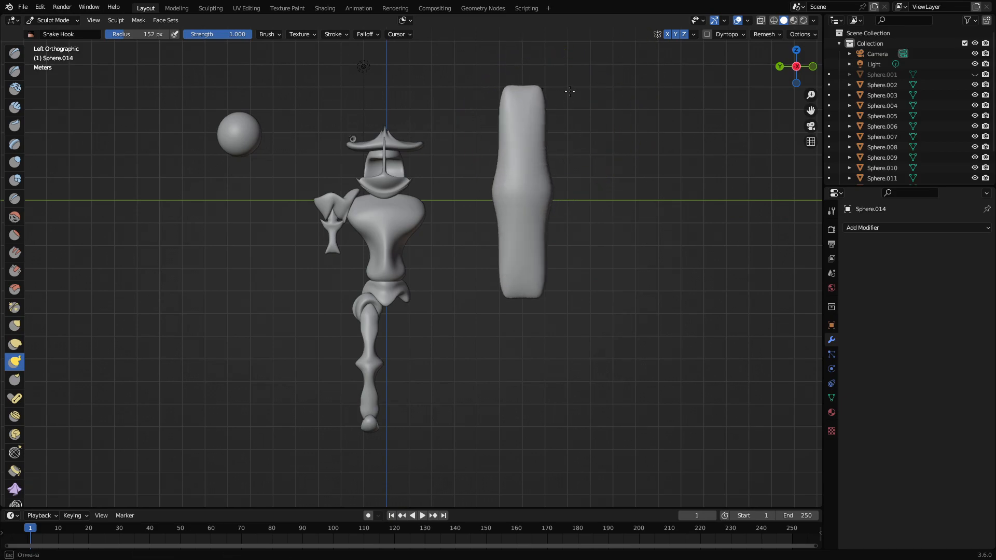
With X, Y and Z mirror symmetry on, form four curved prongs and pull the middle sideways into a double-headed axe shape with Snake Hook
{"action": "left_click_drag", "start_coordinate": [570, 91], "coordinate": [610, 104]}
{"action": "left_click_drag", "start_coordinate": [551, 177], "coordinate": [548, 188]}
{"action": "left_click_drag", "start_coordinate": [557, 128], "coordinate": [533, 141]}
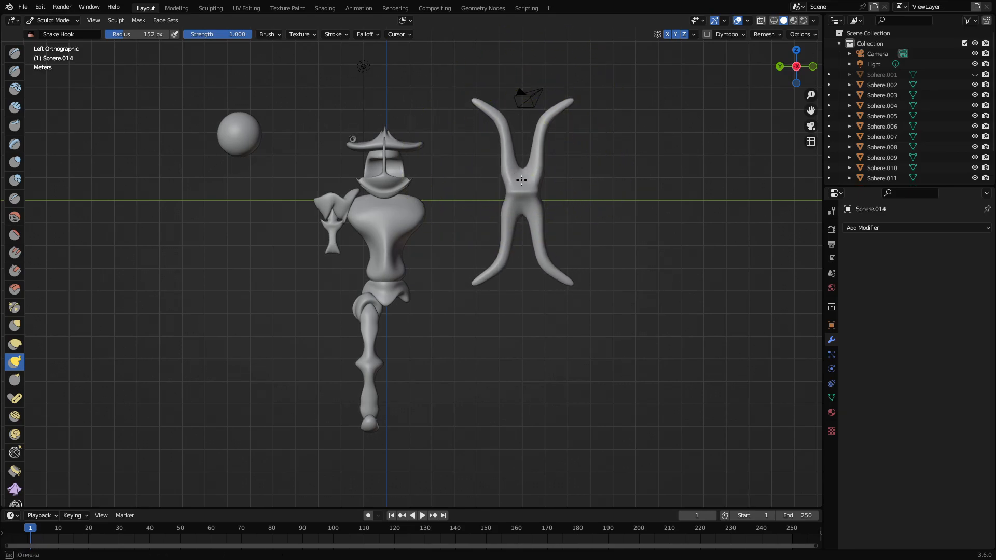
{"action": "left_click_drag", "start_coordinate": [572, 166], "coordinate": [588, 164]}
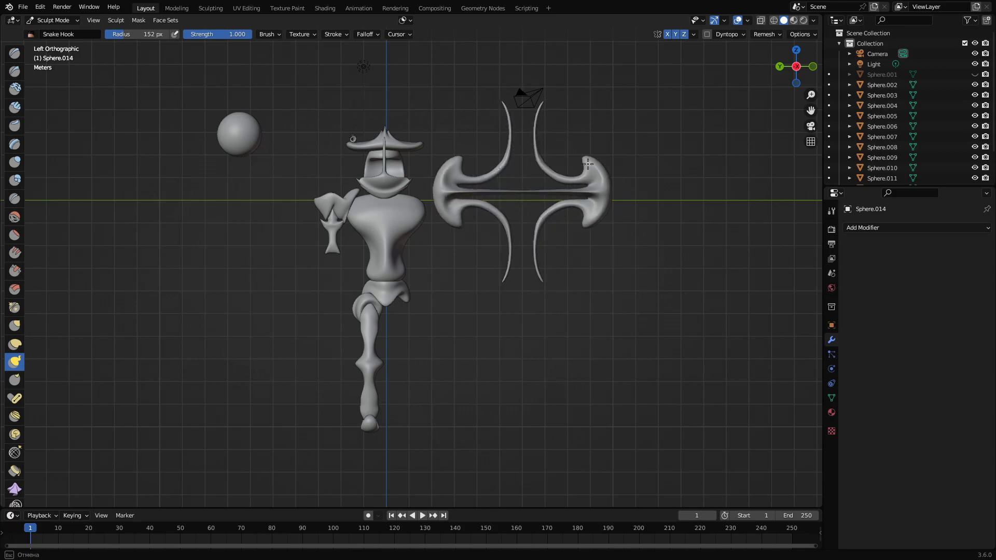
{"action": "mouse_move", "coordinate": [588, 164]}
{"action": "middle_mouse_down"}
{"action": "mouse_move", "coordinate": [615, 174]}
{"action": "mouse_move", "coordinate": [631, 140]}
{"action": "mouse_move", "coordinate": [594, 166]}
{"action": "mouse_move", "coordinate": [571, 160]}
{"action": "middle_mouse_up"}
{"action": "scroll", "coordinate": [566, 176], "scroll_direction": "down", "scroll_amount": 1}
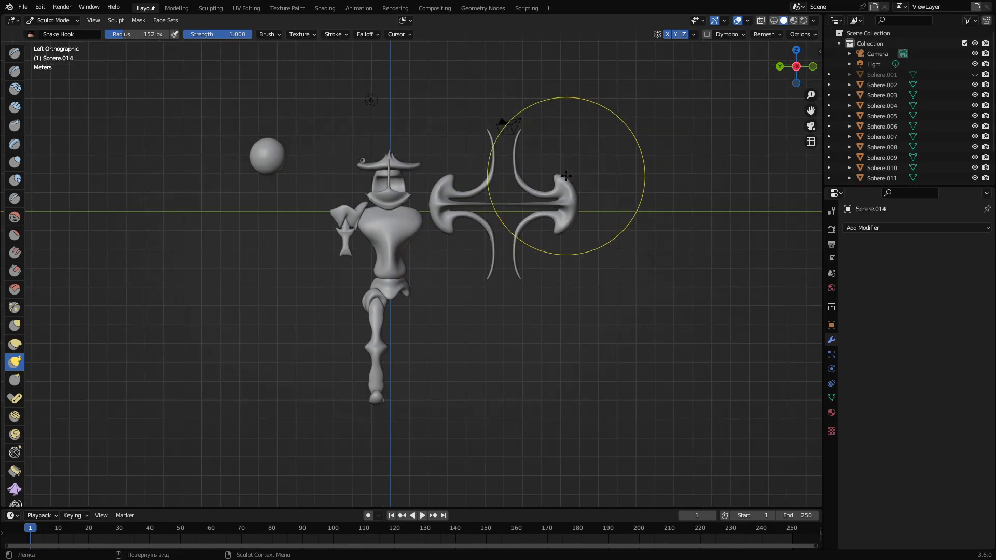
With X, Y and Z mirror symmetry on, try to reshape the piece into a four-lobed X form with Snake Hook, and undo the strokes
{"action": "left_click_drag", "start_coordinate": [560, 187], "coordinate": [569, 190]}
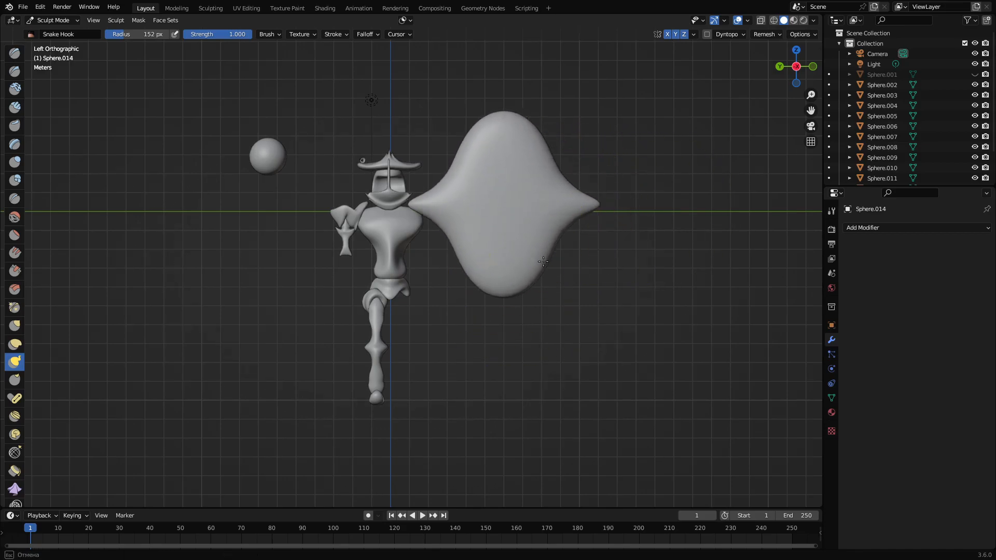
{"action": "mouse_move", "coordinate": [568, 270]}
{"action": "left_mouse_down"}
{"action": "mouse_move", "coordinate": [528, 236]}
{"action": "mouse_move", "coordinate": [543, 264]}
{"action": "left_mouse_up"}
{"action": "left_click_drag", "start_coordinate": [524, 114], "coordinate": [516, 144]}
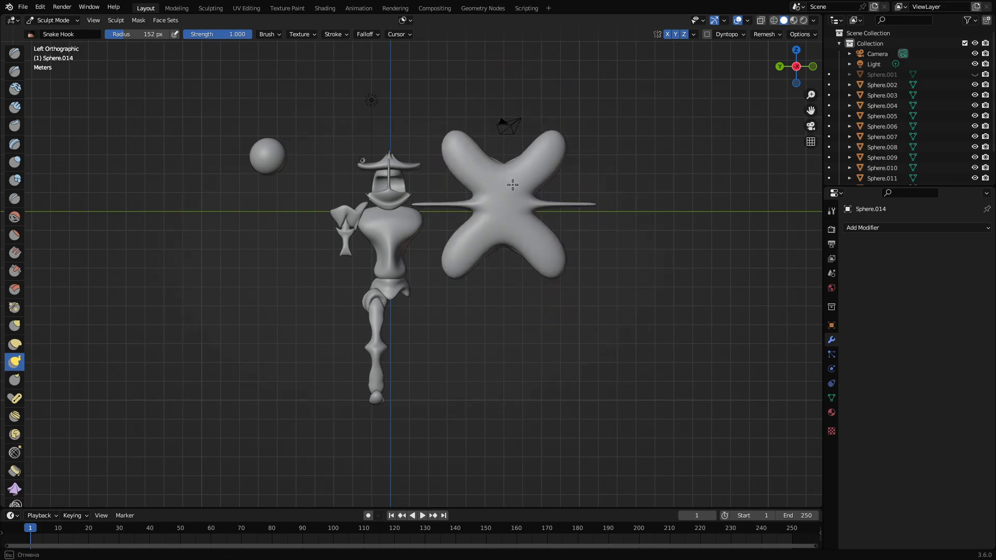
{"action": "left_click_drag", "start_coordinate": [534, 123], "coordinate": [552, 159]}
{"action": "key", "text": "ctrl+z"}
{"action": "key", "text": "ctrl+z"}
{"action": "key", "text": "ctrl+z"}
{"action": "key", "text": "ctrl+z"}
{"action": "key", "text": "ctrl+z"}
{"action": "key", "text": "ctrl+z"}
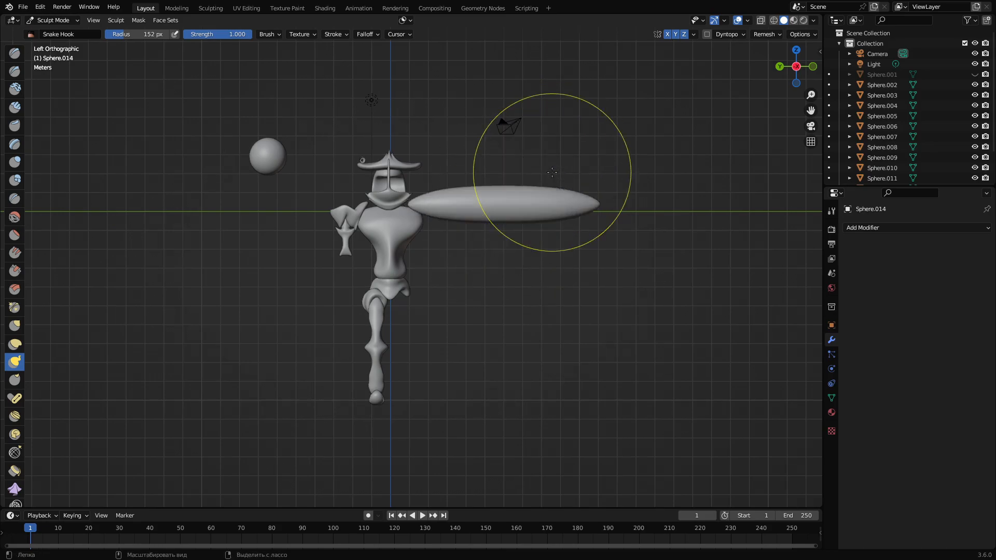
Limit the sculpt mirror symmetry to the X axis only
{"action": "left_click", "coordinate": [676, 34]}
{"action": "scroll", "coordinate": [509, 258], "scroll_direction": "up", "scroll_amount": 4}
{"action": "middle_click_drag", "start_coordinate": [546, 183], "coordinate": [427, 290], "text": "shift"}
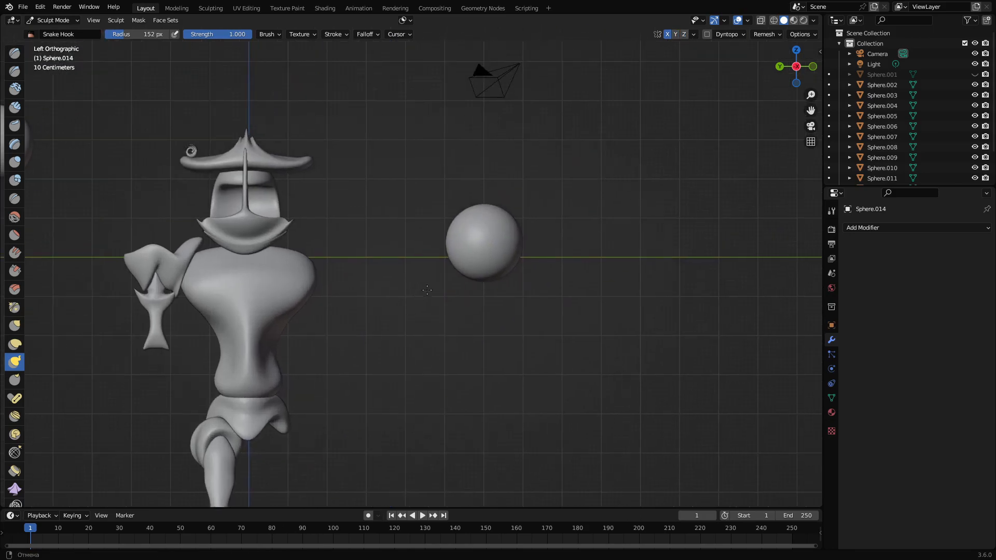
Try to pull the sphere into a lobed form with a hooked end using Snake Hook, and undo it
{"action": "left_click_drag", "start_coordinate": [379, 183], "coordinate": [437, 217]}
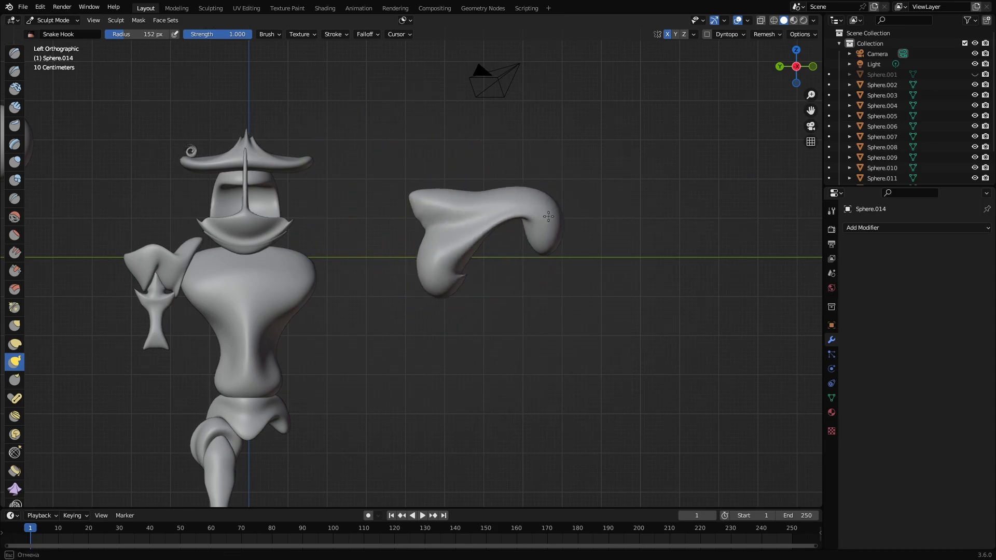
{"action": "mouse_move", "coordinate": [493, 261]}
{"action": "left_mouse_down"}
{"action": "mouse_move", "coordinate": [488, 249]}
{"action": "mouse_move", "coordinate": [535, 234]}
{"action": "mouse_move", "coordinate": [514, 213]}
{"action": "left_mouse_up"}
{"action": "mouse_move", "coordinate": [494, 235]}
{"action": "middle_mouse_down"}
{"action": "mouse_move", "coordinate": [397, 254]}
{"action": "mouse_move", "coordinate": [494, 249]}
{"action": "middle_mouse_up"}
{"action": "key", "text": "ctrl+z"}
{"action": "key", "text": "ctrl+z"}
{"action": "key", "text": "ctrl+z"}
{"action": "key", "text": "ctrl+z"}
{"action": "key", "text": "ctrl+z"}
{"action": "key", "text": "ctrl+z"}
{"action": "key", "text": "ctrl+z"}
{"action": "key", "text": "ctrl+z"}
{"action": "key", "text": "ctrl+z"}
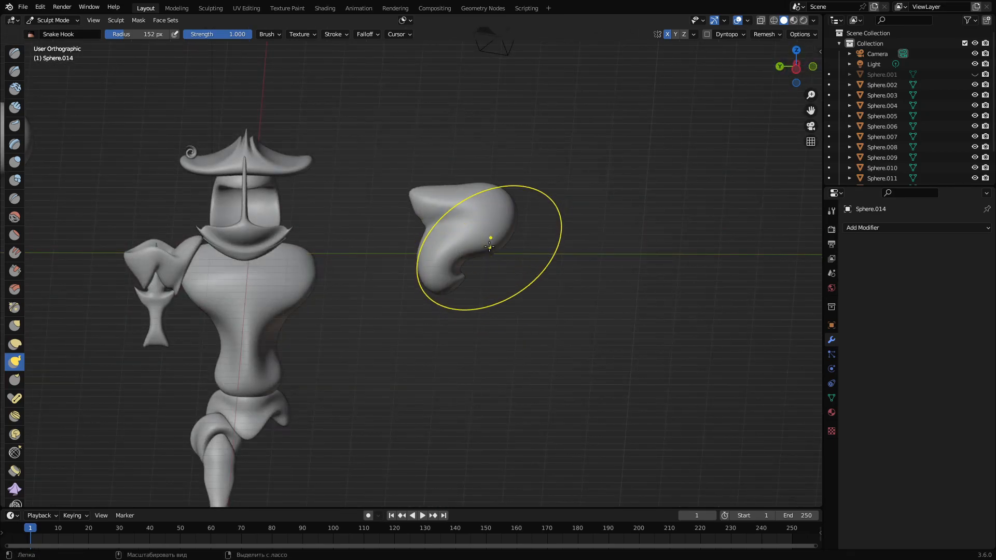
Try to stretch the sphere into a long diagonal rod and bend it into a wave with Snake Hook, and undo it
{"action": "mouse_move", "coordinate": [494, 249]}
{"action": "middle_mouse_down"}
{"action": "mouse_move", "coordinate": [459, 246]}
{"action": "mouse_move", "coordinate": [463, 229]}
{"action": "middle_mouse_up"}
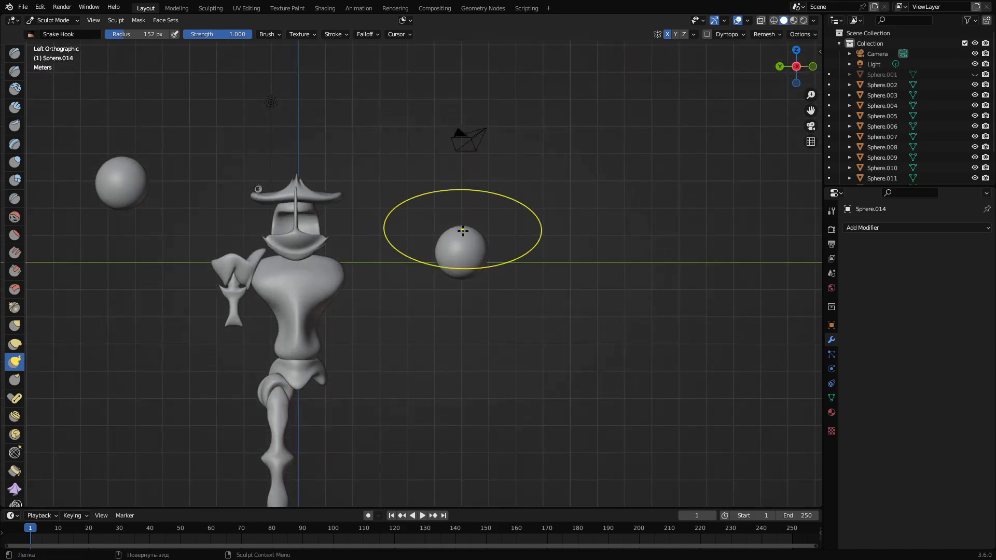
{"action": "mouse_move", "coordinate": [453, 243]}
{"action": "left_mouse_down"}
{"action": "mouse_move", "coordinate": [471, 277]}
{"action": "mouse_move", "coordinate": [424, 191]}
{"action": "mouse_move", "coordinate": [515, 209]}
{"action": "left_mouse_up"}
{"action": "left_click_drag", "start_coordinate": [465, 245], "coordinate": [599, 148]}
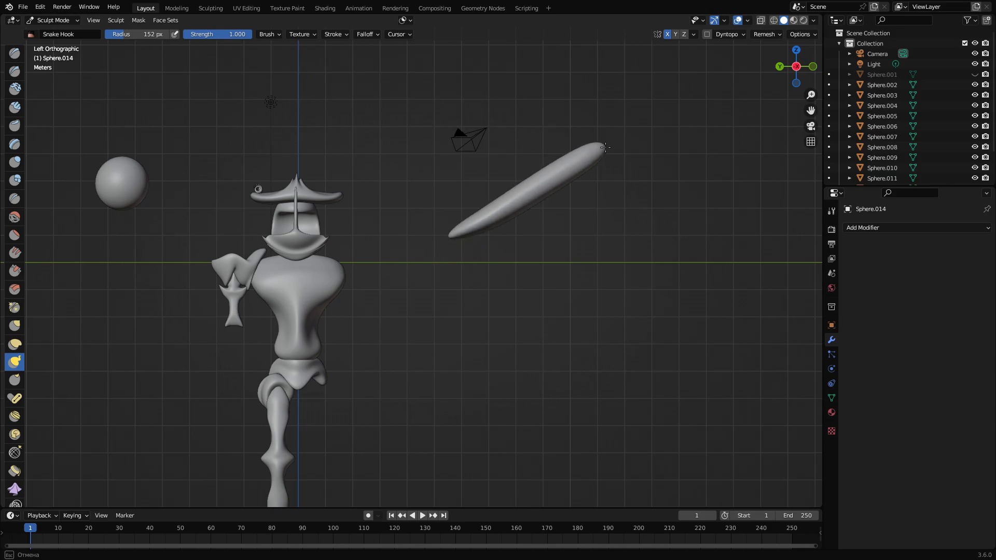
{"action": "left_click_drag", "start_coordinate": [505, 185], "coordinate": [556, 234]}
{"action": "key", "text": "ctrl+z"}
{"action": "key", "text": "ctrl+z"}
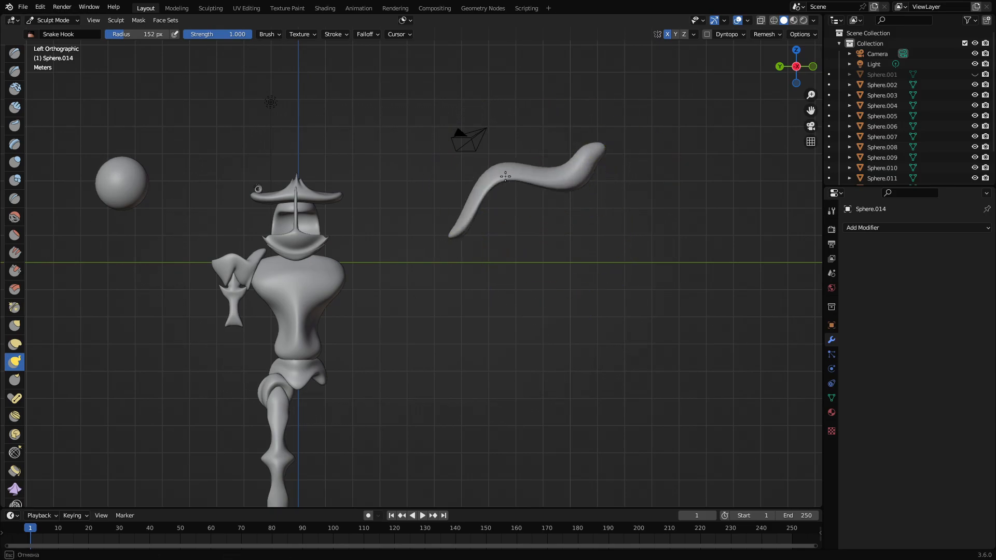
{"action": "key", "text": "ctrl+z"}
{"action": "key", "text": "ctrl+z"}
{"action": "key", "text": "ctrl+z"}
{"action": "key", "text": "ctrl+z"}
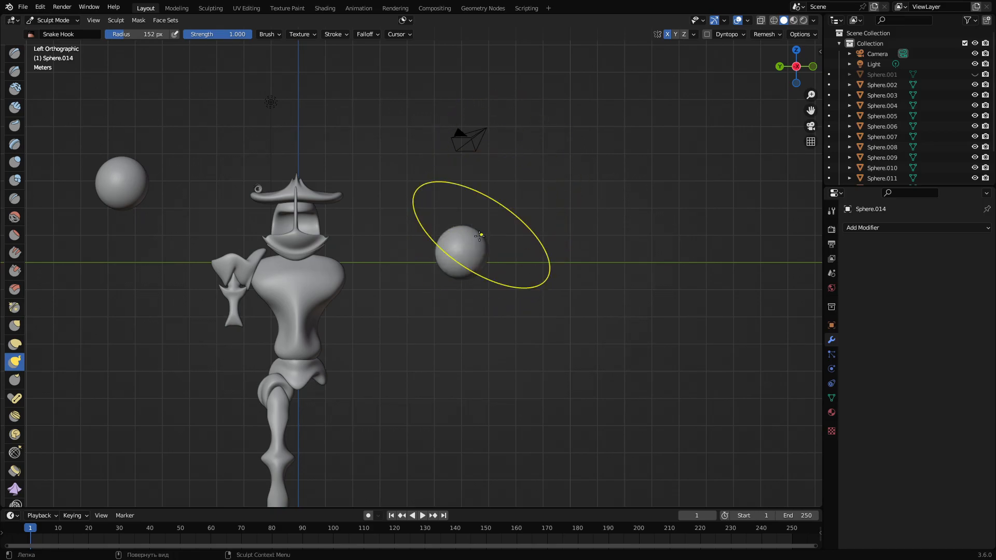
Try to curl the sphere into a spiral and to pull it out sideways with Snake Hook, and undo these strokes
{"action": "mouse_move", "coordinate": [479, 274]}
{"action": "left_mouse_down"}
{"action": "mouse_move", "coordinate": [447, 204]}
{"action": "mouse_move", "coordinate": [488, 179]}
{"action": "mouse_move", "coordinate": [514, 249]}
{"action": "mouse_move", "coordinate": [477, 260]}
{"action": "mouse_move", "coordinate": [478, 229]}
{"action": "mouse_move", "coordinate": [506, 247]}
{"action": "left_mouse_up"}
{"action": "mouse_move", "coordinate": [488, 244]}
{"action": "middle_mouse_down"}
{"action": "mouse_move", "coordinate": [415, 259]}
{"action": "mouse_move", "coordinate": [443, 257]}
{"action": "mouse_move", "coordinate": [446, 241]}
{"action": "middle_mouse_up"}
{"action": "key", "text": "ctrl+z"}
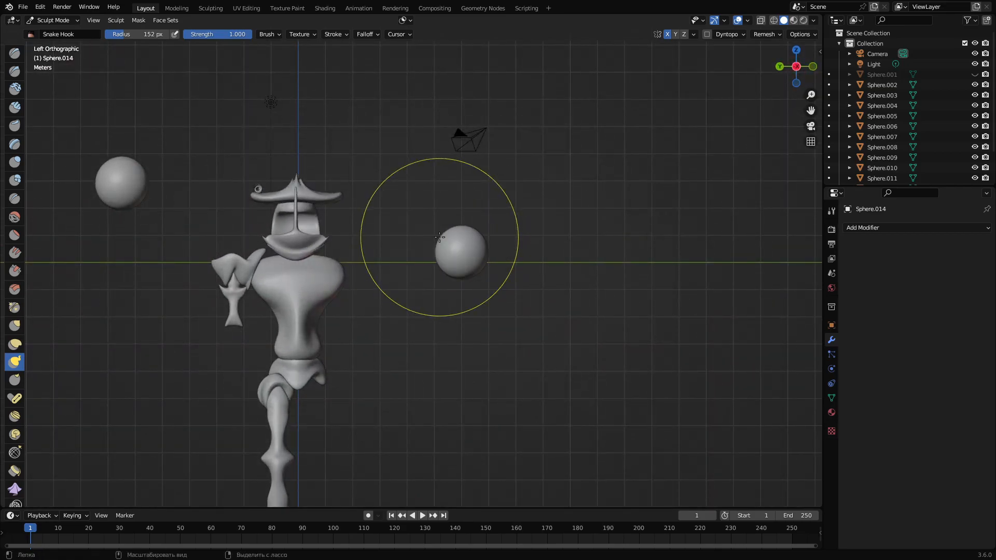
{"action": "mouse_move", "coordinate": [458, 248]}
{"action": "left_mouse_down"}
{"action": "mouse_move", "coordinate": [458, 280]}
{"action": "mouse_move", "coordinate": [426, 296]}
{"action": "mouse_move", "coordinate": [432, 224]}
{"action": "mouse_move", "coordinate": [462, 244]}
{"action": "mouse_move", "coordinate": [441, 270]}
{"action": "mouse_move", "coordinate": [413, 239]}
{"action": "mouse_move", "coordinate": [435, 234]}
{"action": "left_mouse_up"}
{"action": "scroll", "coordinate": [434, 243], "scroll_direction": "down", "scroll_amount": 1}
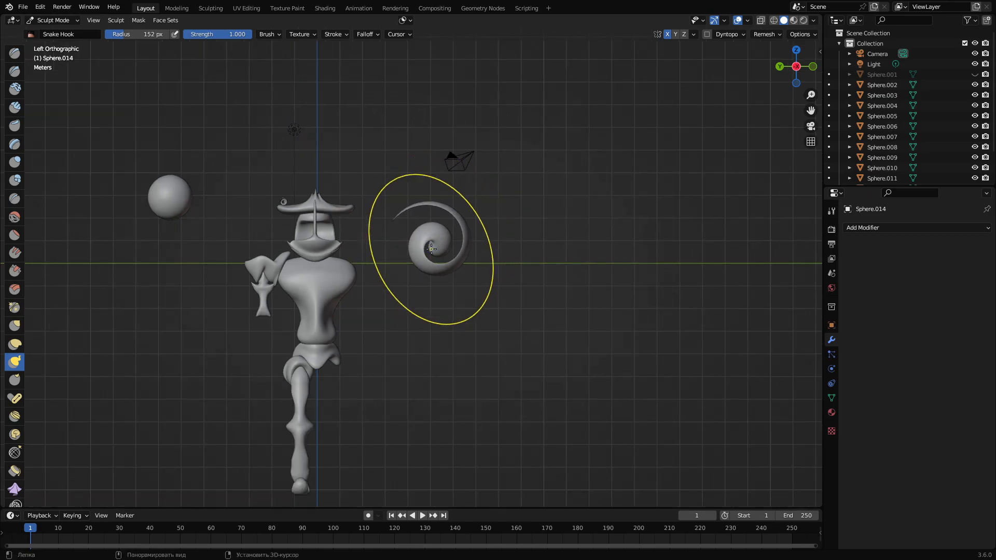
{"action": "middle_click_drag", "start_coordinate": [431, 249], "coordinate": [471, 225], "text": "shift"}
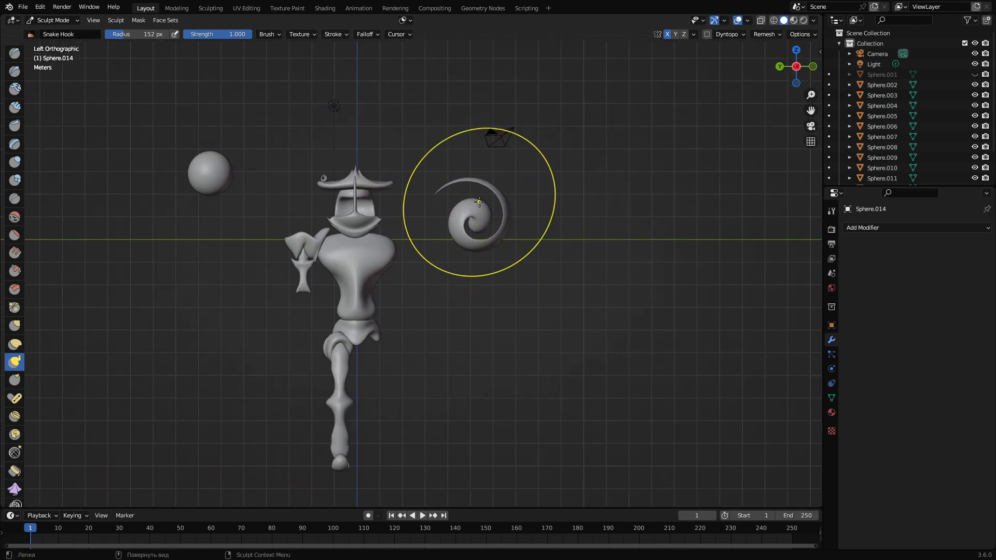
{"action": "key", "text": "ctrl+z"}
{"action": "mouse_move", "coordinate": [519, 215]}
{"action": "left_mouse_down"}
{"action": "mouse_move", "coordinate": [410, 247]}
{"action": "mouse_move", "coordinate": [617, 213]}
{"action": "mouse_move", "coordinate": [540, 200]}
{"action": "mouse_move", "coordinate": [539, 209]}
{"action": "mouse_move", "coordinate": [649, 202]}
{"action": "mouse_move", "coordinate": [576, 197]}
{"action": "mouse_move", "coordinate": [689, 188]}
{"action": "mouse_move", "coordinate": [627, 162]}
{"action": "mouse_move", "coordinate": [668, 222]}
{"action": "left_mouse_up"}
{"action": "key", "text": "ctrl+z"}
With X and Y mirror symmetry on, stretch the sphere into a vertical column with a flared lower end using Snake Hook
{"action": "mouse_move", "coordinate": [537, 213]}
{"action": "left_mouse_down"}
{"action": "mouse_move", "coordinate": [530, 217]}
{"action": "mouse_move", "coordinate": [553, 231]}
{"action": "mouse_move", "coordinate": [519, 229]}
{"action": "mouse_move", "coordinate": [543, 221]}
{"action": "mouse_move", "coordinate": [522, 204]}
{"action": "left_mouse_up"}
{"action": "left_click_drag", "start_coordinate": [585, 219], "coordinate": [573, 229]}
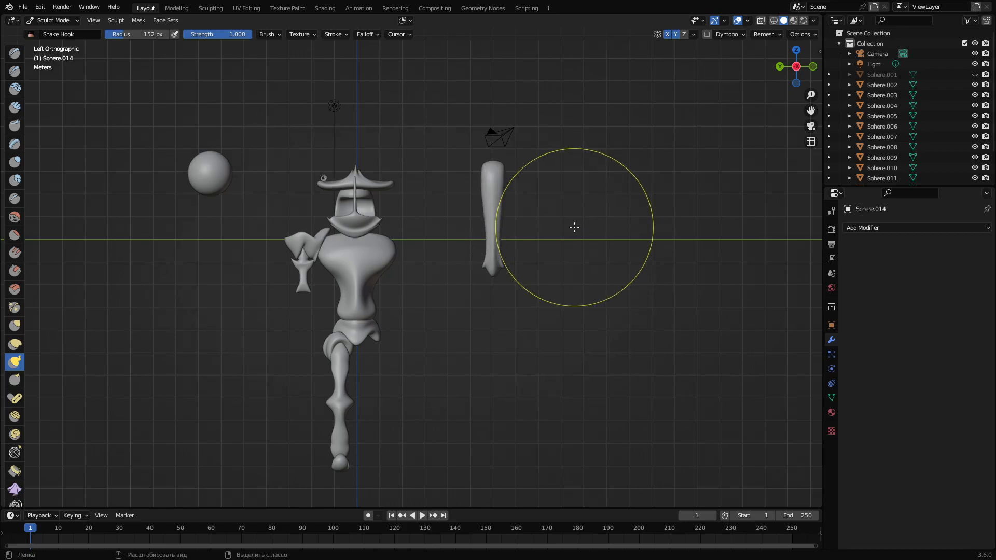
{"action": "key", "text": "ctrl+z"}
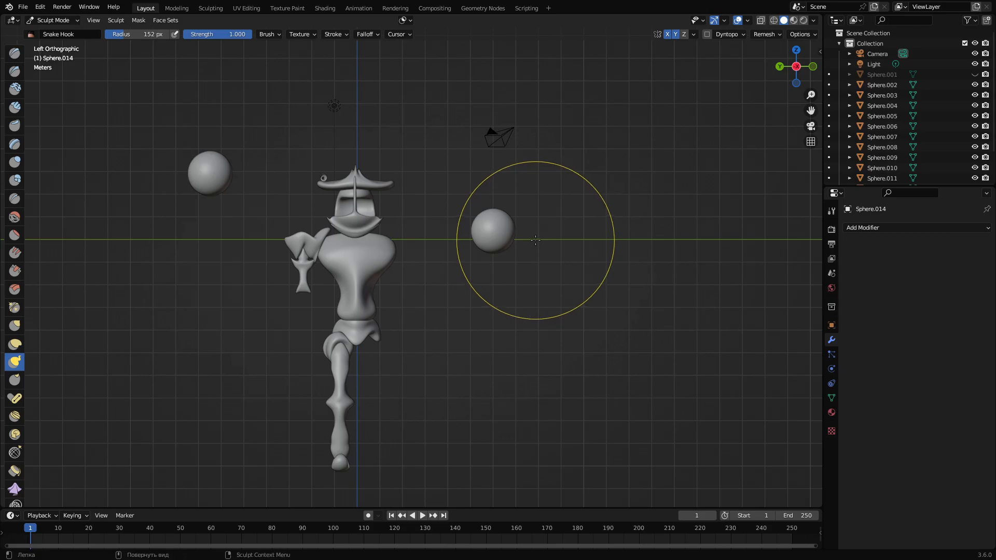
{"action": "key", "text": "ctrl+shift+z"}
Shape the column's profile from the front and side with Snake Hook, keeping its upper part slimmer than its lower end
{"action": "scroll", "coordinate": [476, 257], "scroll_direction": "up", "scroll_amount": 2}
{"action": "mouse_move", "coordinate": [476, 258]}
{"action": "middle_mouse_down"}
{"action": "mouse_move", "coordinate": [545, 244]}
{"action": "mouse_move", "coordinate": [407, 267]}
{"action": "mouse_move", "coordinate": [389, 223]}
{"action": "middle_mouse_up"}
{"action": "mouse_move", "coordinate": [467, 163]}
{"action": "left_mouse_down"}
{"action": "mouse_move", "coordinate": [505, 160]}
{"action": "mouse_move", "coordinate": [483, 157]}
{"action": "left_mouse_up"}
{"action": "left_click_drag", "start_coordinate": [474, 191], "coordinate": [486, 190]}
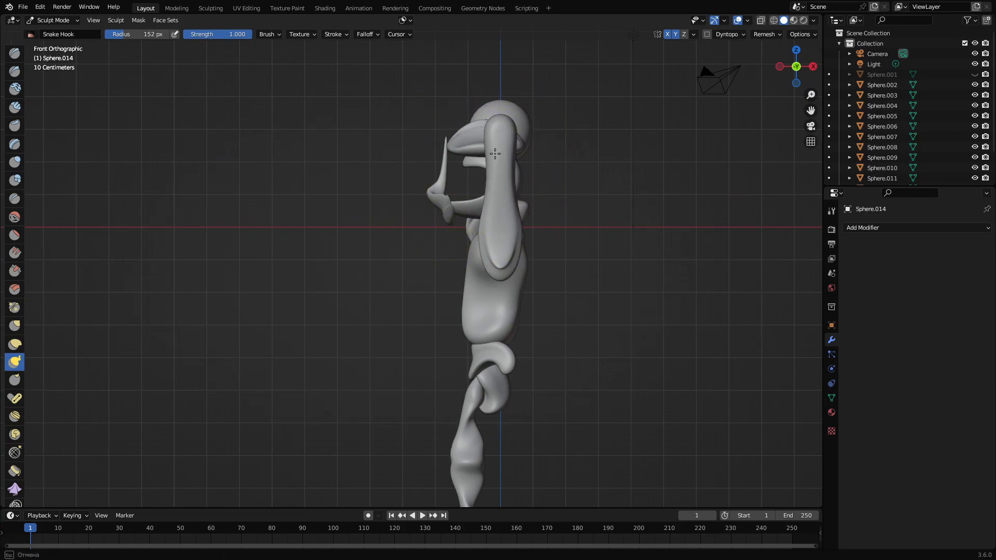
{"action": "mouse_move", "coordinate": [488, 191]}
{"action": "middle_mouse_down"}
{"action": "mouse_move", "coordinate": [567, 187]}
{"action": "mouse_move", "coordinate": [520, 192]}
{"action": "mouse_move", "coordinate": [504, 182]}
{"action": "middle_mouse_up"}
{"action": "scroll", "coordinate": [553, 193], "scroll_direction": "down", "scroll_amount": 2}
{"action": "left_click_drag", "start_coordinate": [512, 234], "coordinate": [507, 235]}
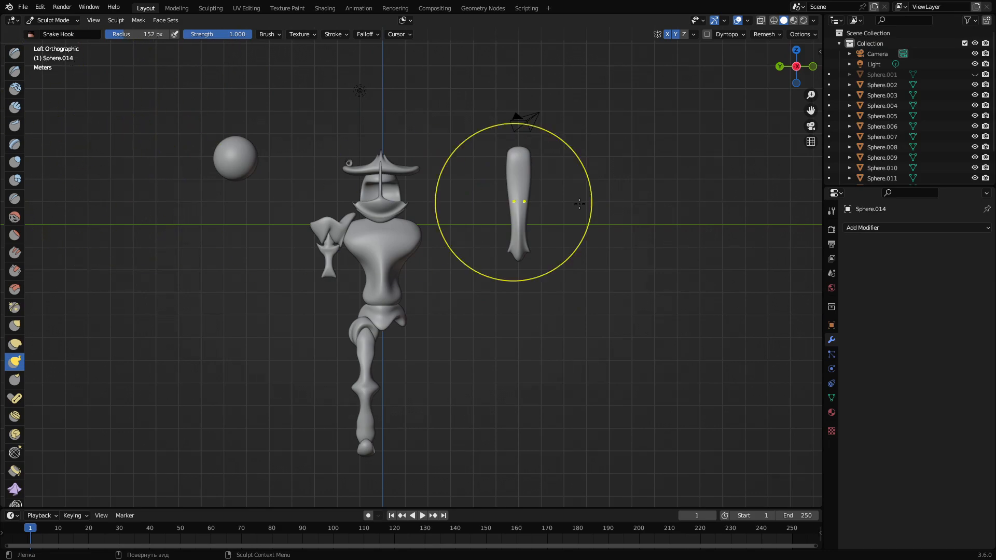
With only X mirror symmetry on, bend the column into an S-curve from the side and slim its lower part from the front
{"action": "mouse_move", "coordinate": [525, 191]}
{"action": "left_mouse_down"}
{"action": "mouse_move", "coordinate": [517, 192]}
{"action": "mouse_move", "coordinate": [529, 198]}
{"action": "mouse_move", "coordinate": [513, 201]}
{"action": "mouse_move", "coordinate": [514, 181]}
{"action": "mouse_move", "coordinate": [538, 190]}
{"action": "mouse_move", "coordinate": [515, 205]}
{"action": "left_mouse_up"}
{"action": "left_click_drag", "start_coordinate": [516, 210], "coordinate": [516, 209]}
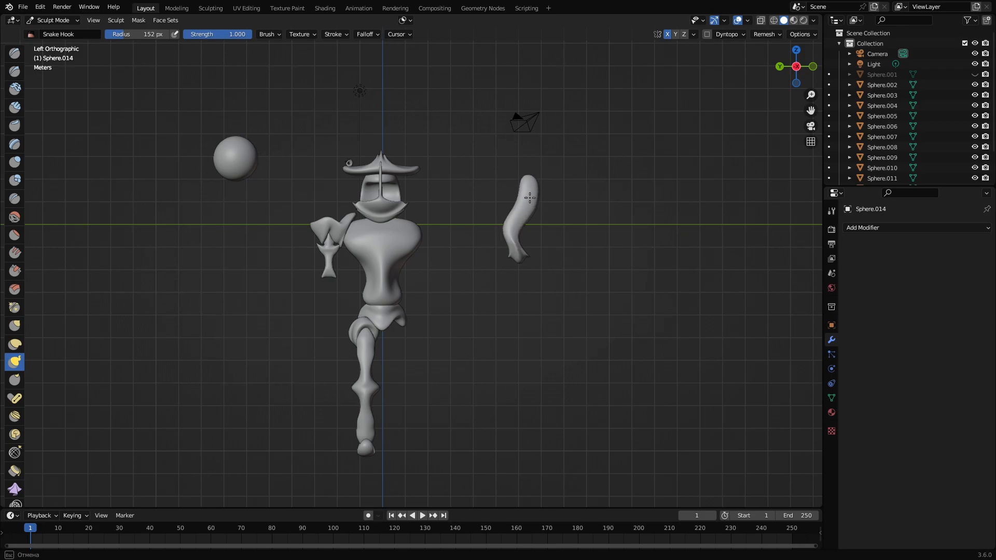
{"action": "middle_click_drag", "start_coordinate": [528, 197], "coordinate": [487, 199]}
{"action": "scroll", "coordinate": [489, 200], "scroll_direction": "up", "scroll_amount": 2}
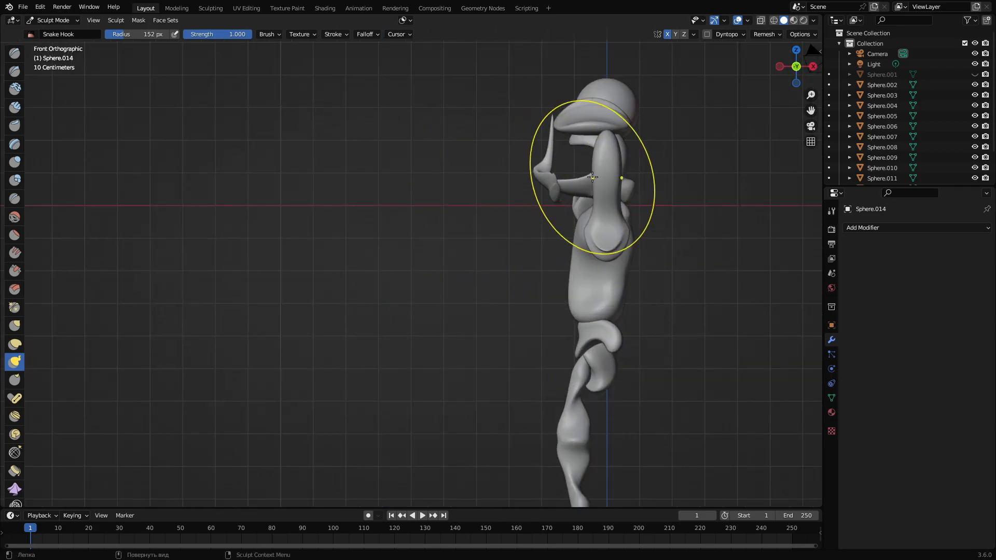
{"action": "left_click_drag", "start_coordinate": [593, 222], "coordinate": [590, 235]}
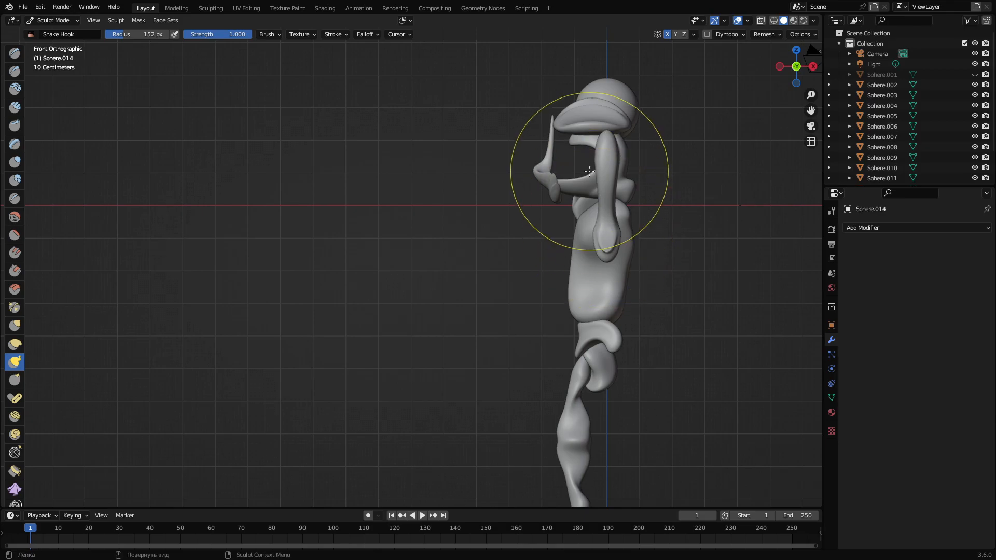
{"action": "mouse_move", "coordinate": [603, 160]}
{"action": "middle_mouse_down"}
{"action": "mouse_move", "coordinate": [668, 178]}
{"action": "mouse_move", "coordinate": [647, 178]}
{"action": "middle_mouse_up"}
{"action": "mouse_move", "coordinate": [626, 172]}
{"action": "left_mouse_down"}
{"action": "mouse_move", "coordinate": [612, 171]}
{"action": "mouse_move", "coordinate": [602, 191]}
{"action": "left_mouse_up"}
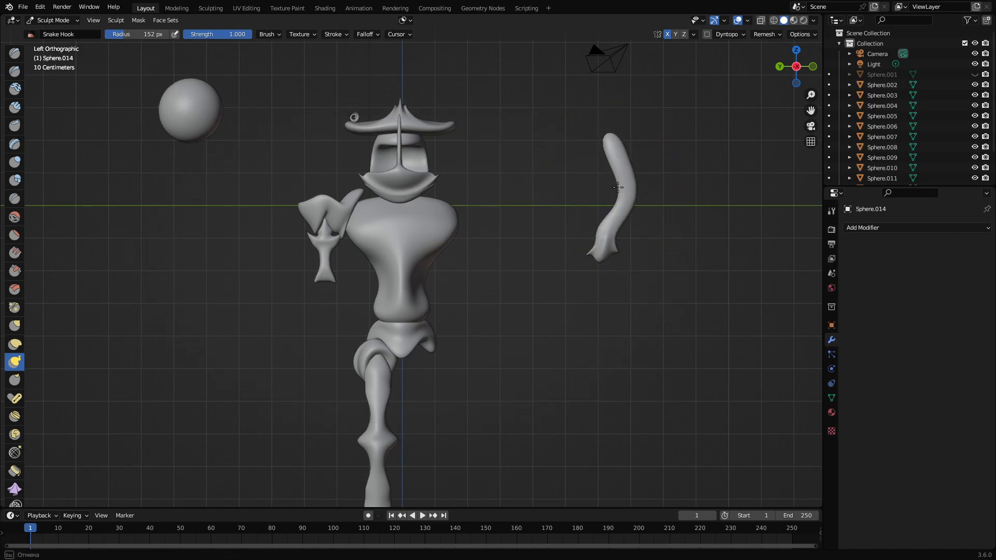
Undo the bending and slimming strokes back to the straight column
{"action": "key", "text": "ctrl+z"}
{"action": "key", "text": "ctrl+z"}
{"action": "key", "text": "ctrl+z"}
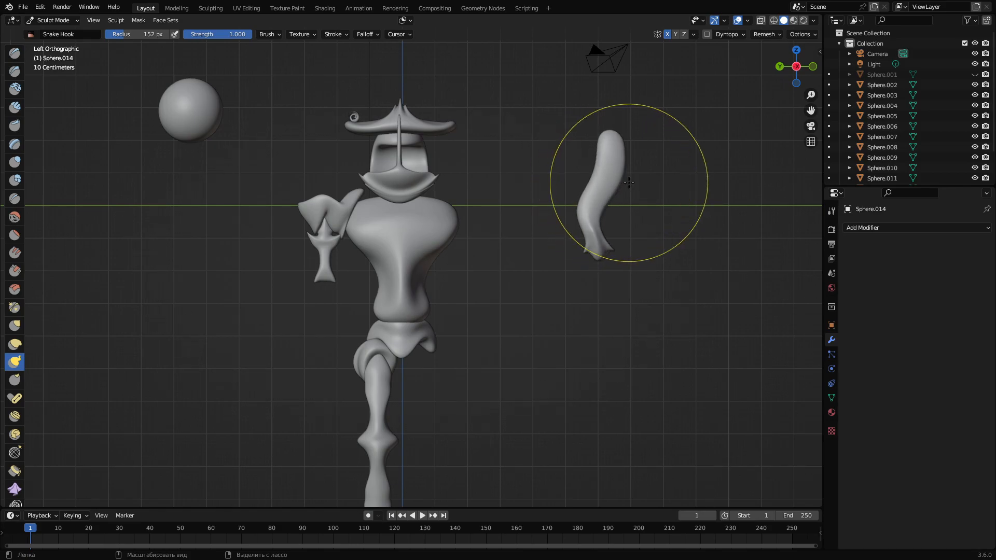
{"action": "key", "text": "ctrl+z"}
{"action": "key", "text": "ctrl+z"}
{"action": "key", "text": "ctrl+z"}
{"action": "key", "text": "ctrl+z"}
{"action": "key", "text": "ctrl+z"}
{"action": "key", "text": "ctrl+z"}
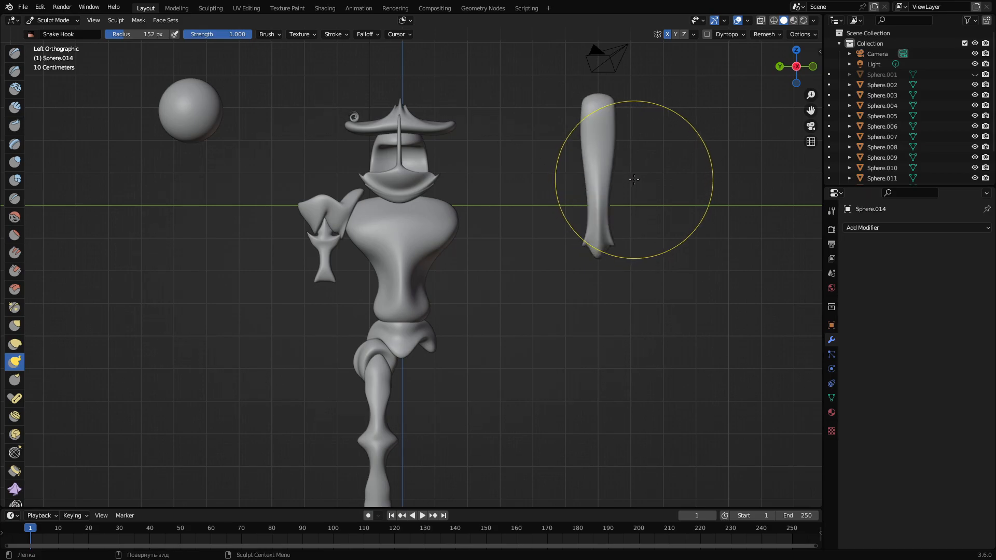
Bend the column into a tail-like S-curve with Snake Hook and switch to Object Mode
{"action": "scroll", "coordinate": [629, 181], "scroll_direction": "down", "scroll_amount": 2}
{"action": "left_click_drag", "start_coordinate": [573, 179], "coordinate": [605, 162]}
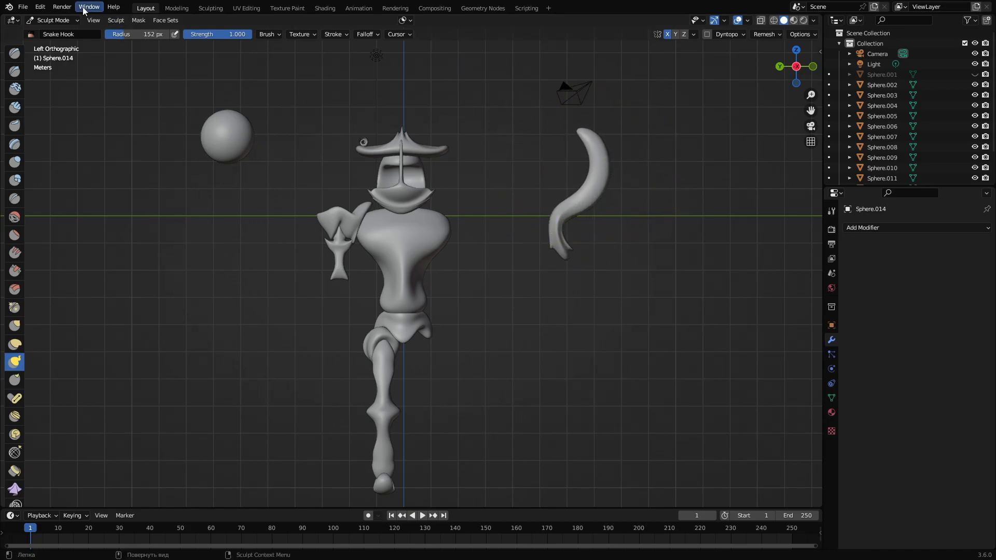
{"action": "left_click", "coordinate": [51, 20]}
{"action": "left_click", "coordinate": [51, 30]}
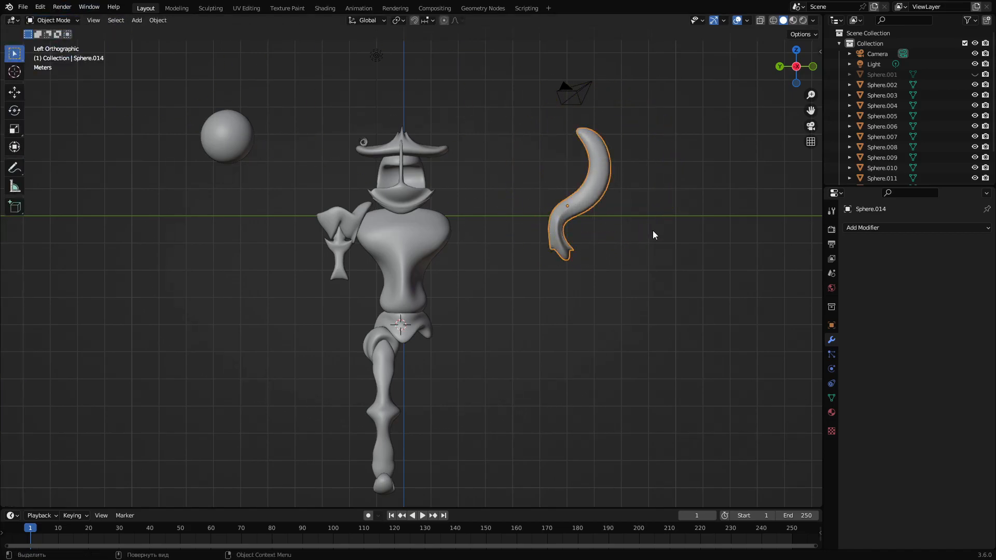
Move the curved piece over to the character's arm, scale it down, and place it over the forearm
{"action": "key", "text": "g"}
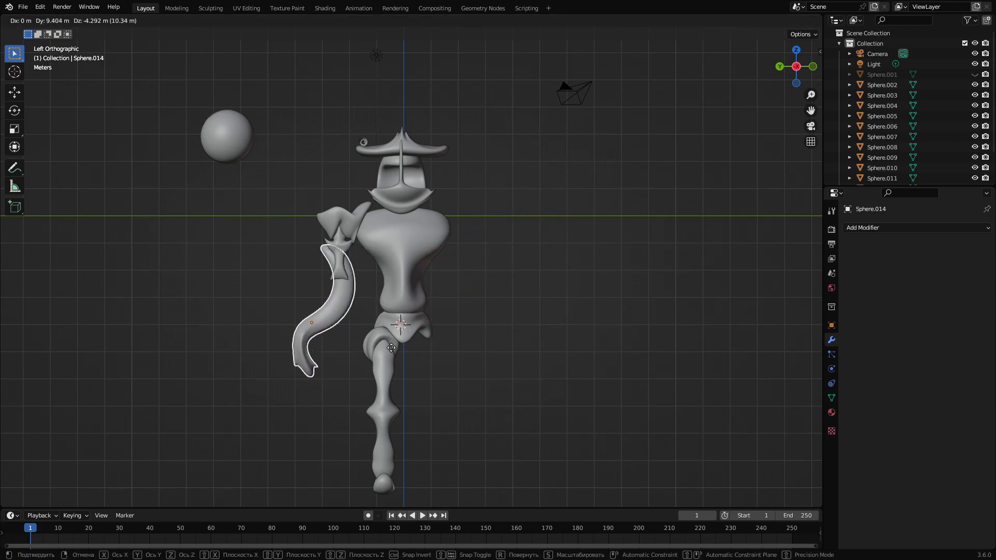
{"action": "left_click", "coordinate": [390, 349]}
{"action": "scroll", "coordinate": [384, 315], "scroll_direction": "up", "scroll_amount": 2}
{"action": "scroll", "coordinate": [453, 231], "scroll_direction": "up", "scroll_amount": 2}
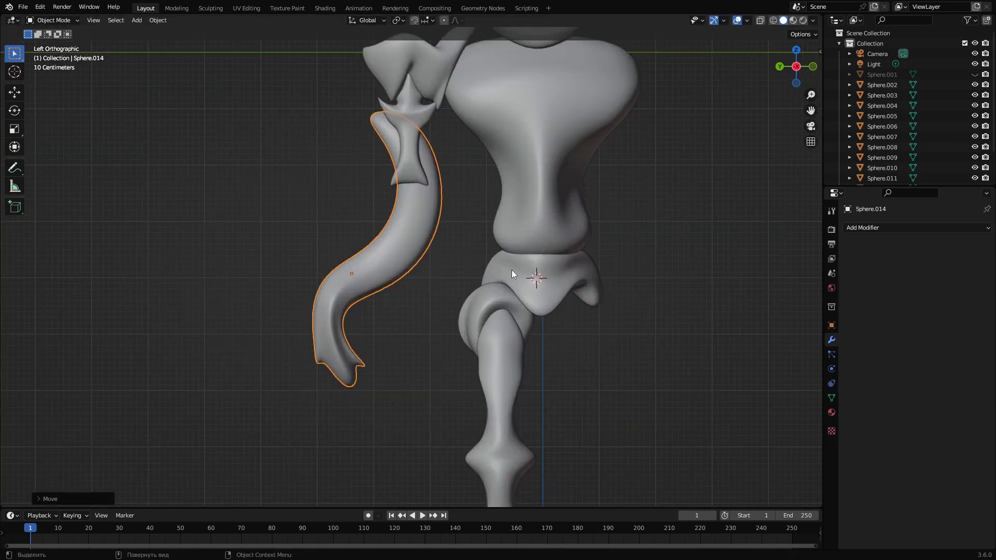
{"action": "key", "text": "s"}
{"action": "left_click", "coordinate": [363, 217]}
{"action": "middle_click_drag", "start_coordinate": [363, 217], "coordinate": [384, 211]}
{"action": "key", "text": "g"}
{"action": "left_click", "coordinate": [505, 226]}
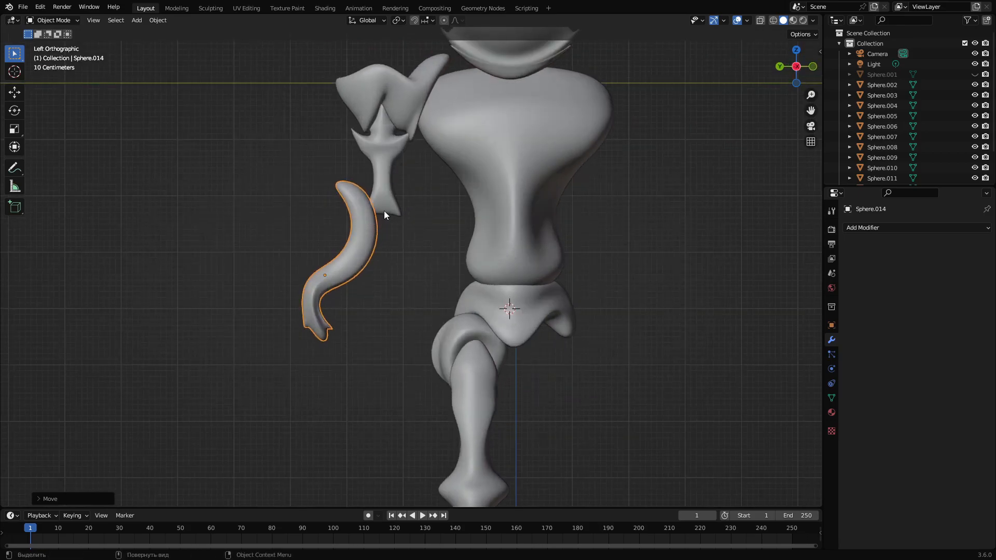
{"action": "key", "text": "g"}
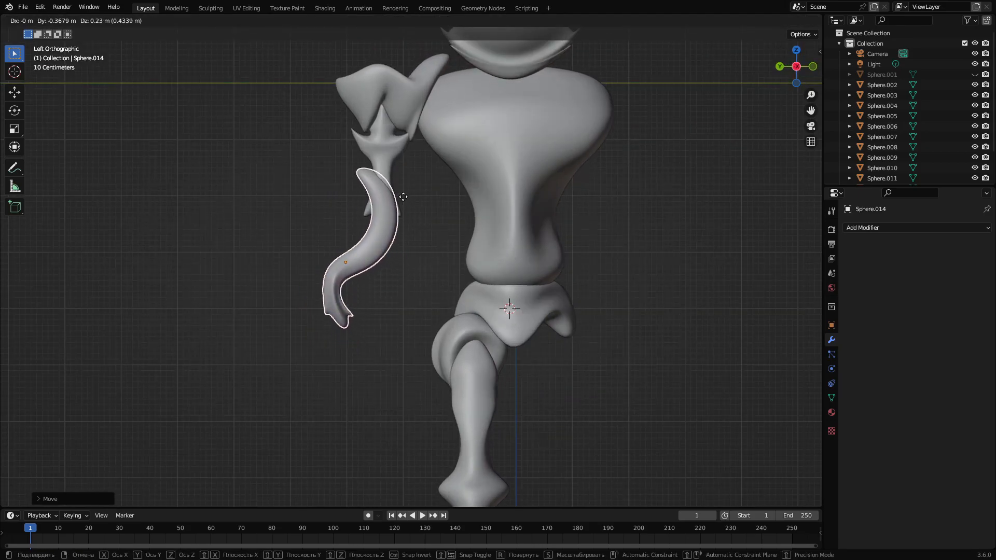
{"action": "left_click", "coordinate": [404, 199]}
Align the curved piece with the arm from the back and side so it hangs as a lower arm, and deselect it
{"action": "middle_click_drag", "start_coordinate": [384, 207], "coordinate": [432, 257]}
{"action": "key", "text": "g"}
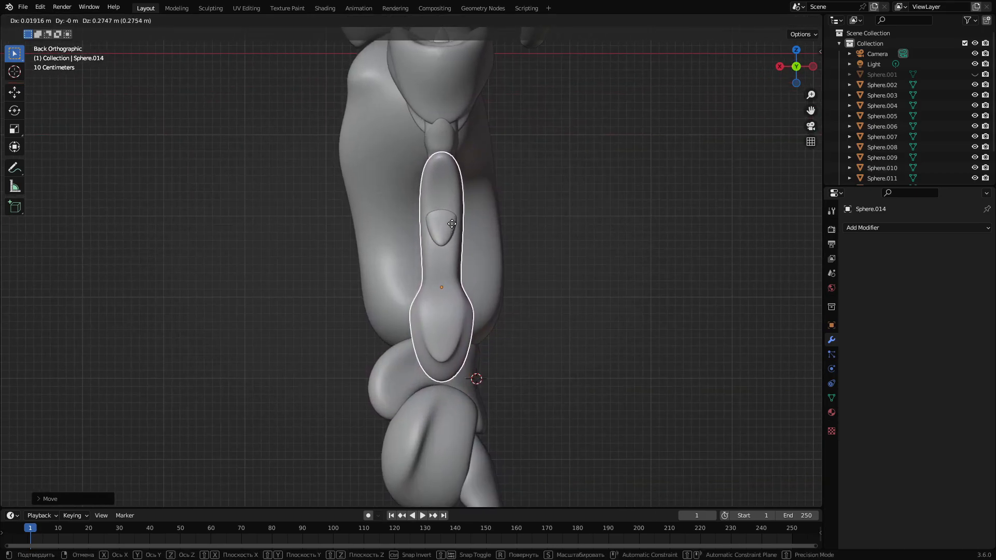
{"action": "left_click", "coordinate": [474, 240]}
{"action": "middle_click_drag", "start_coordinate": [472, 236], "coordinate": [447, 253], "text": "alt"}
{"action": "key", "text": "g"}
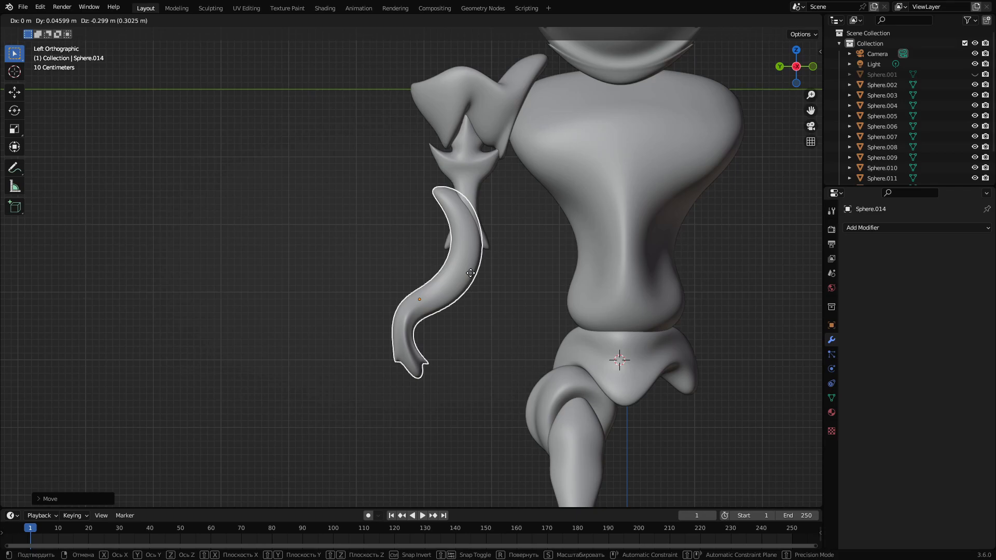
{"action": "left_click", "coordinate": [471, 273]}
{"action": "left_click", "coordinate": [506, 233]}
{"action": "scroll", "coordinate": [505, 235], "scroll_direction": "down", "scroll_amount": 2}
{"action": "middle_click_drag", "start_coordinate": [499, 247], "coordinate": [435, 266], "text": "shift"}
{"action": "scroll", "coordinate": [431, 268], "scroll_direction": "down", "scroll_amount": 2}
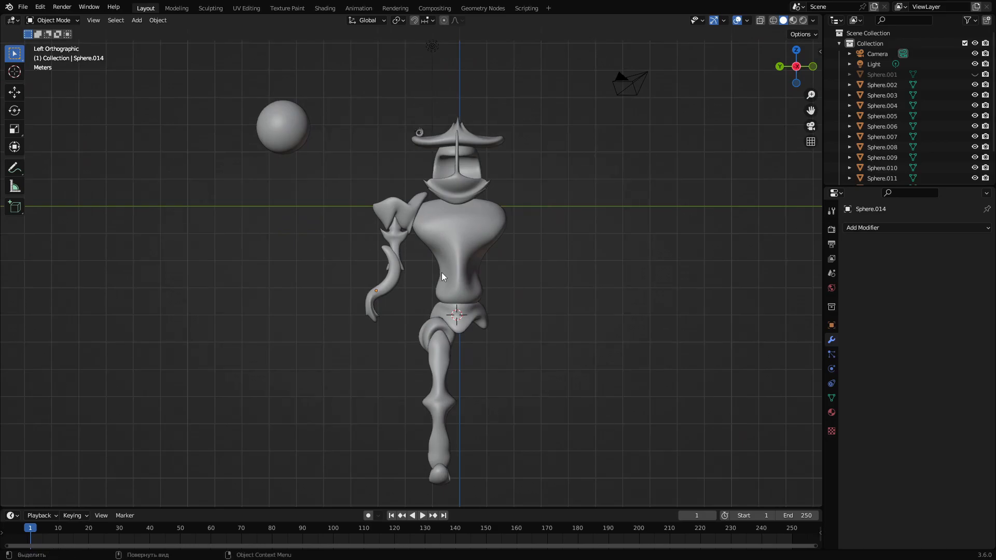
{"action": "scroll", "coordinate": [441, 273], "scroll_direction": "down", "scroll_amount": 2}
{"action": "scroll", "coordinate": [431, 271], "scroll_direction": "up", "scroll_amount": 1}
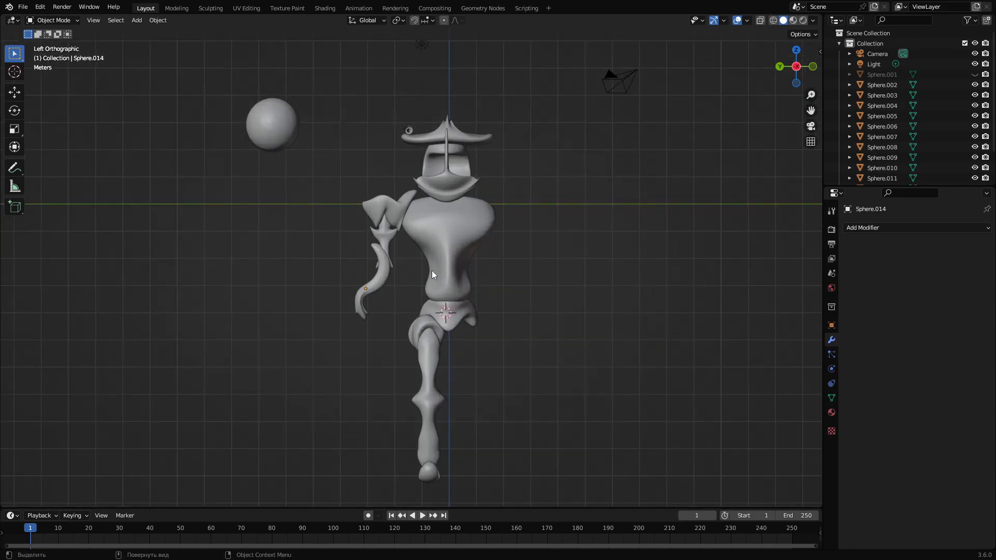
Undo the placement, scaling and sculpting of the curved piece back to the plain sphere
{"action": "key", "text": "ctrl+z"}
{"action": "key", "text": "ctrl+z"}
{"action": "key", "text": "ctrl+z"}
{"action": "key", "text": "ctrl+z"}
{"action": "key", "text": "ctrl+z"}
{"action": "key", "text": "ctrl+z"}
{"action": "key", "text": "ctrl+z"}
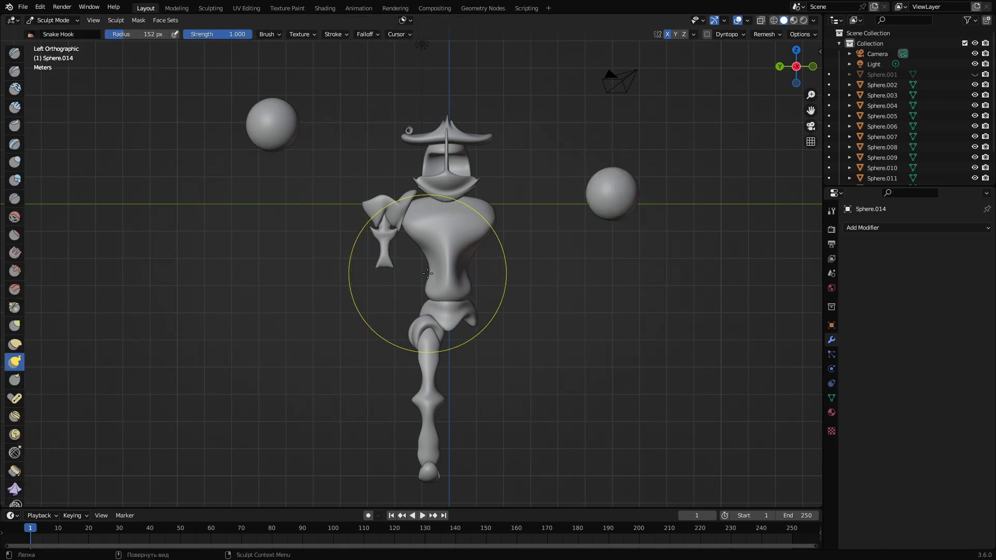
Switch to Object Mode and delete the character's leg piece between the hip and the foot
{"action": "scroll", "coordinate": [422, 327], "scroll_direction": "down", "scroll_amount": 2}
{"action": "mouse_move", "coordinate": [422, 326]}
{"action": "middle_mouse_down"}
{"action": "mouse_move", "coordinate": [261, 347]}
{"action": "mouse_move", "coordinate": [378, 330]}
{"action": "mouse_move", "coordinate": [383, 321]}
{"action": "middle_mouse_up"}
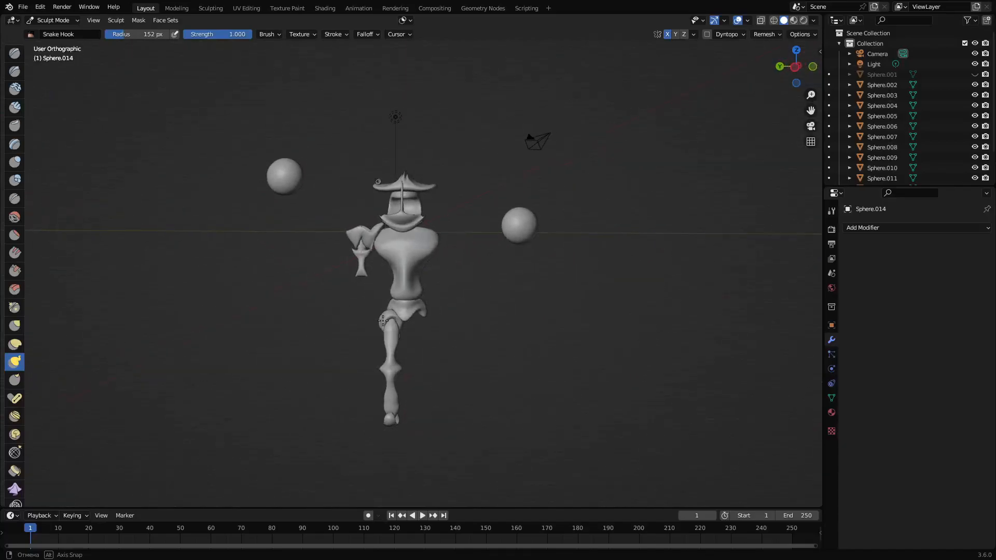
{"action": "left_click", "coordinate": [46, 23]}
{"action": "left_click", "coordinate": [49, 32]}
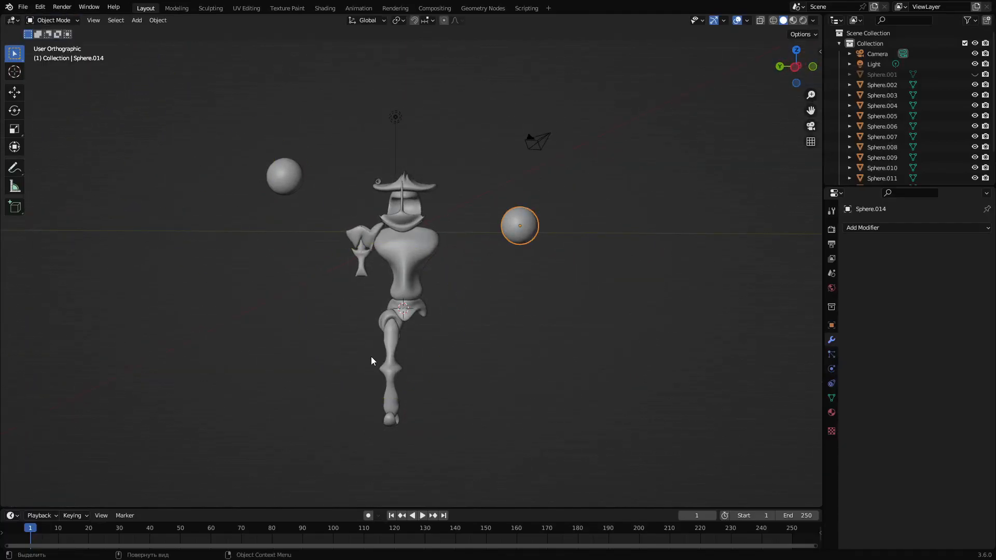
{"action": "left_click", "coordinate": [393, 365]}
{"action": "key", "text": "Delete"}
Try deleting the foot piece at the end of the leg, and undo the deletion
{"action": "left_click", "coordinate": [391, 418]}
{"action": "key", "text": "Delete"}
{"action": "key", "text": "ctrl+z"}
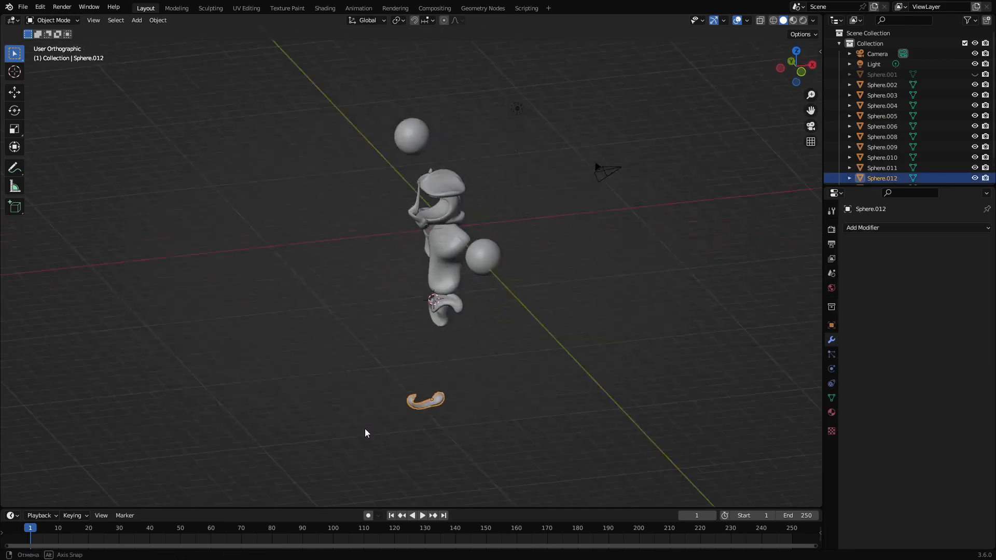